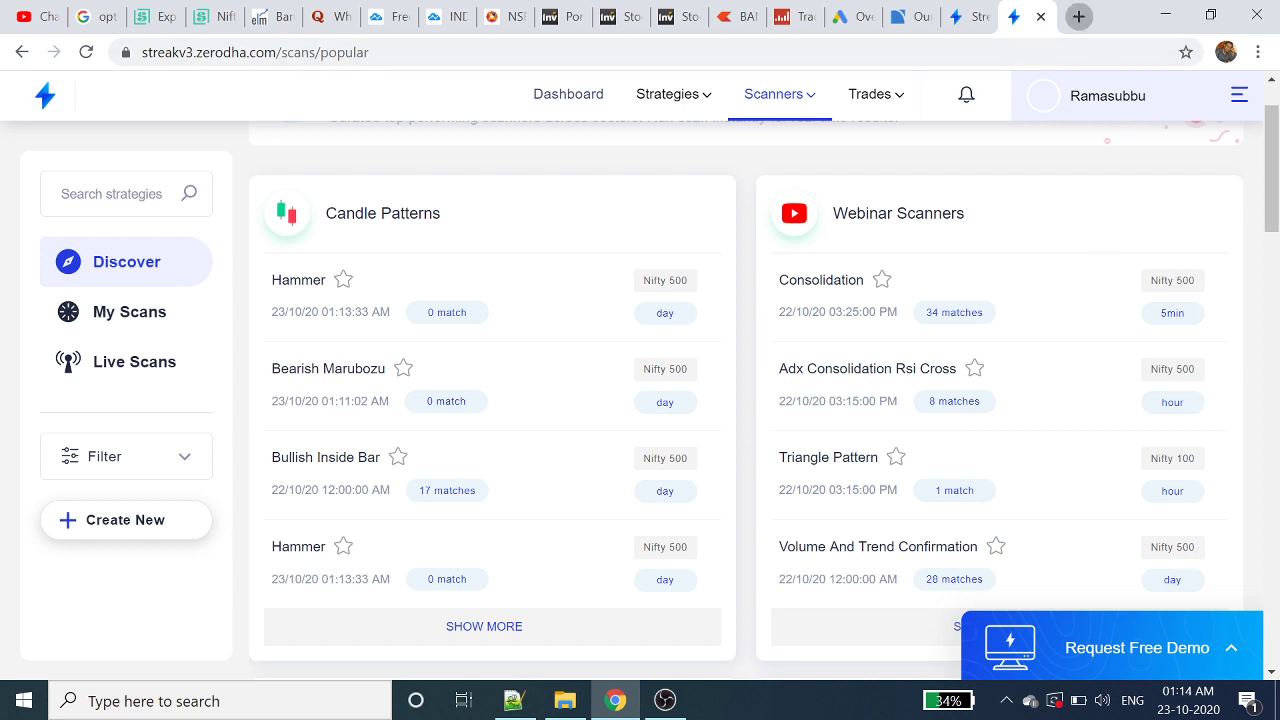
# Search Google for 'zerodha streak' in a new Chrome tab.
pyautogui.click(1078, 16)
pyautogui.write('z')
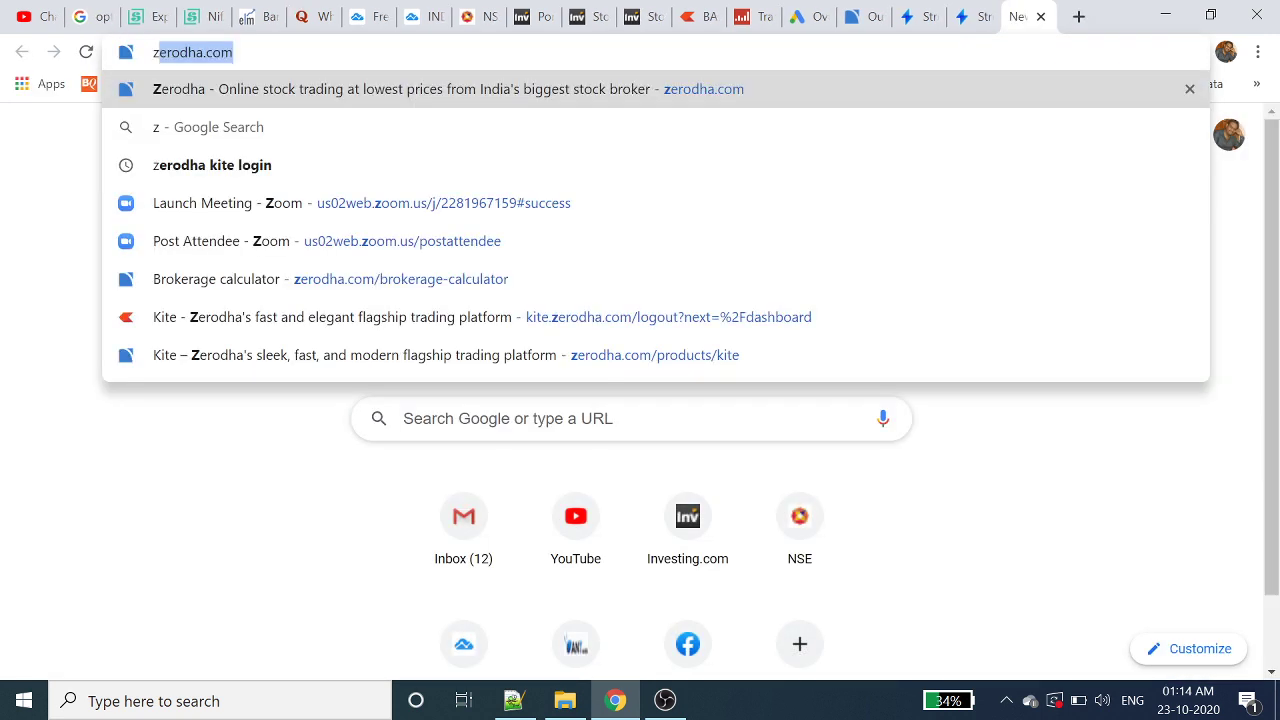
pyautogui.write('erod')
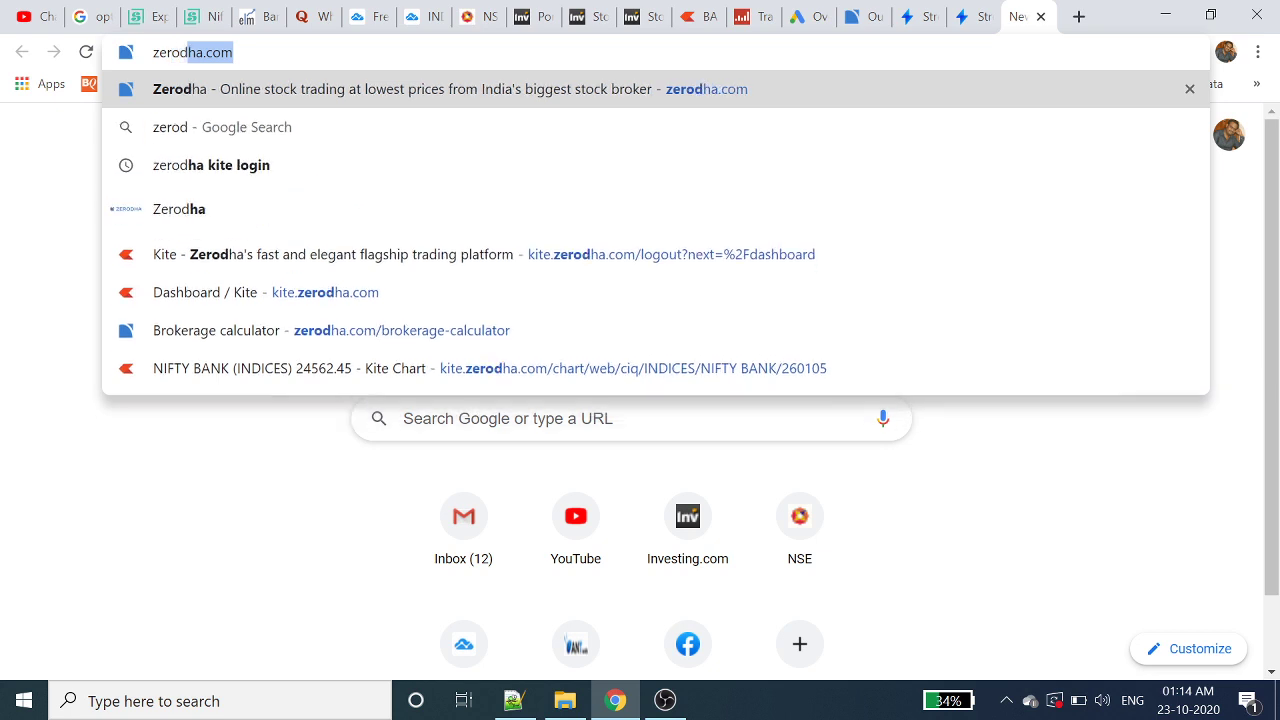
pyautogui.write('ha s')
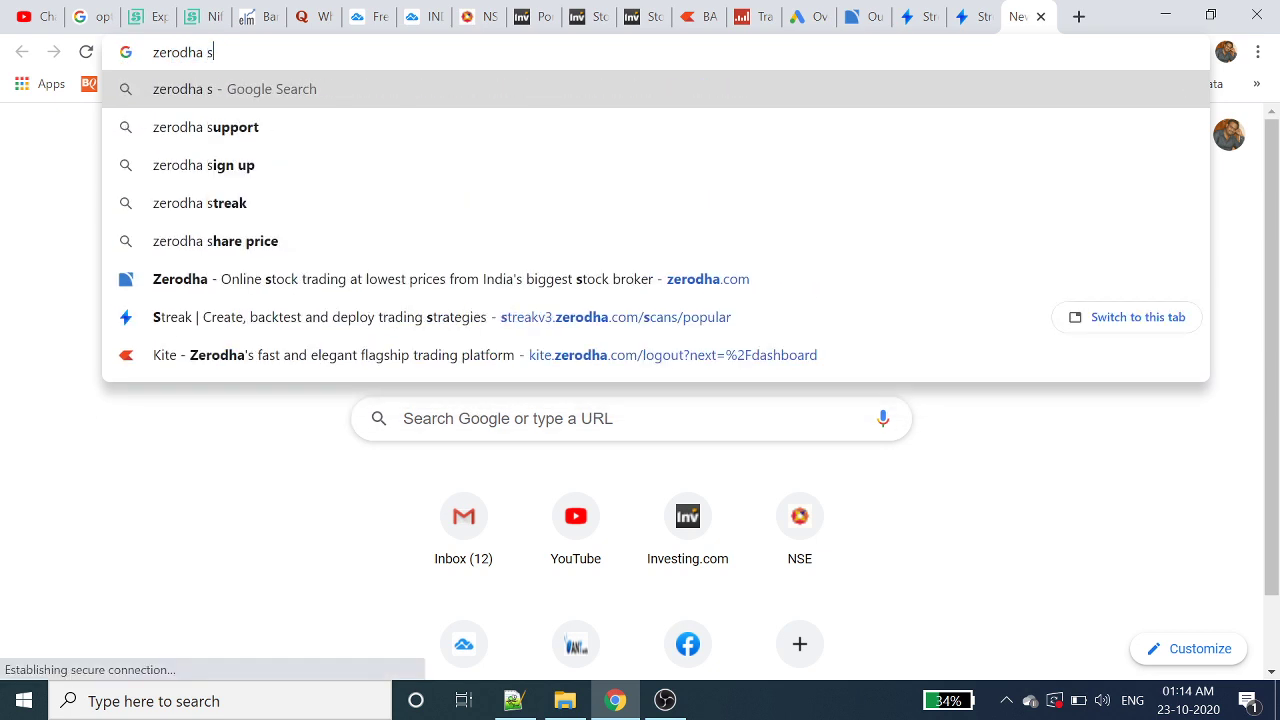
pyautogui.write('trea')
pyautogui.press('Return')
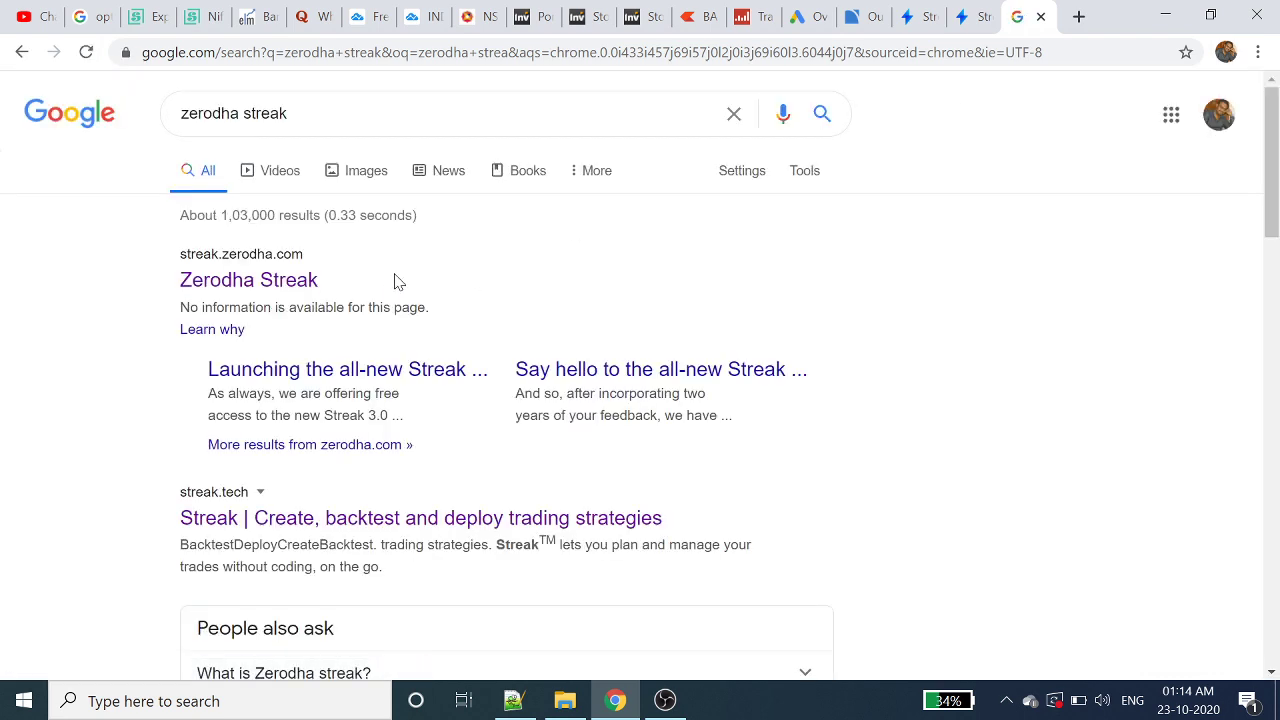
# Open the Streak dashboard via the Streak logo on zerodha.com/products.
pyautogui.click(910, 12)
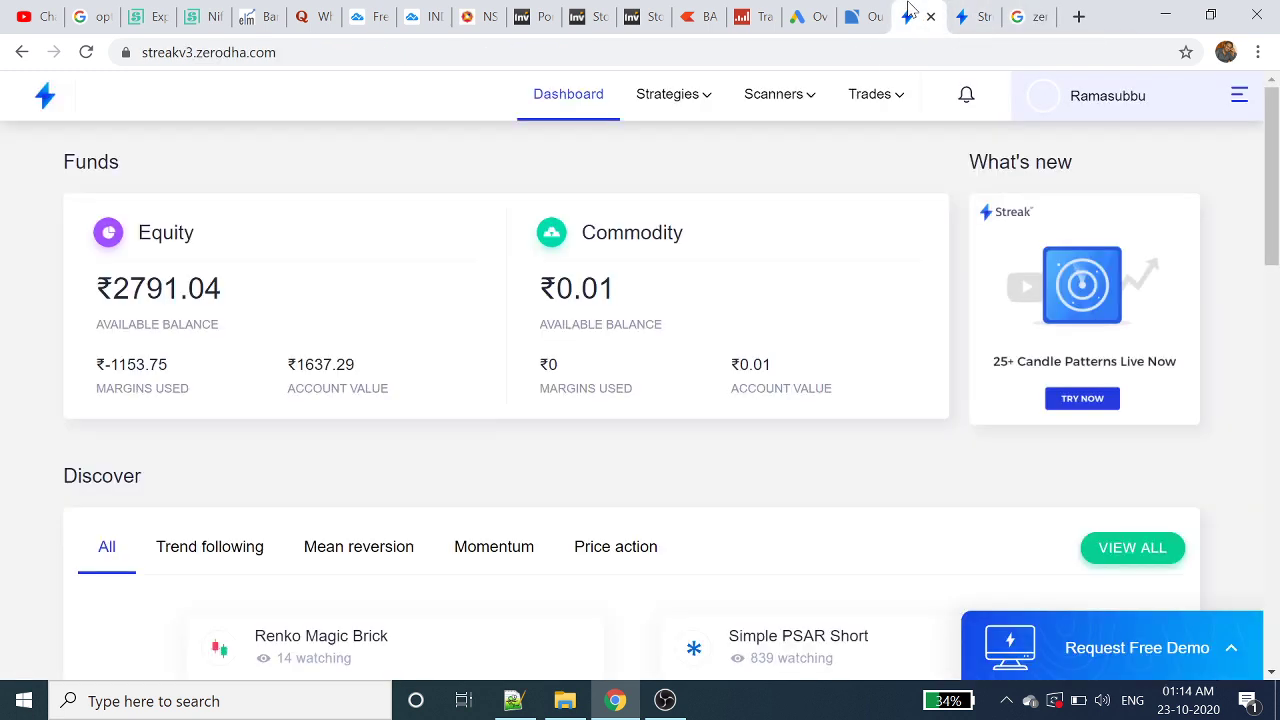
pyautogui.click(858, 10)
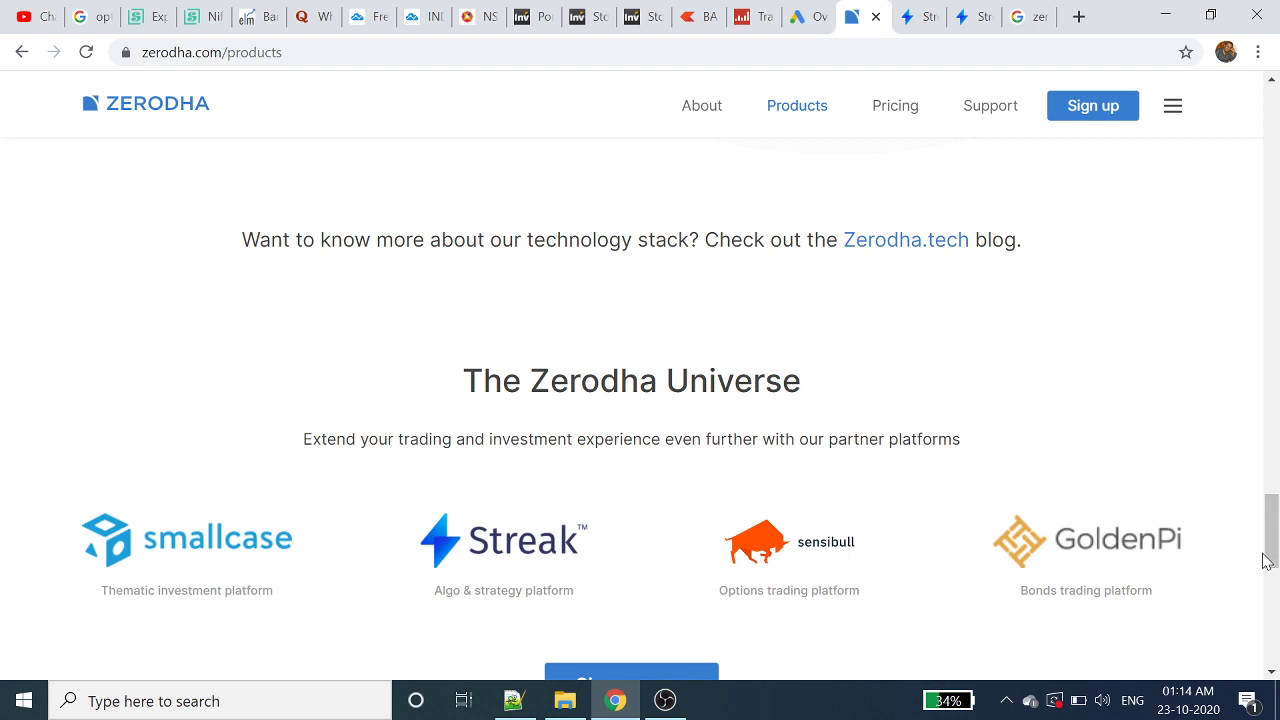
pyautogui.click(540, 555)
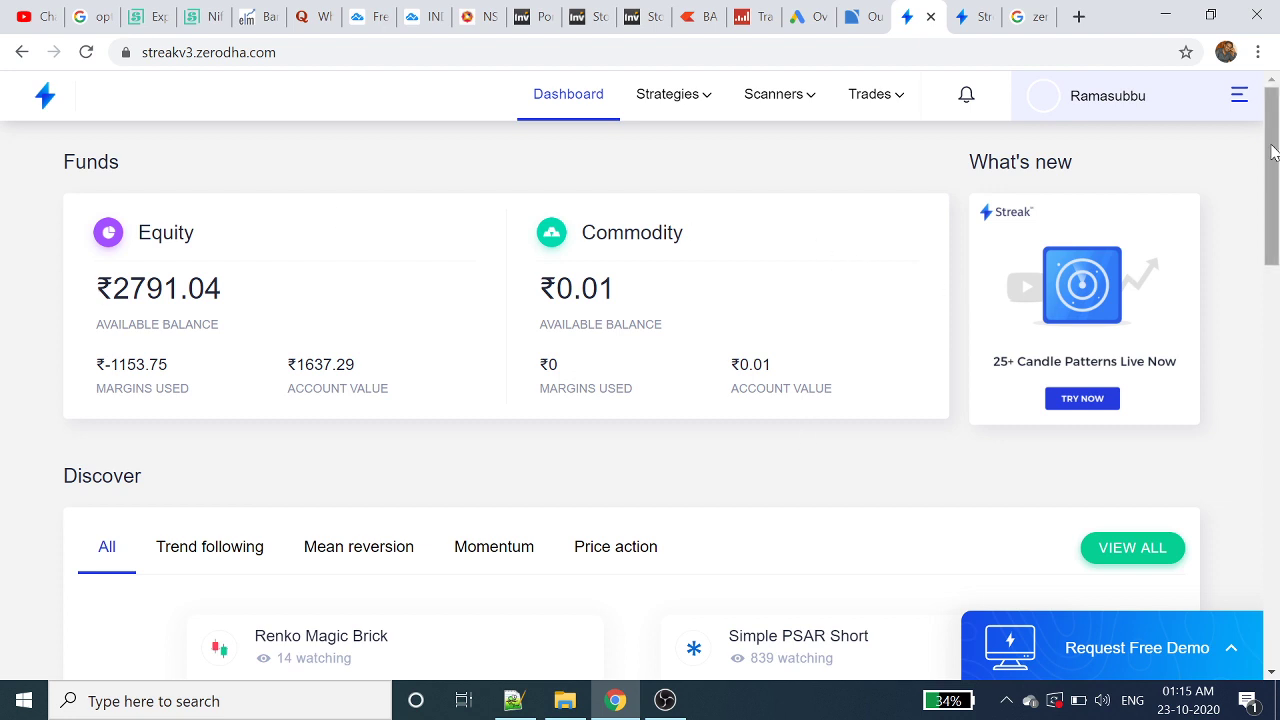
pyautogui.moveTo(1272, 150)
pyautogui.mouseDown()
pyautogui.moveTo(1272, 210)
pyautogui.moveTo(1272, 150)
pyautogui.mouseUp()
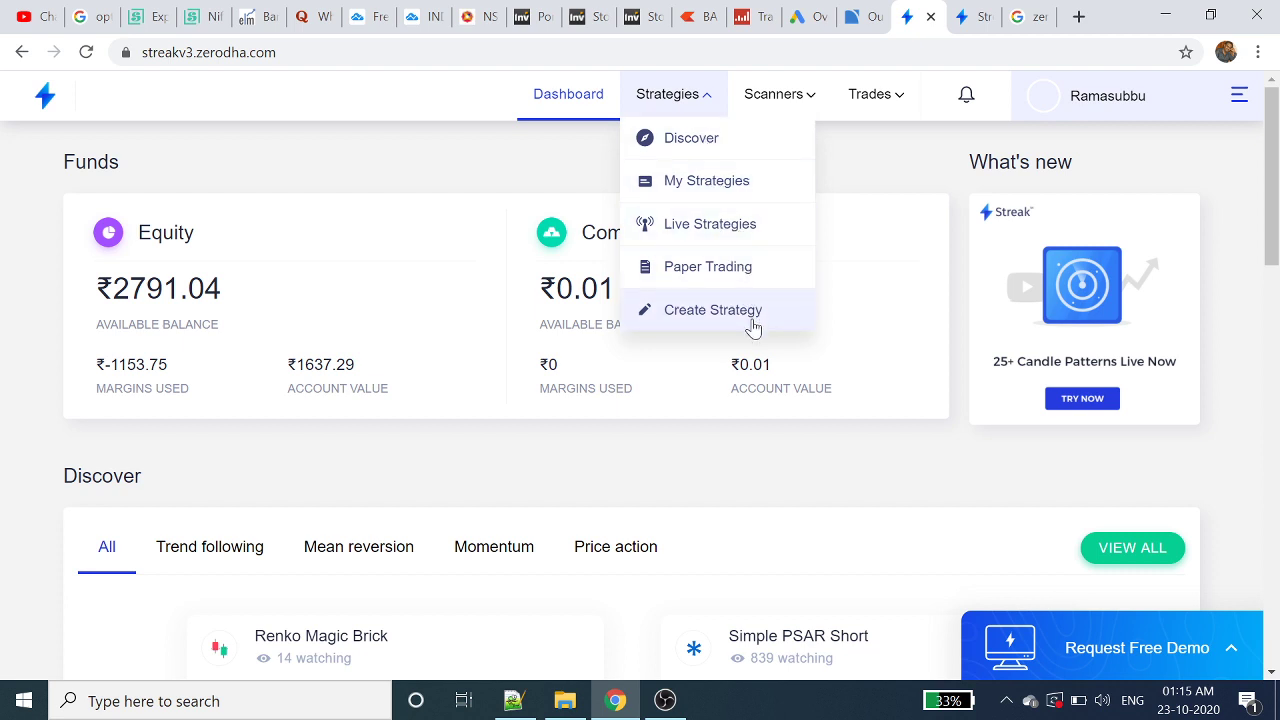
pyautogui.moveTo(778, 94)
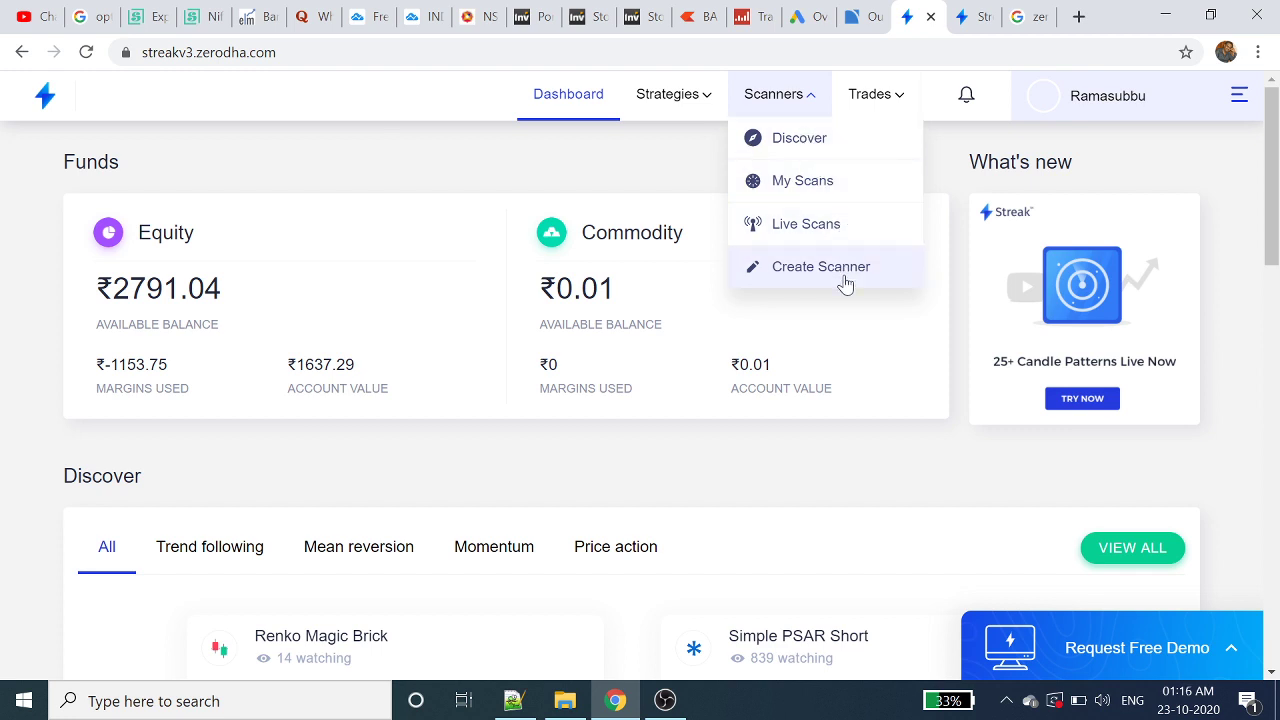
pyautogui.click(884, 95)
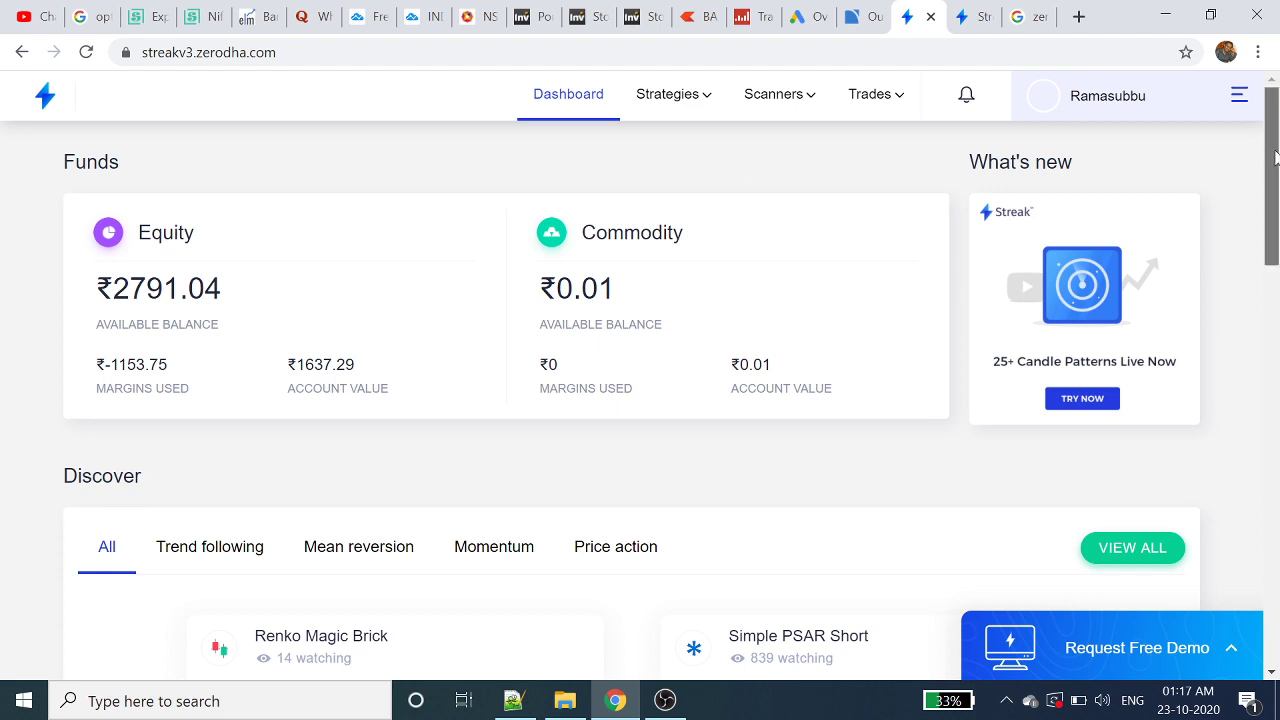
# Browse the Trend following, Mean reversion, Momentum and Price action Discover categories, then reach Technicals.
pyautogui.moveTo(1274, 156); pyautogui.dragTo(1272, 255)
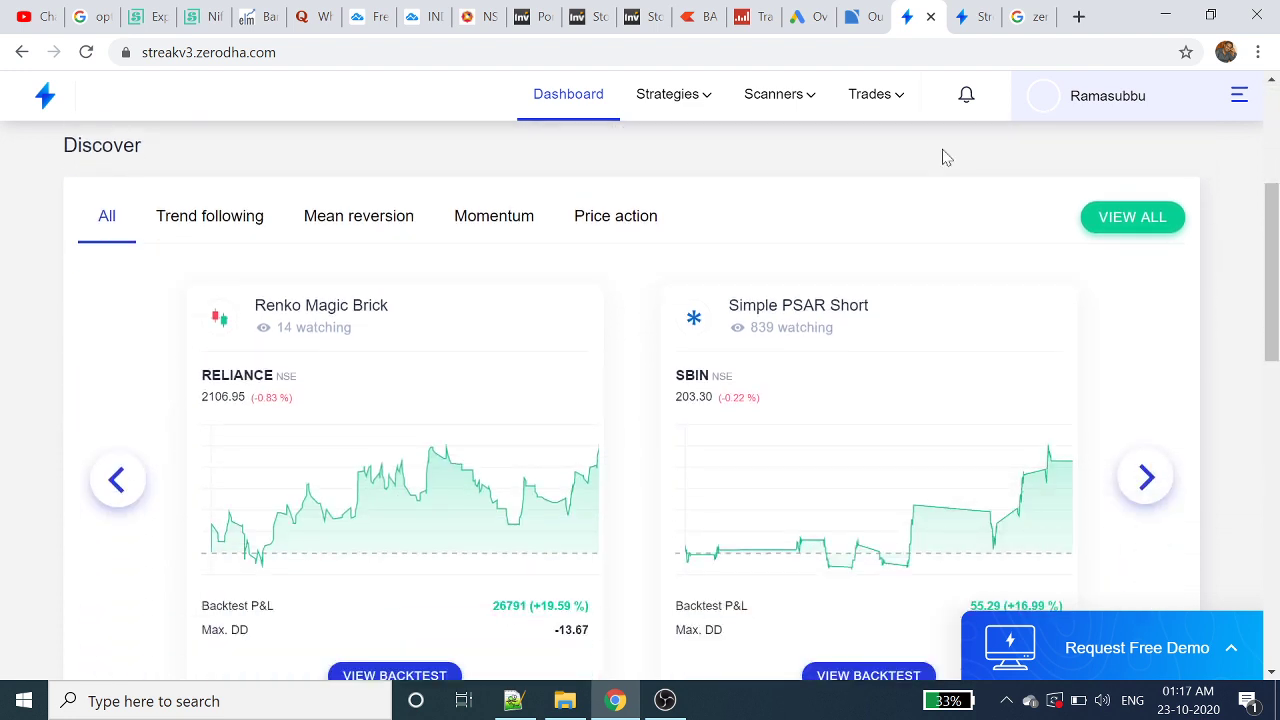
pyautogui.click(237, 225)
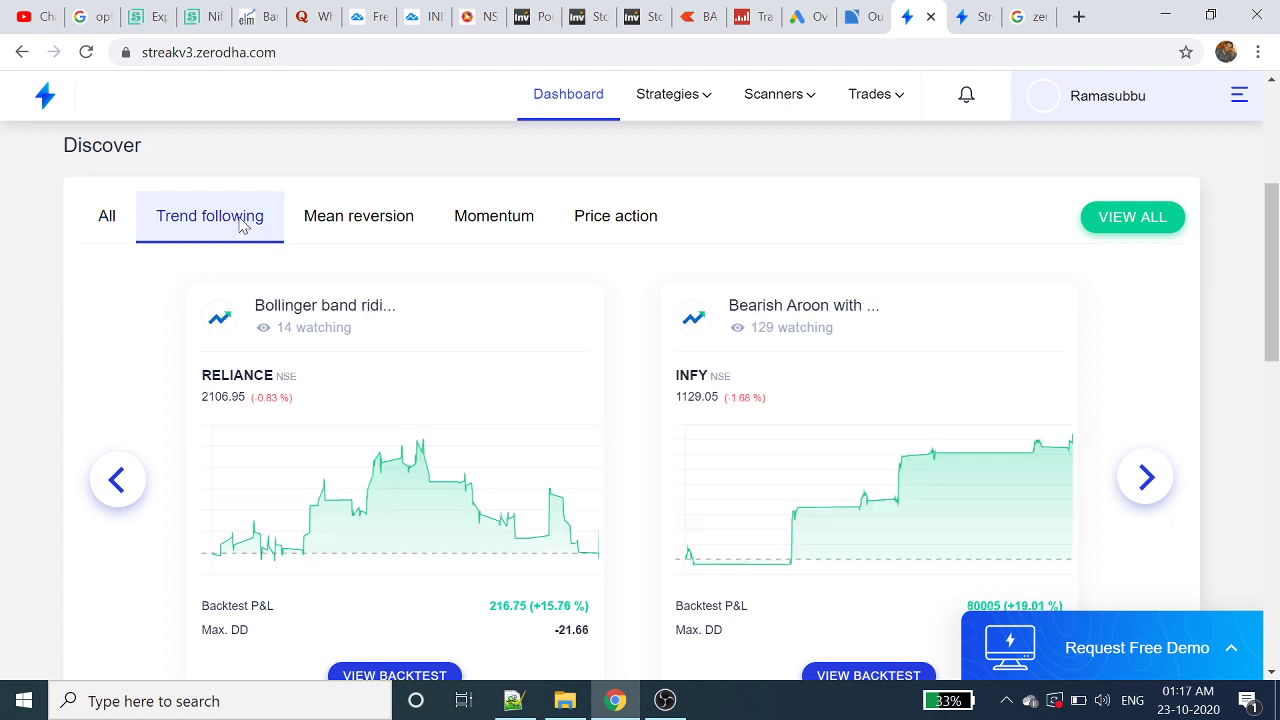
pyautogui.click(408, 230)
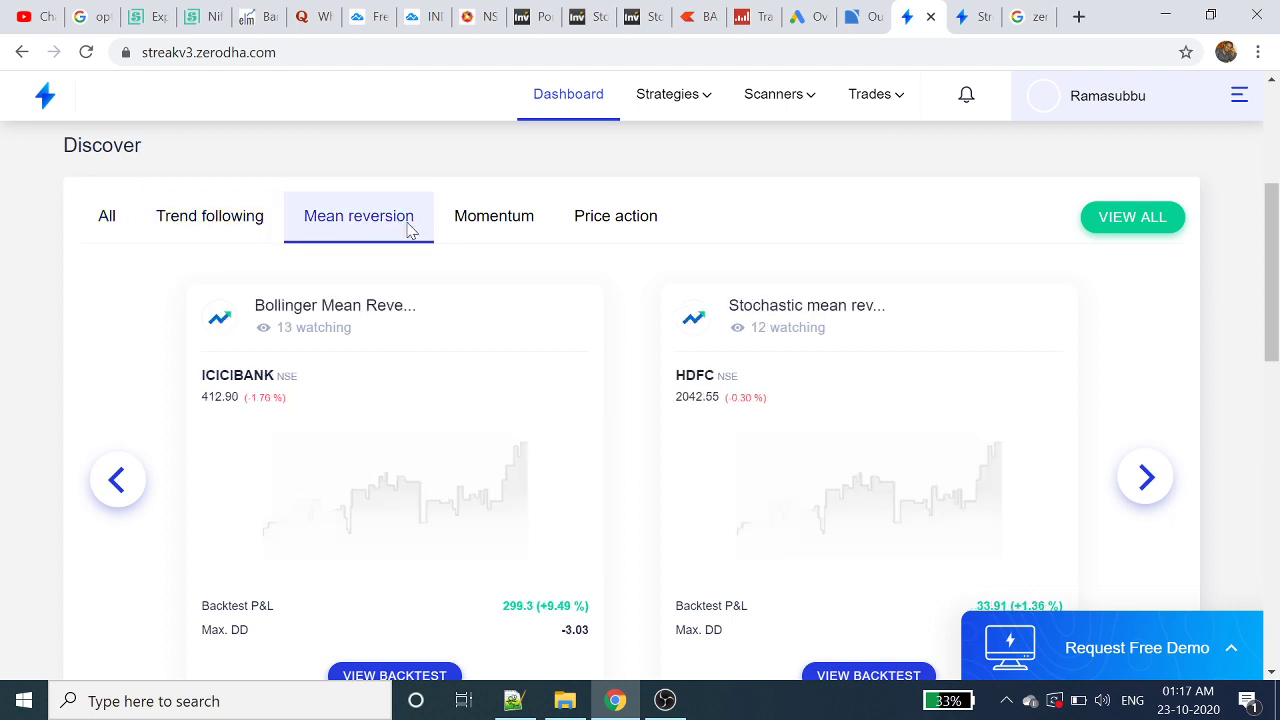
pyautogui.click(514, 226)
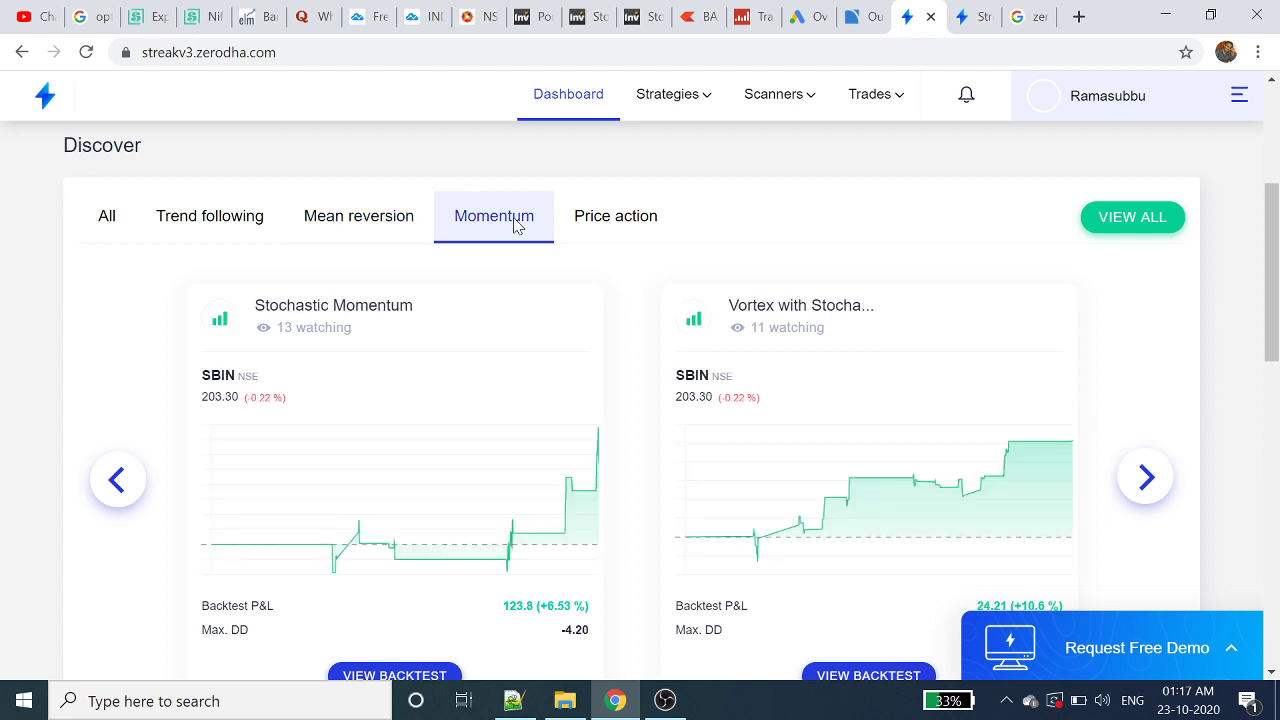
pyautogui.click(624, 236)
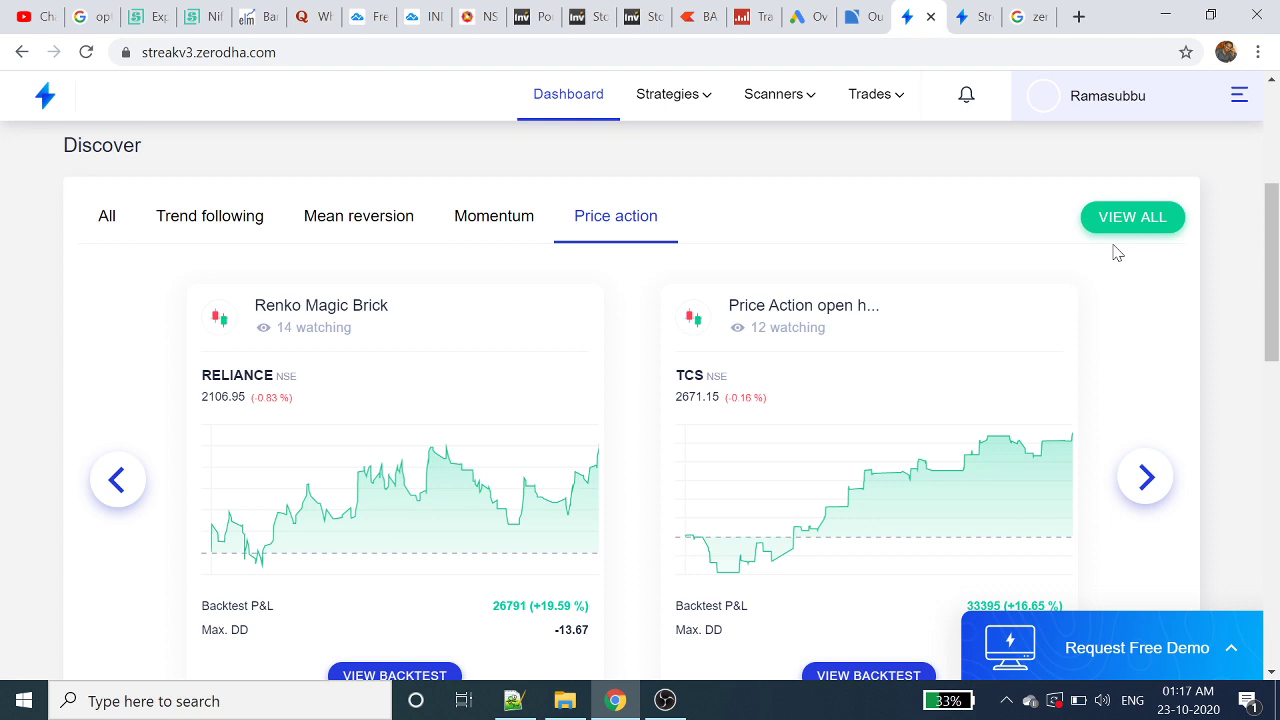
pyautogui.hotkey('ctrl', 'a')
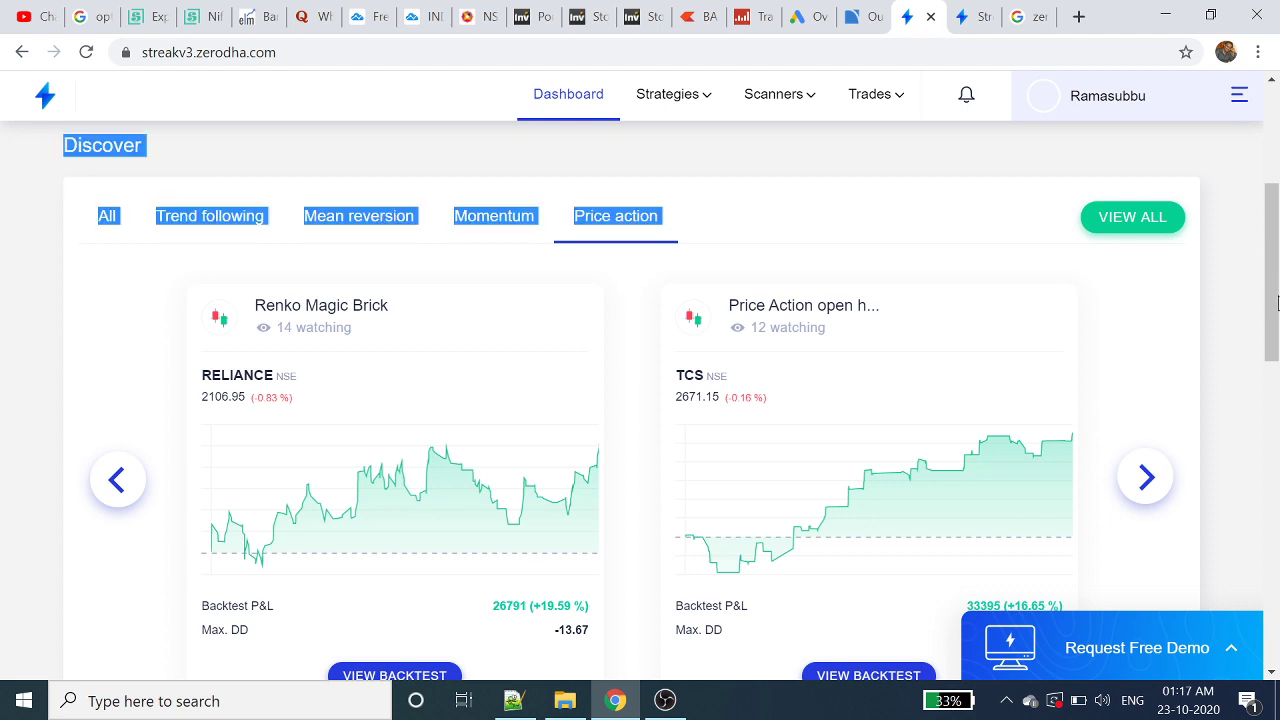
pyautogui.moveTo(1275, 289); pyautogui.dragTo(1259, 455)
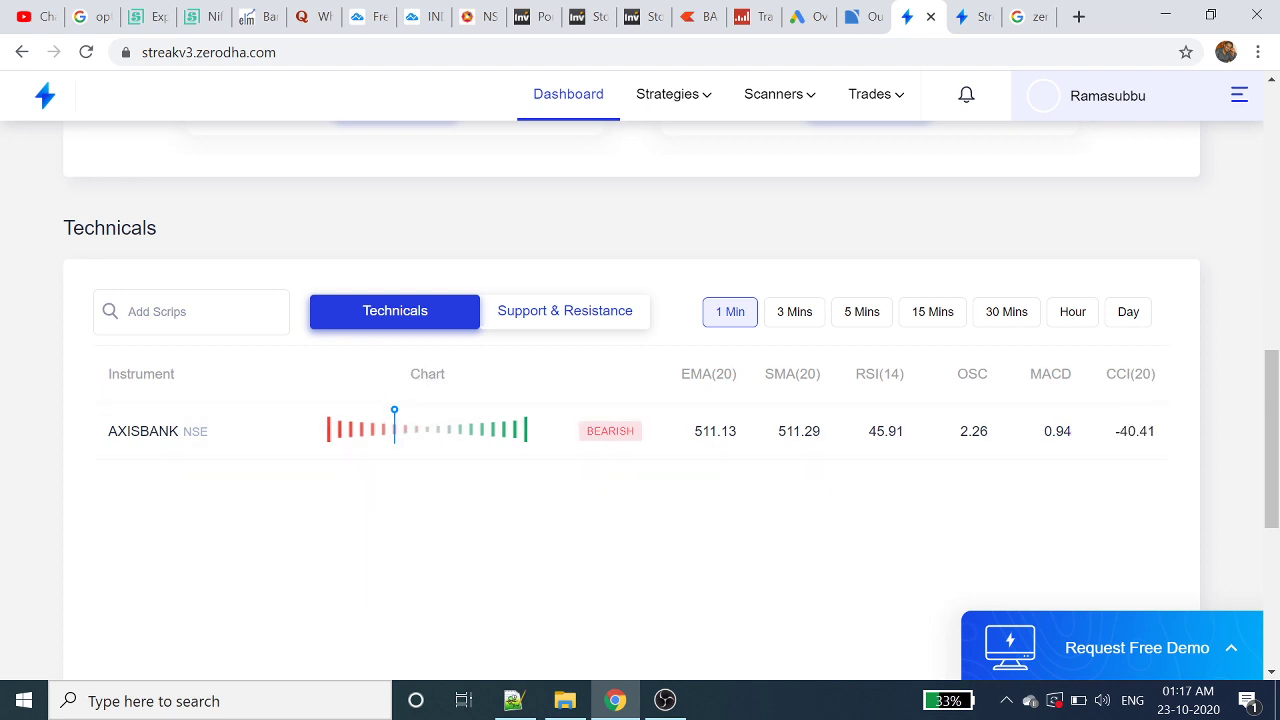
# Add RELIANCE NSE to the Technicals table via the Add Scrips search.
pyautogui.click(190, 312)
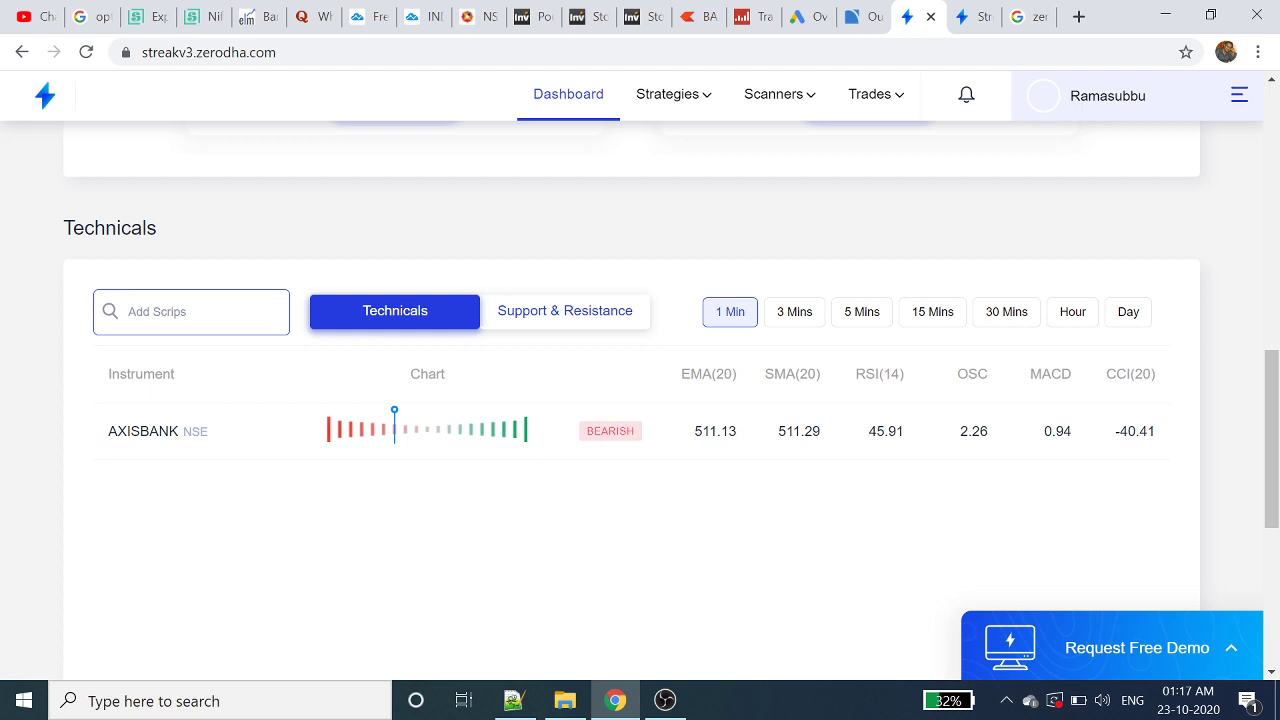
pyautogui.write('rel')
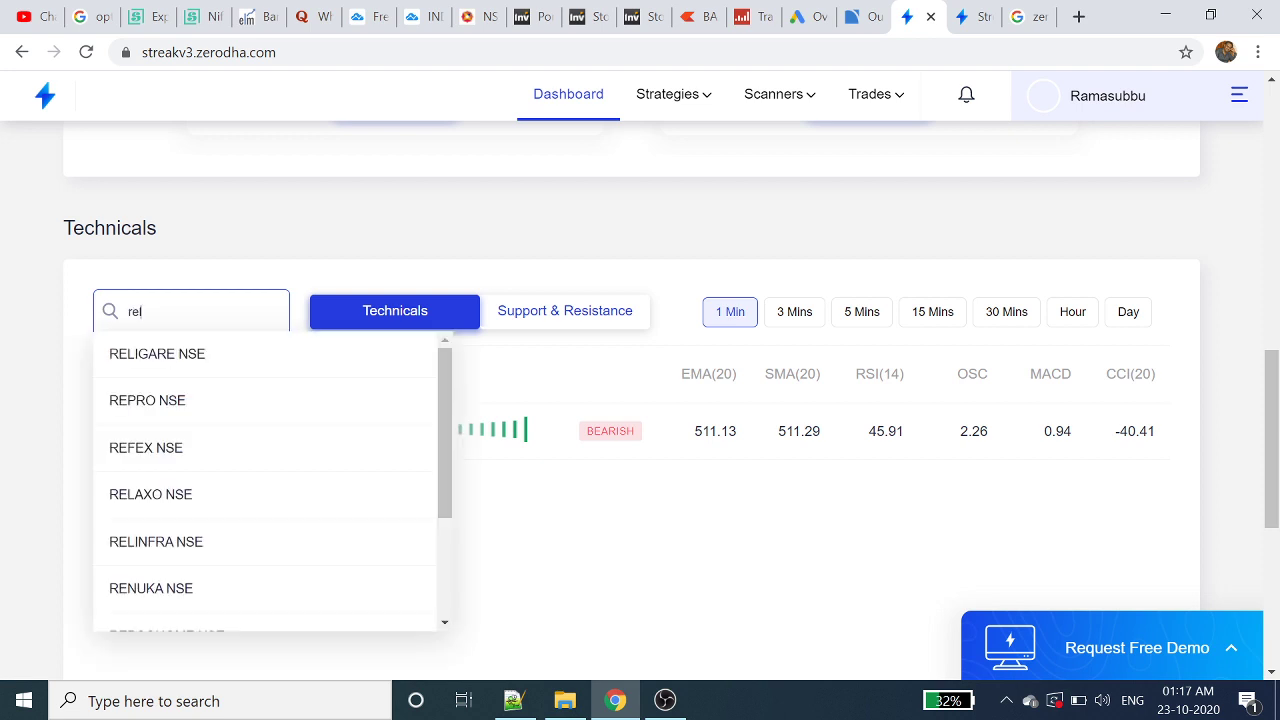
pyautogui.write('iance')
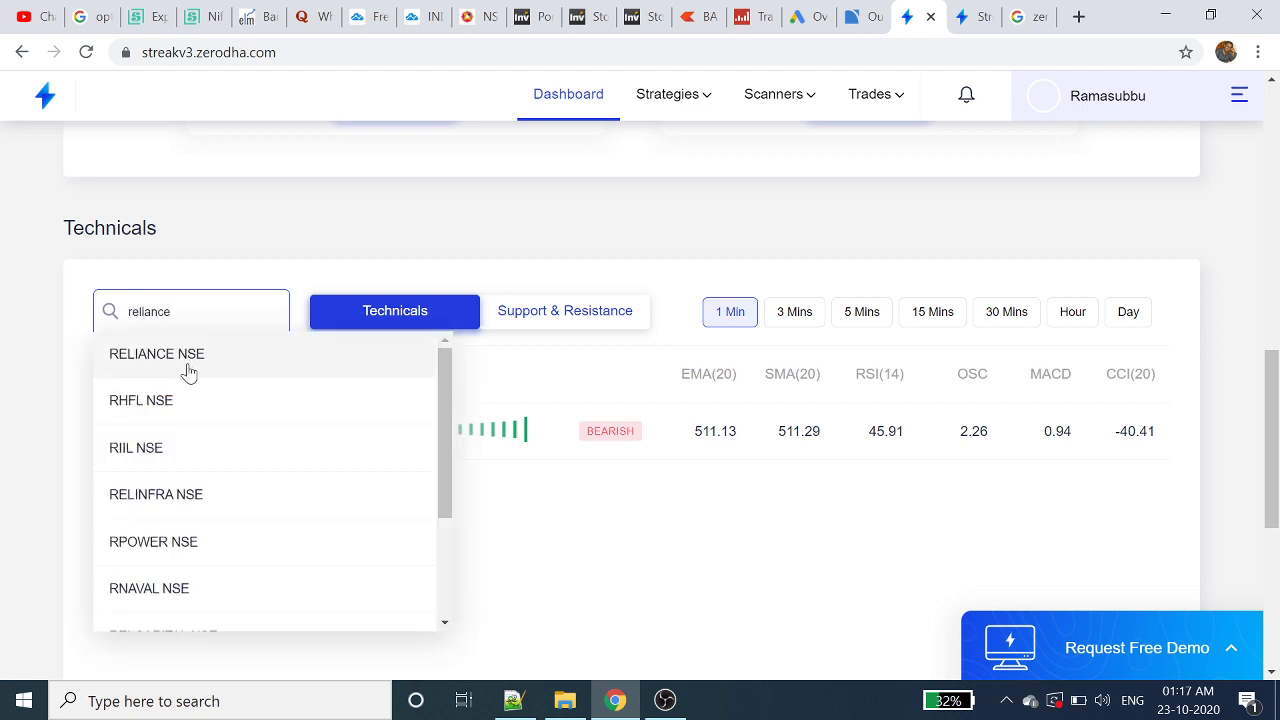
pyautogui.click(187, 369)
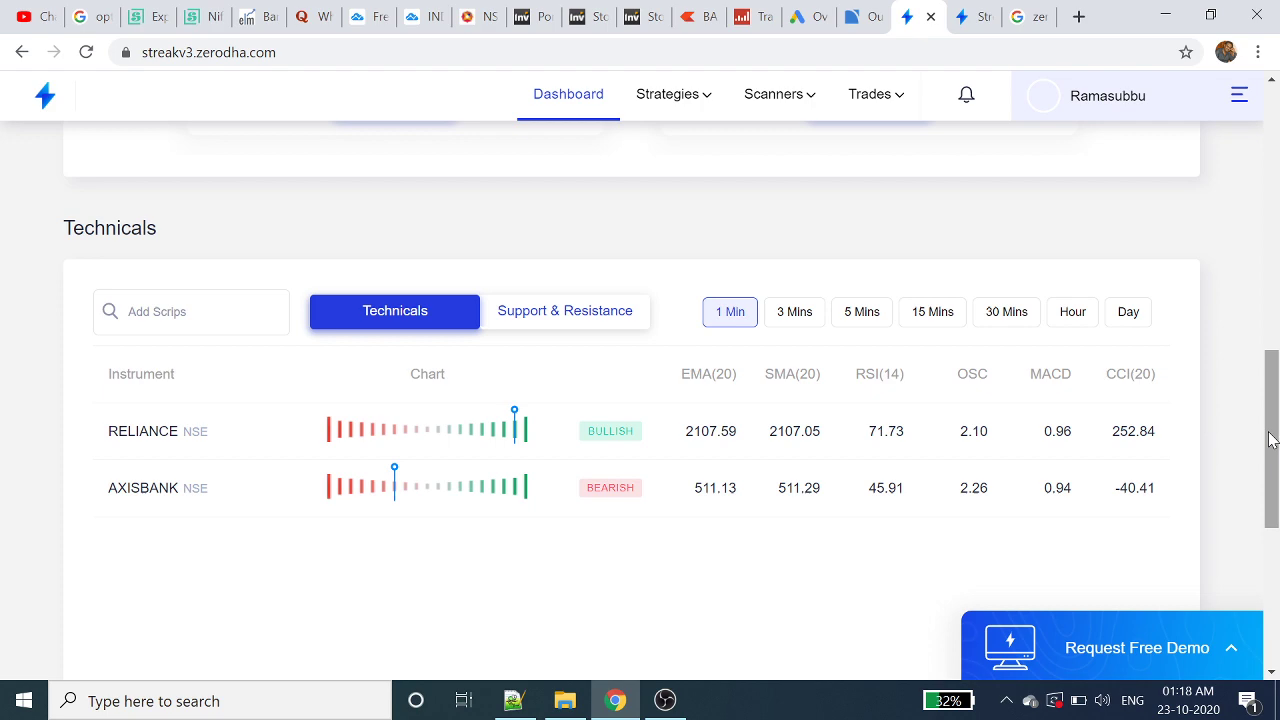
# Go to My Strategies and view the Intraday Buy Large Cap backtest for INDUSINDBK.
pyautogui.moveTo(1271, 437)
pyautogui.mouseDown()
pyautogui.moveTo(1275, 511)
pyautogui.moveTo(1277, 176)
pyautogui.mouseUp()
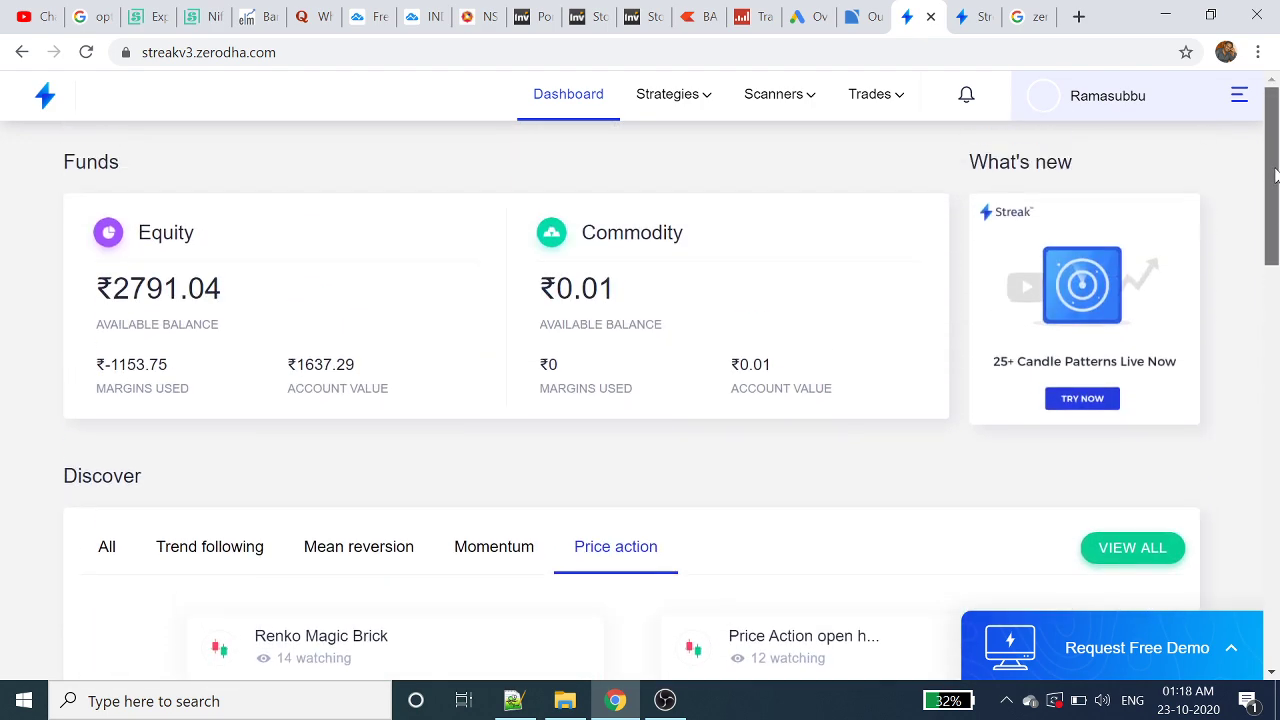
pyautogui.click(700, 101)
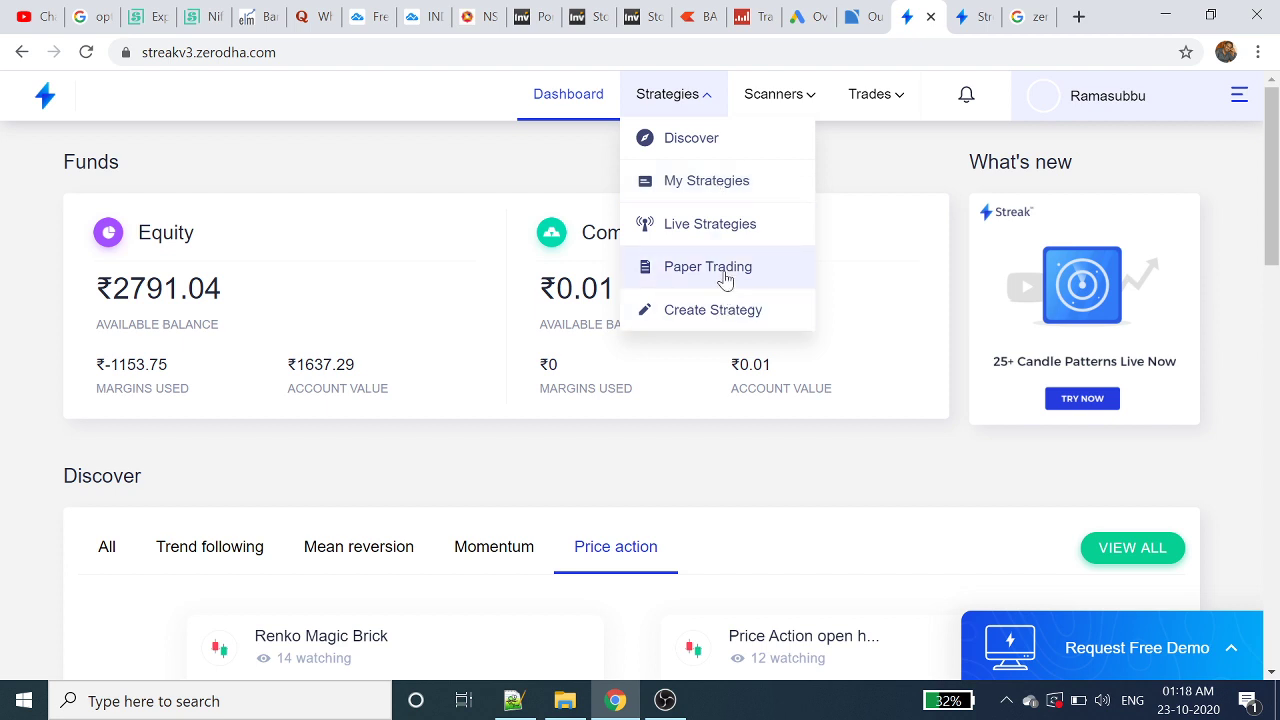
pyautogui.click(718, 183)
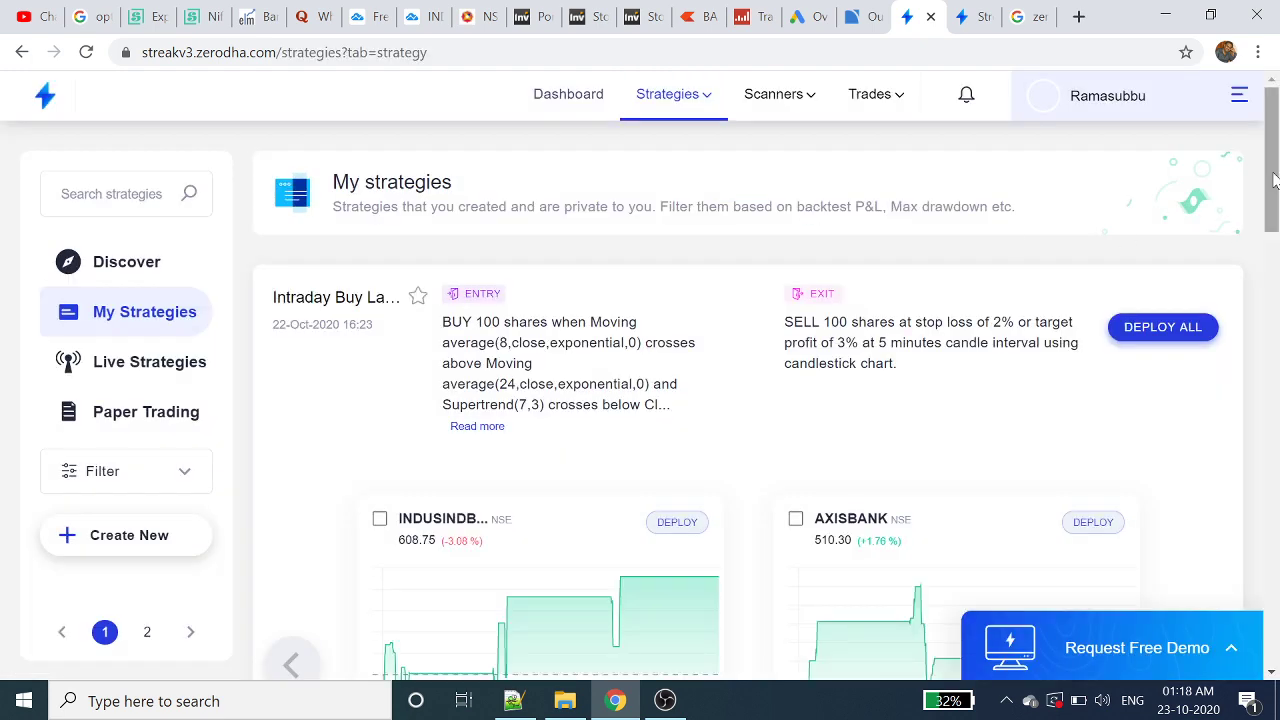
pyautogui.moveTo(1272, 172); pyautogui.dragTo(1272, 283)
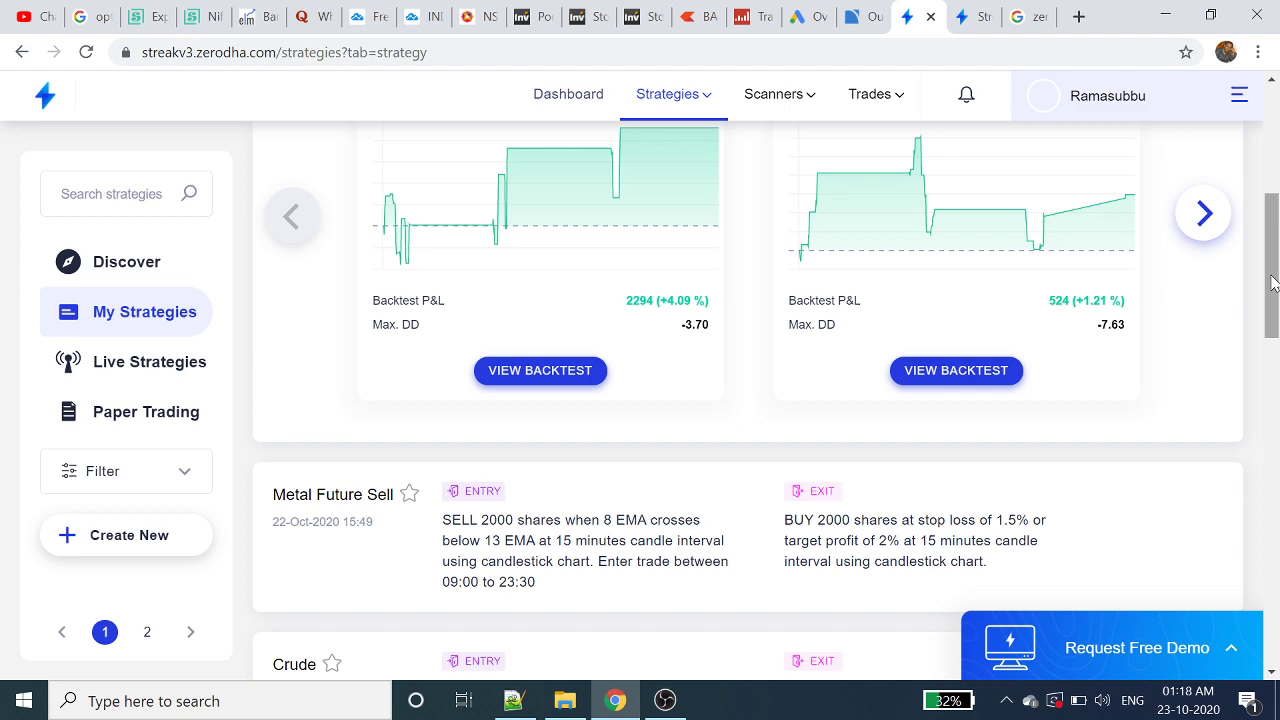
pyautogui.moveTo(1272, 283); pyautogui.dragTo(1274, 197)
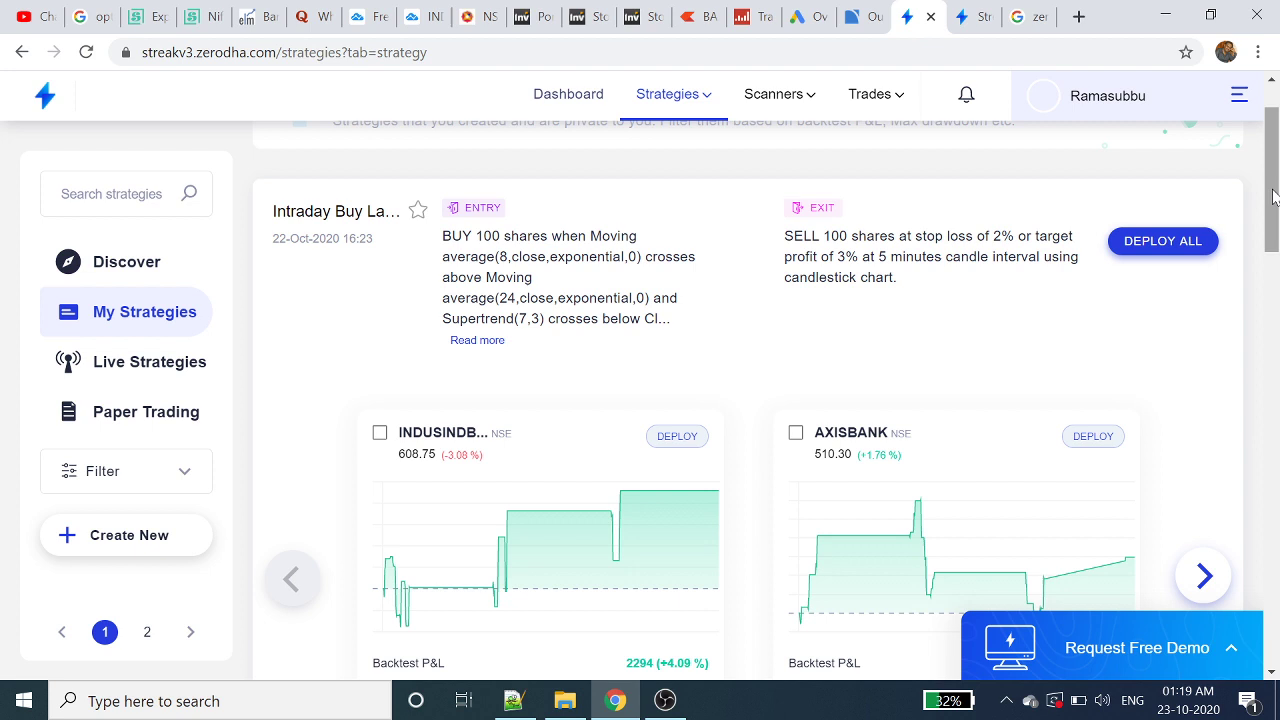
pyautogui.scroll(1, 1273, 197)
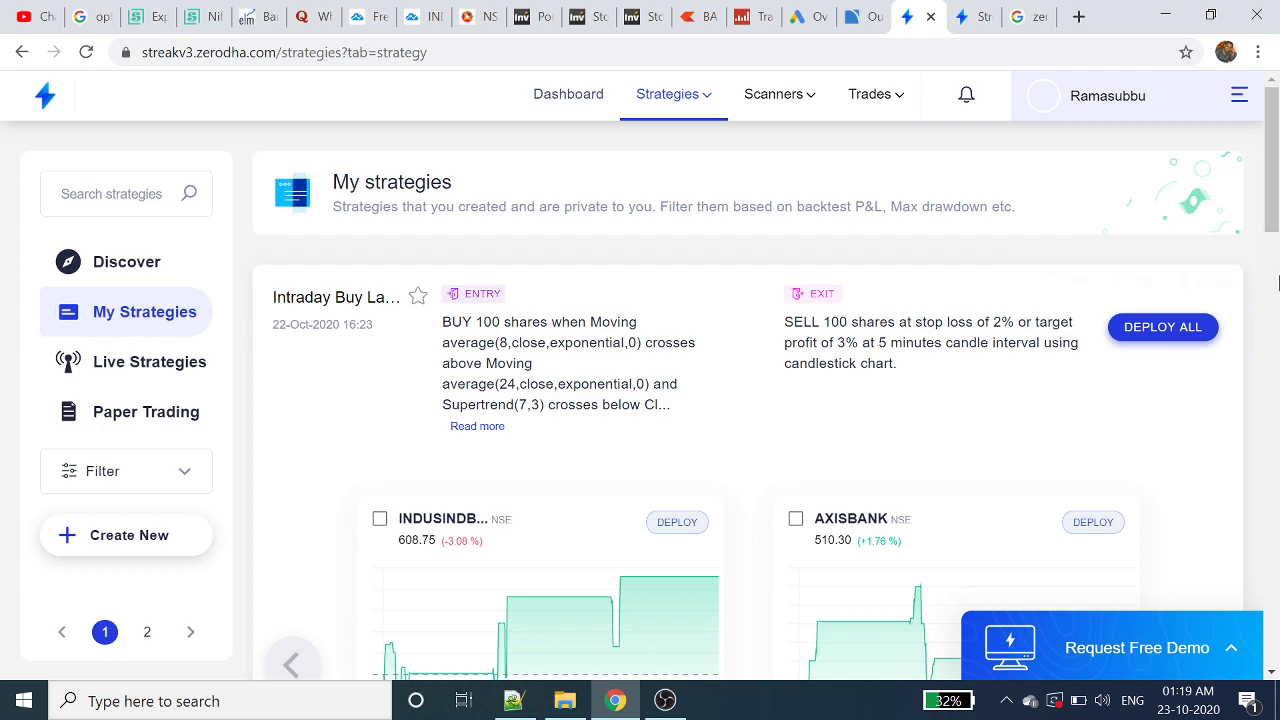
pyautogui.scroll(-1, 1273, 240)
pyautogui.scroll(-3, 1273, 240)
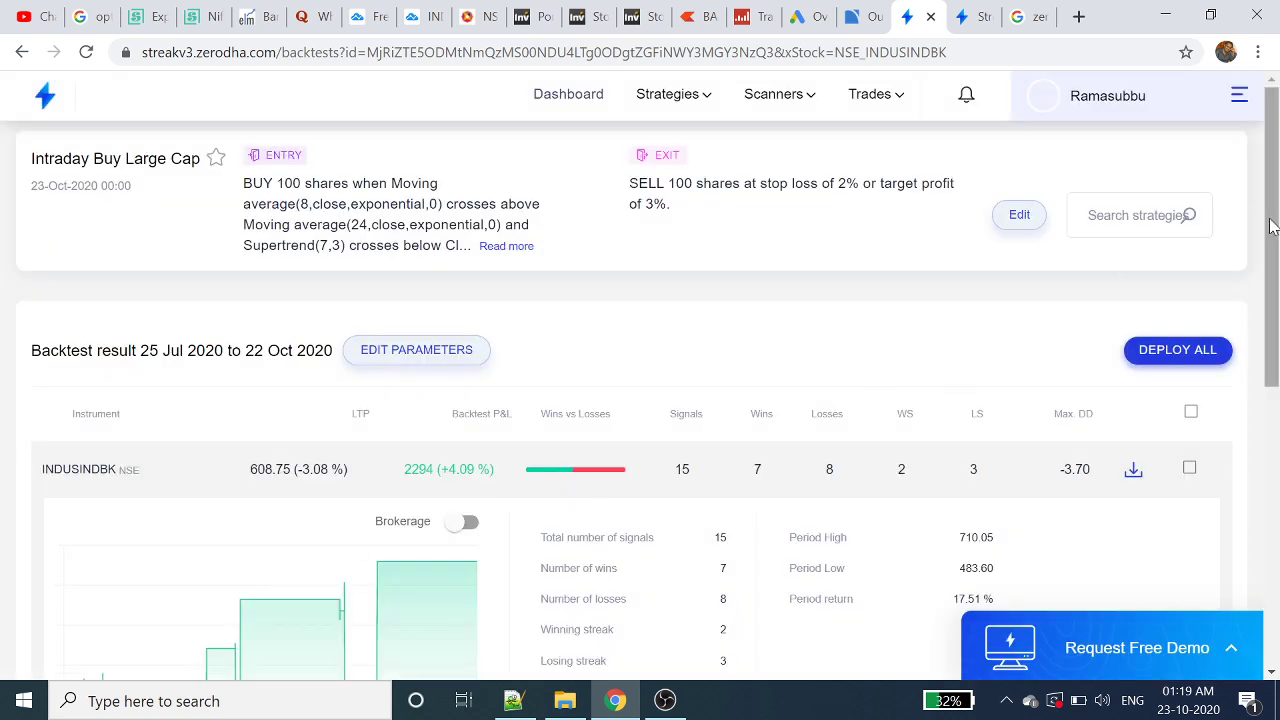
pyautogui.moveTo(1273, 229); pyautogui.dragTo(1276, 300)
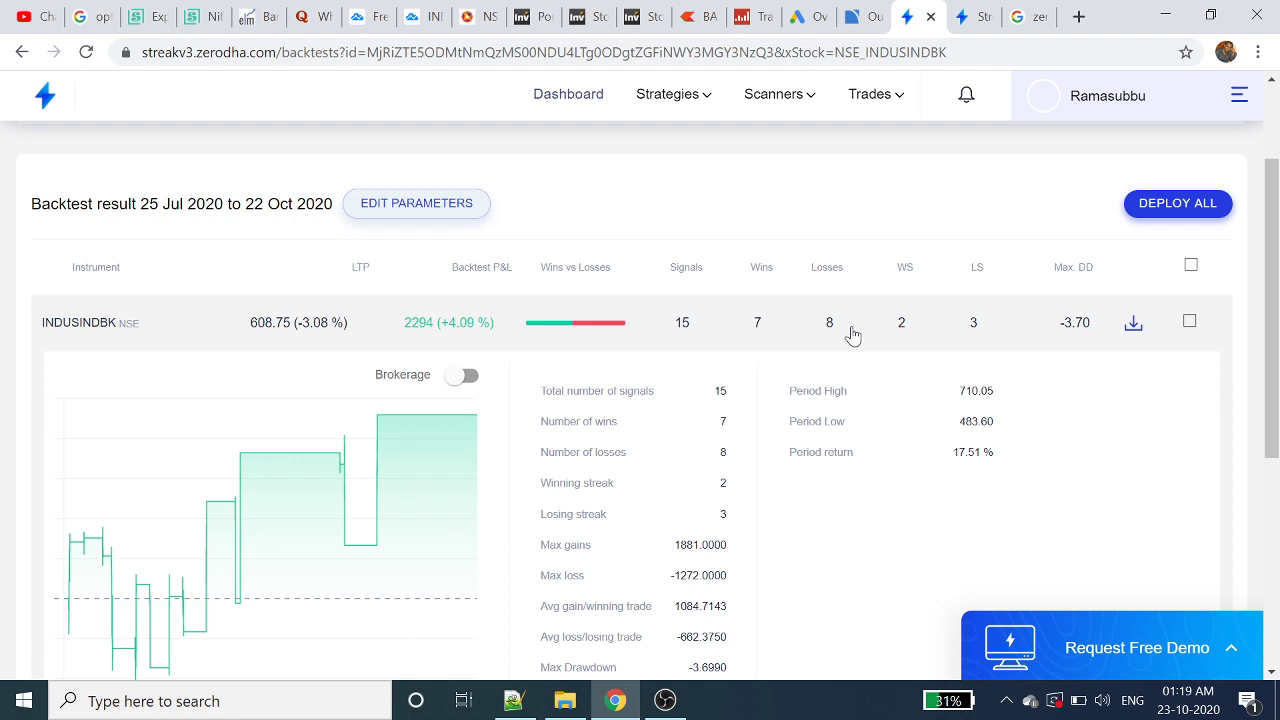
pyautogui.moveTo(1270, 355); pyautogui.dragTo(1268, 563)
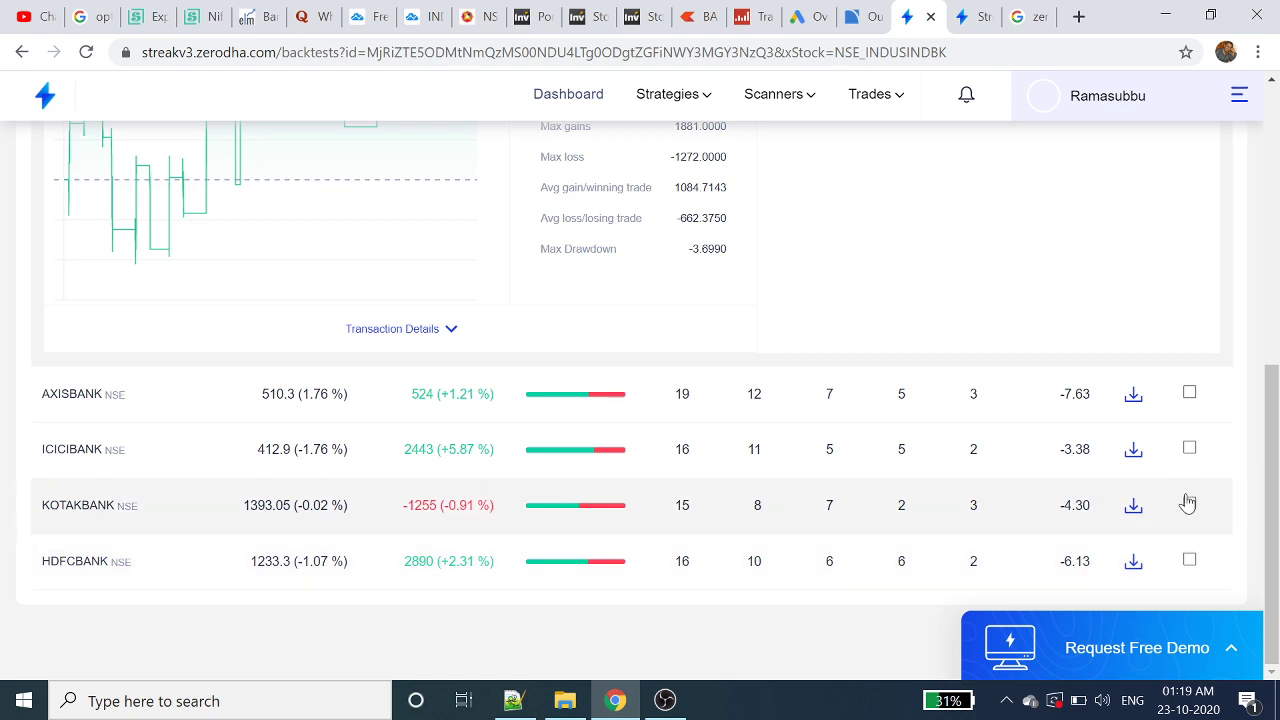
pyautogui.moveTo(1275, 476); pyautogui.dragTo(1272, 188)
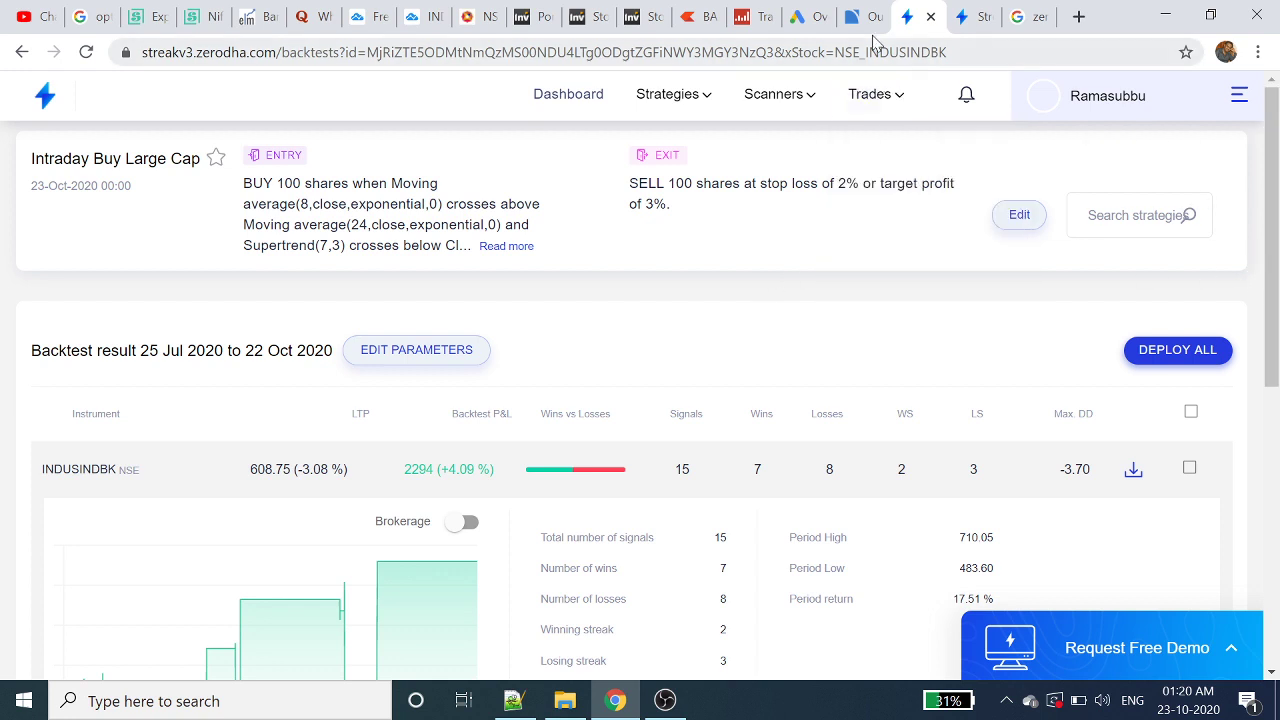
# Back in My Strategies, expand and then collapse the EMA BUY strategy's details.
pyautogui.click(22, 52)
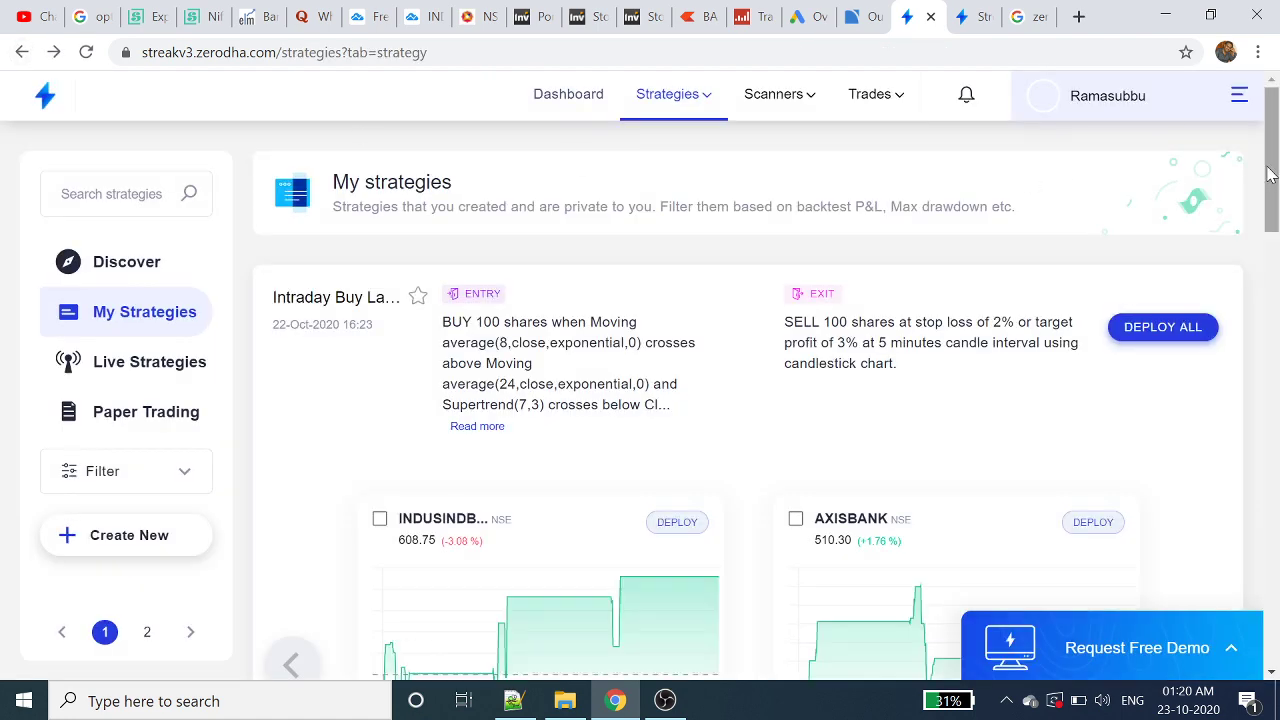
pyautogui.moveTo(1273, 175); pyautogui.dragTo(1275, 323)
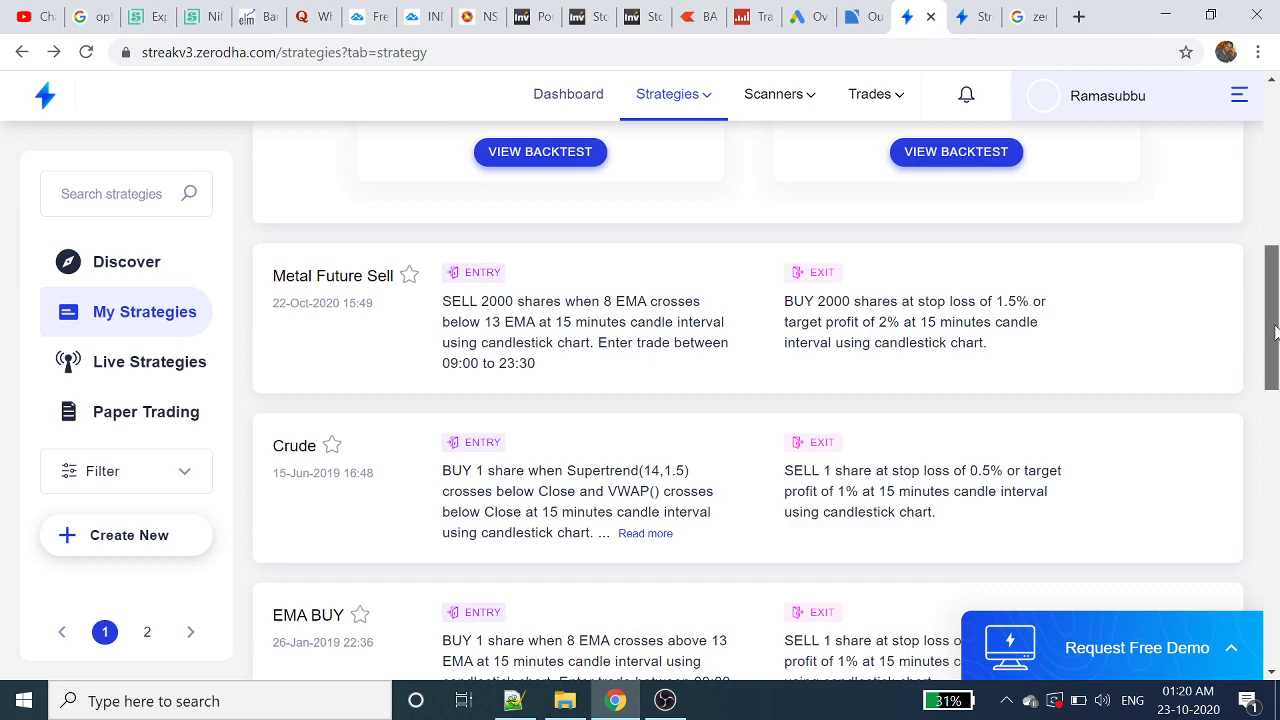
pyautogui.moveTo(1275, 332); pyautogui.dragTo(1274, 356)
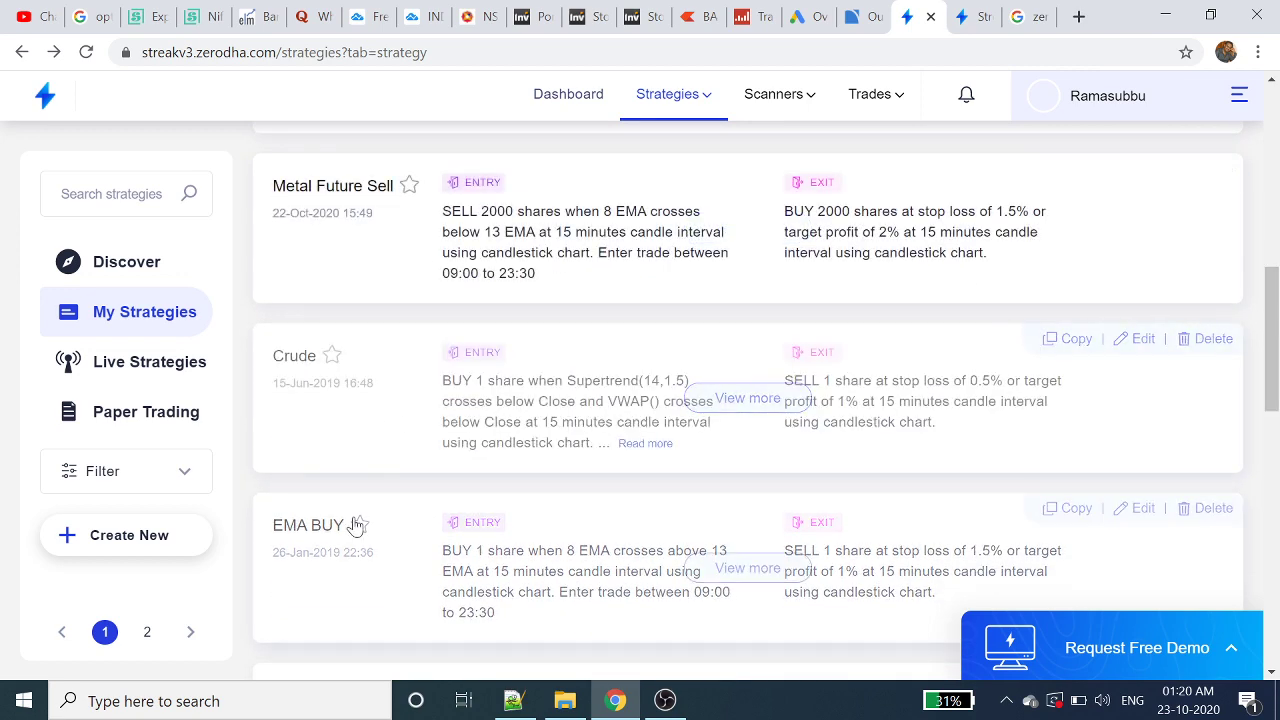
pyautogui.click(780, 578)
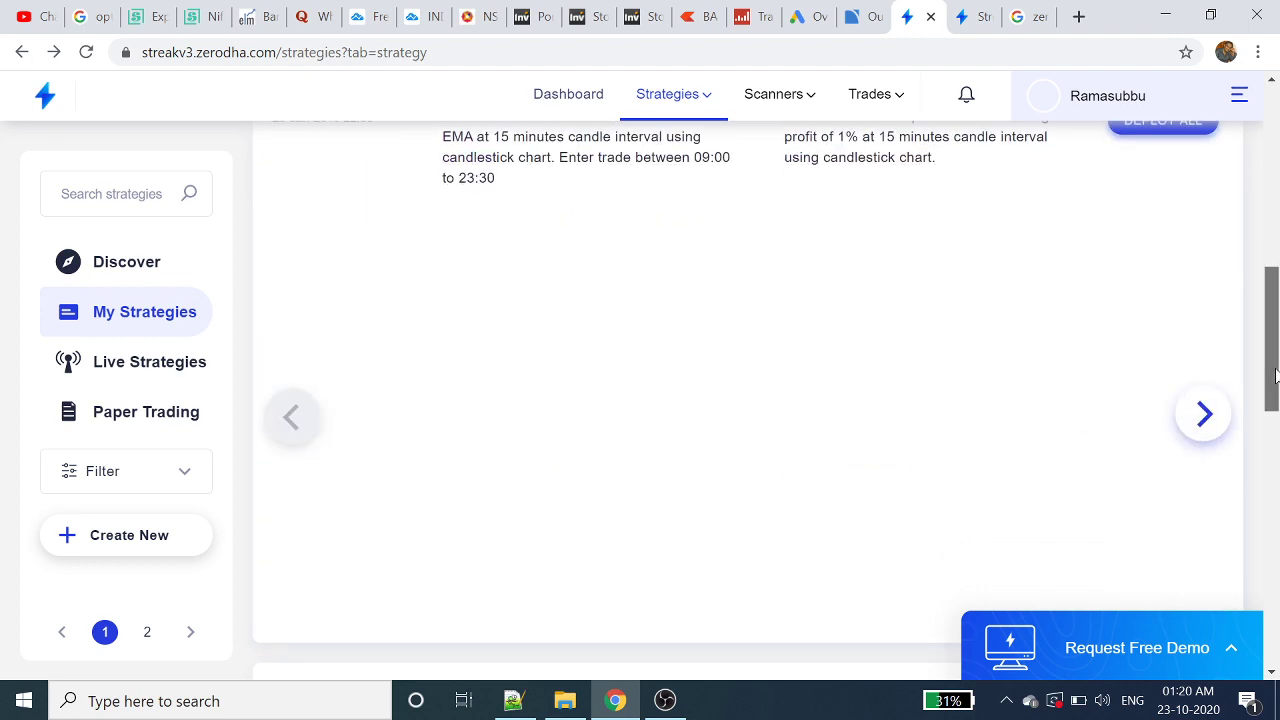
pyautogui.moveTo(1275, 373); pyautogui.dragTo(1275, 320)
pyautogui.scroll(-1, 611, 409)
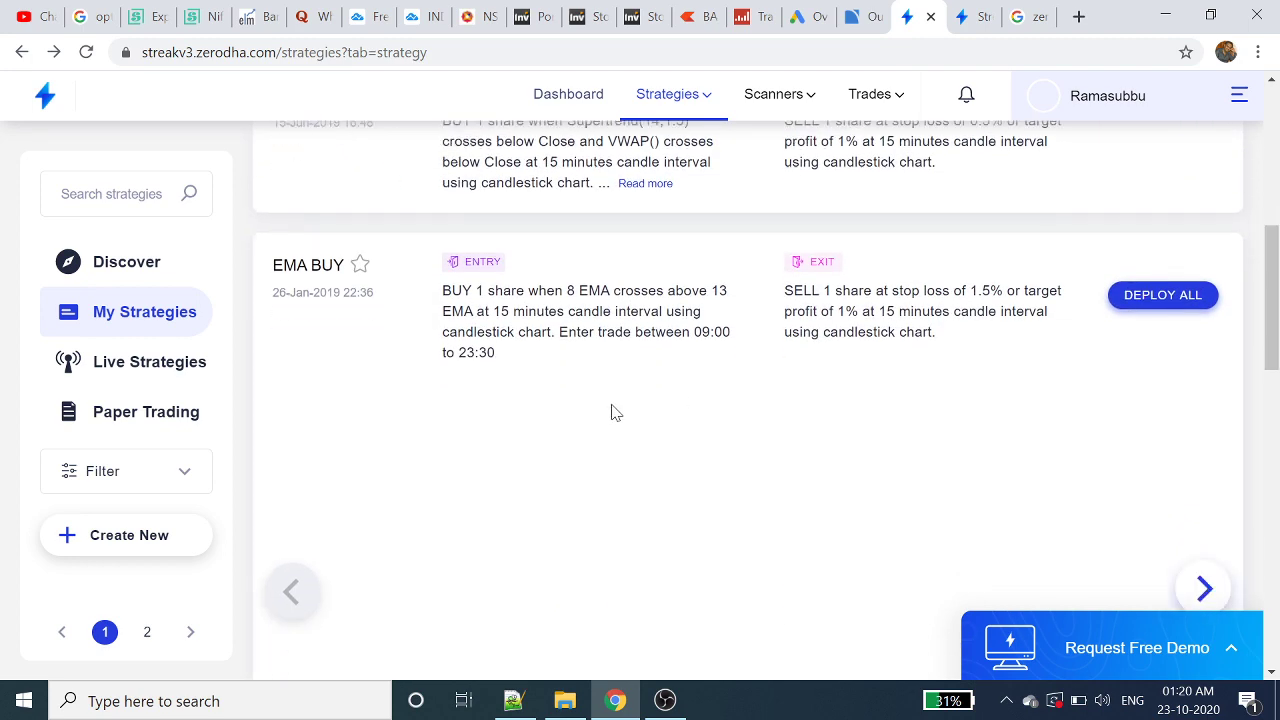
pyautogui.click(562, 318)
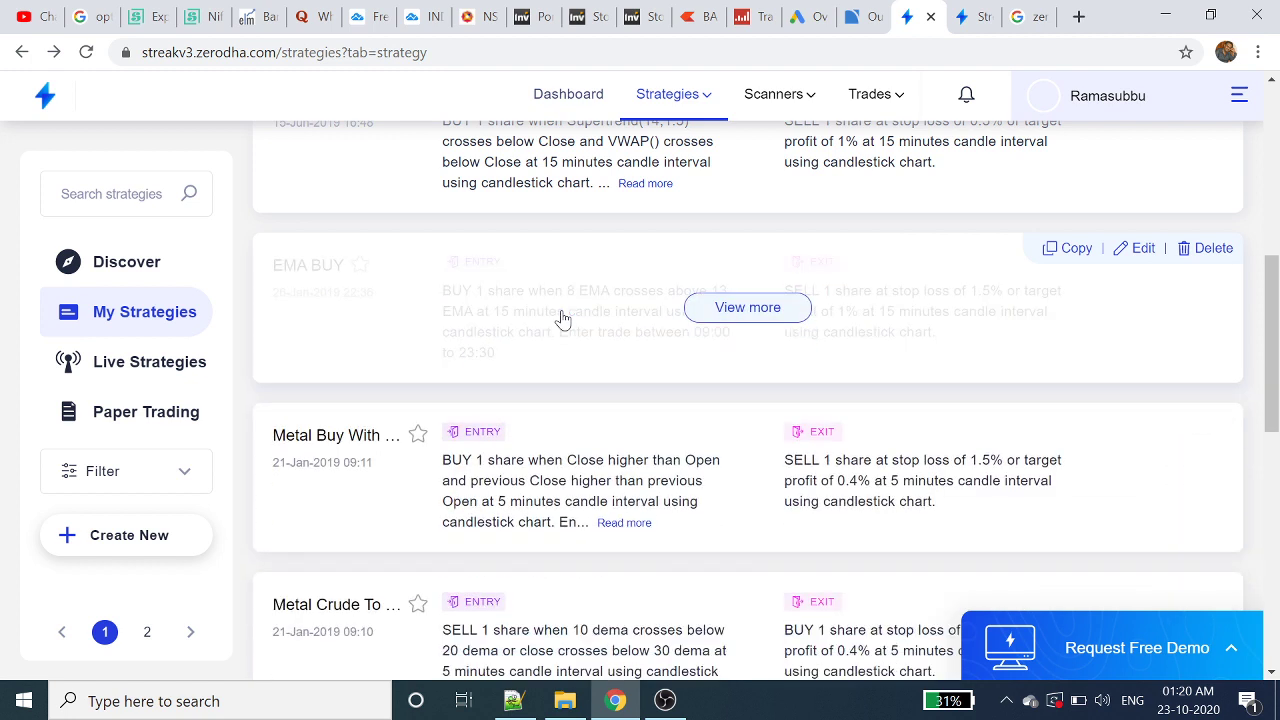
pyautogui.moveTo(590, 450)
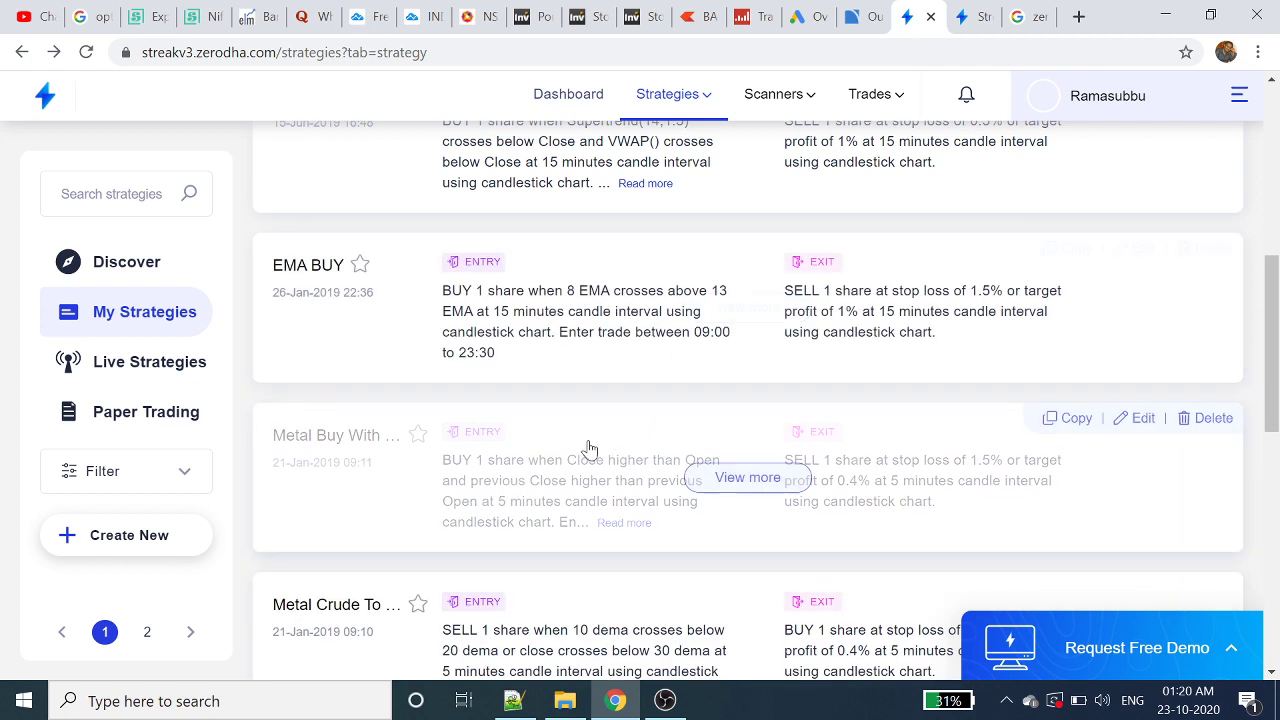
# Expand the Metal Buy card, then the Super Trend Sell card.
pyautogui.click(600, 480)
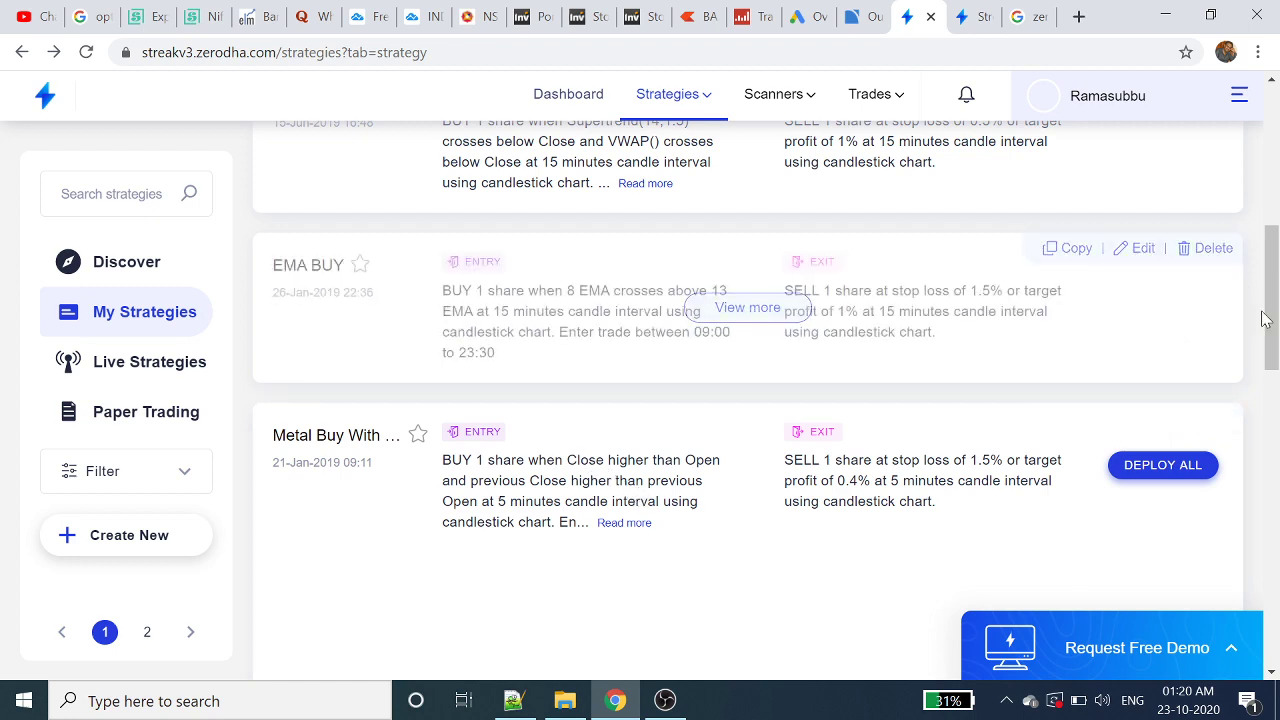
pyautogui.moveTo(1272, 307); pyautogui.dragTo(1273, 574)
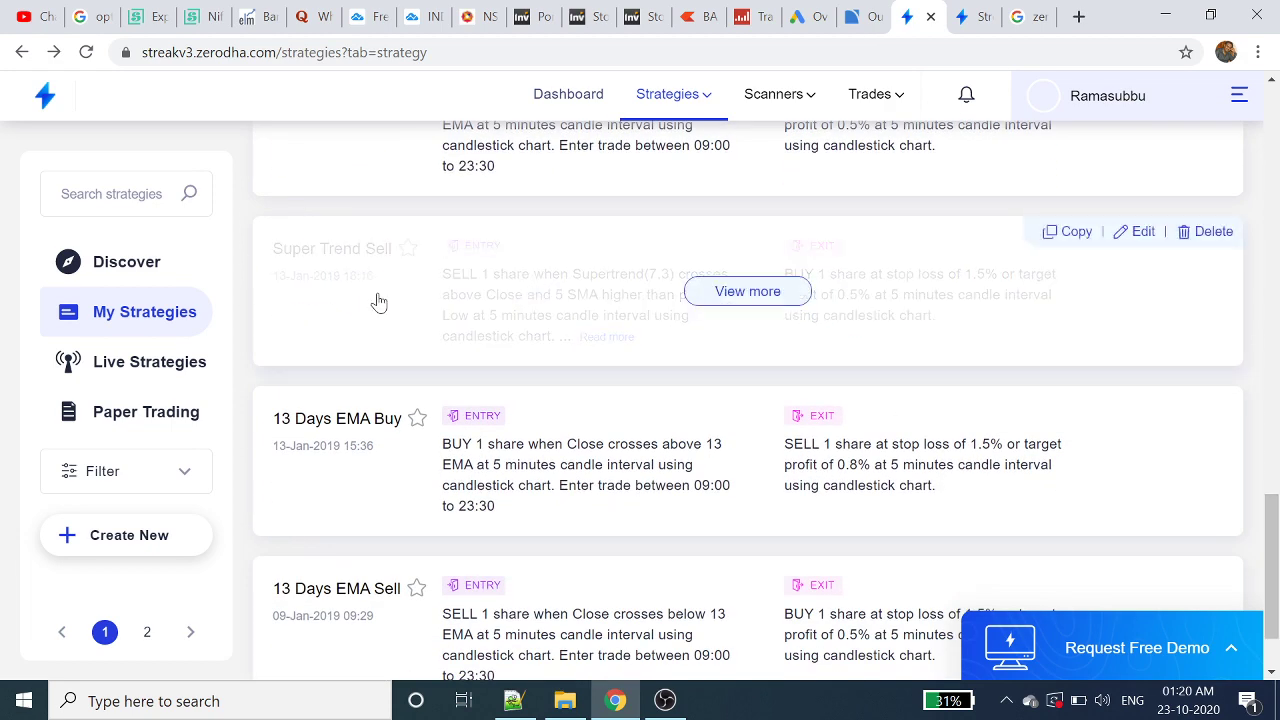
pyautogui.moveTo(748, 291)
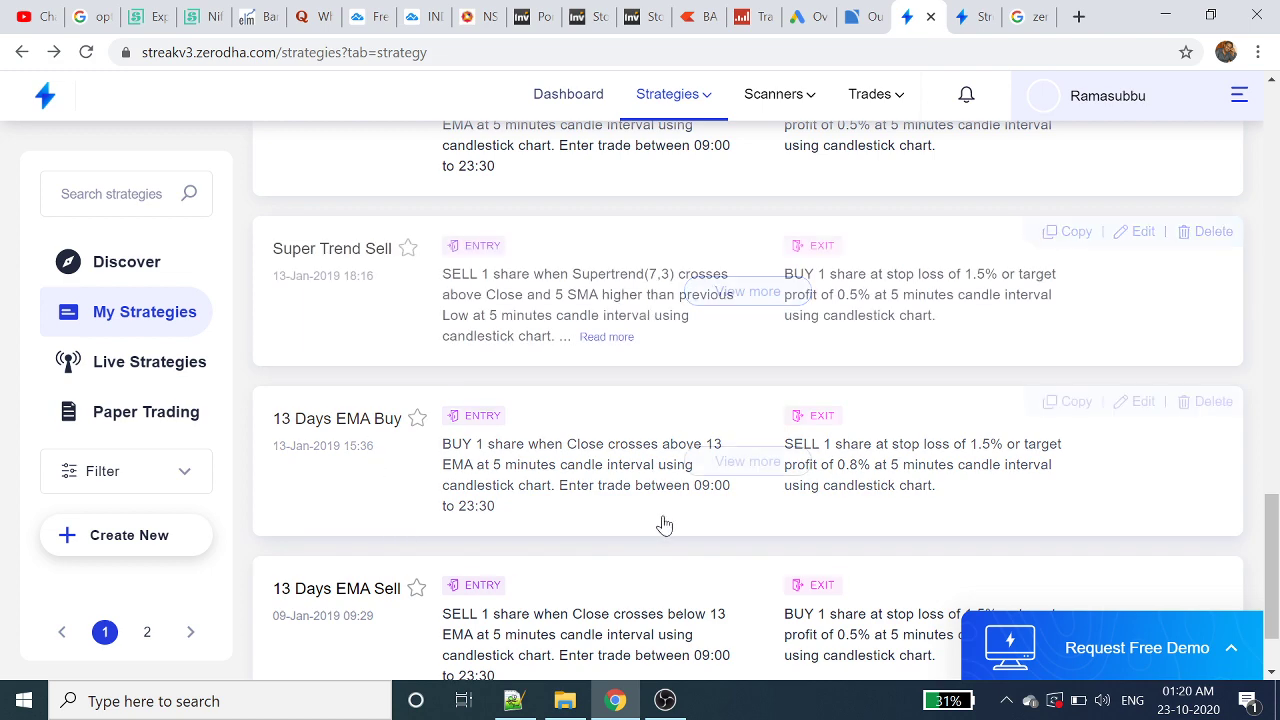
pyautogui.moveTo(1272, 524); pyautogui.dragTo(1273, 519)
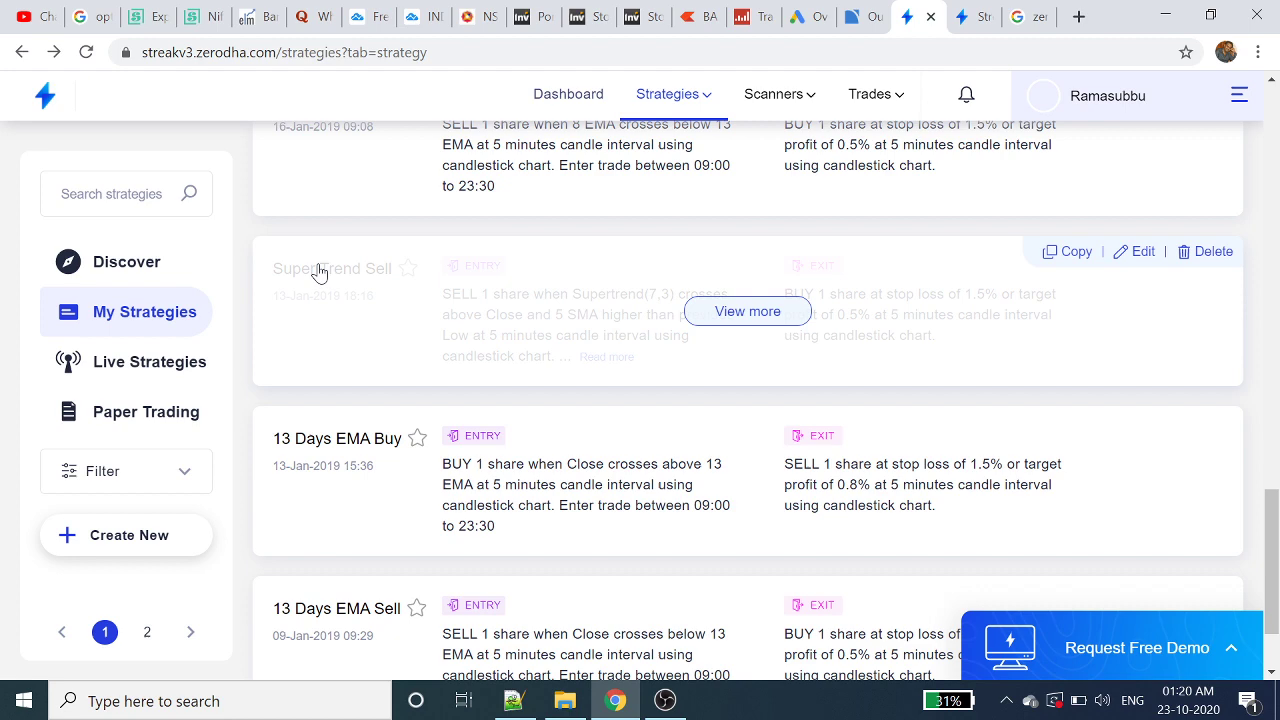
pyautogui.click(322, 283)
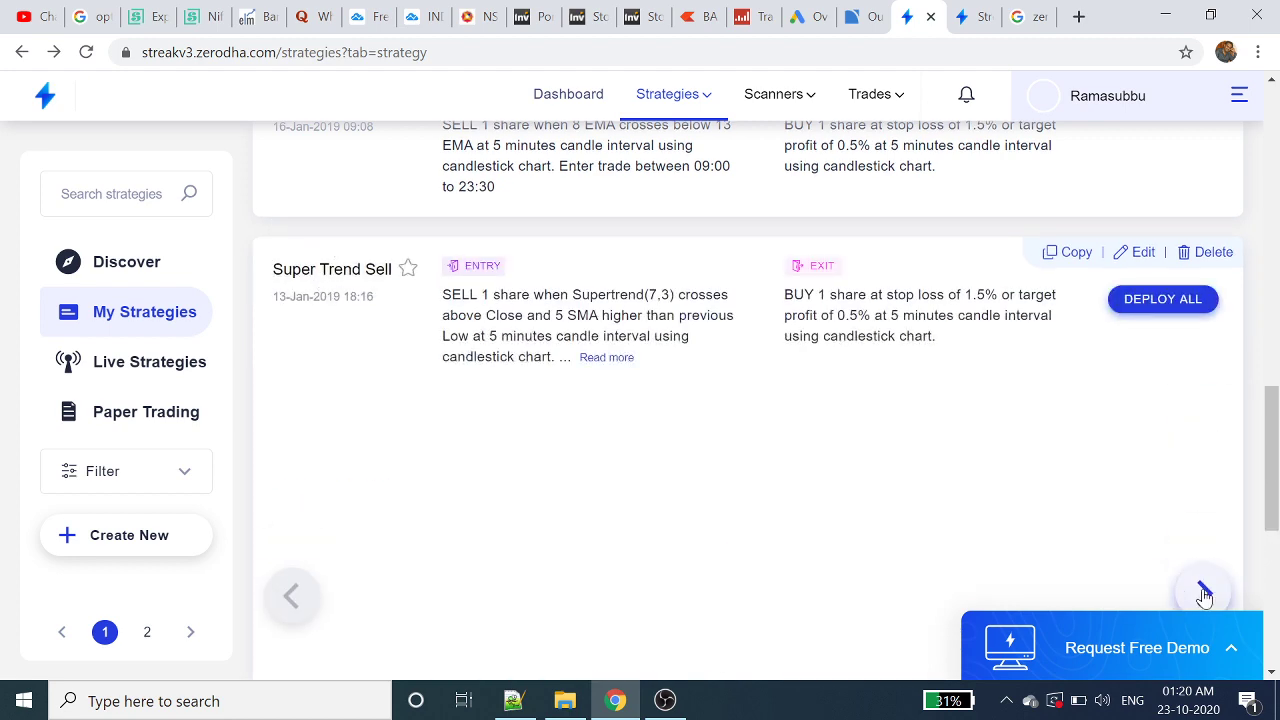
# Check the empty Live Strategies page, then the empty Paper Trading page.
pyautogui.click(165, 380)
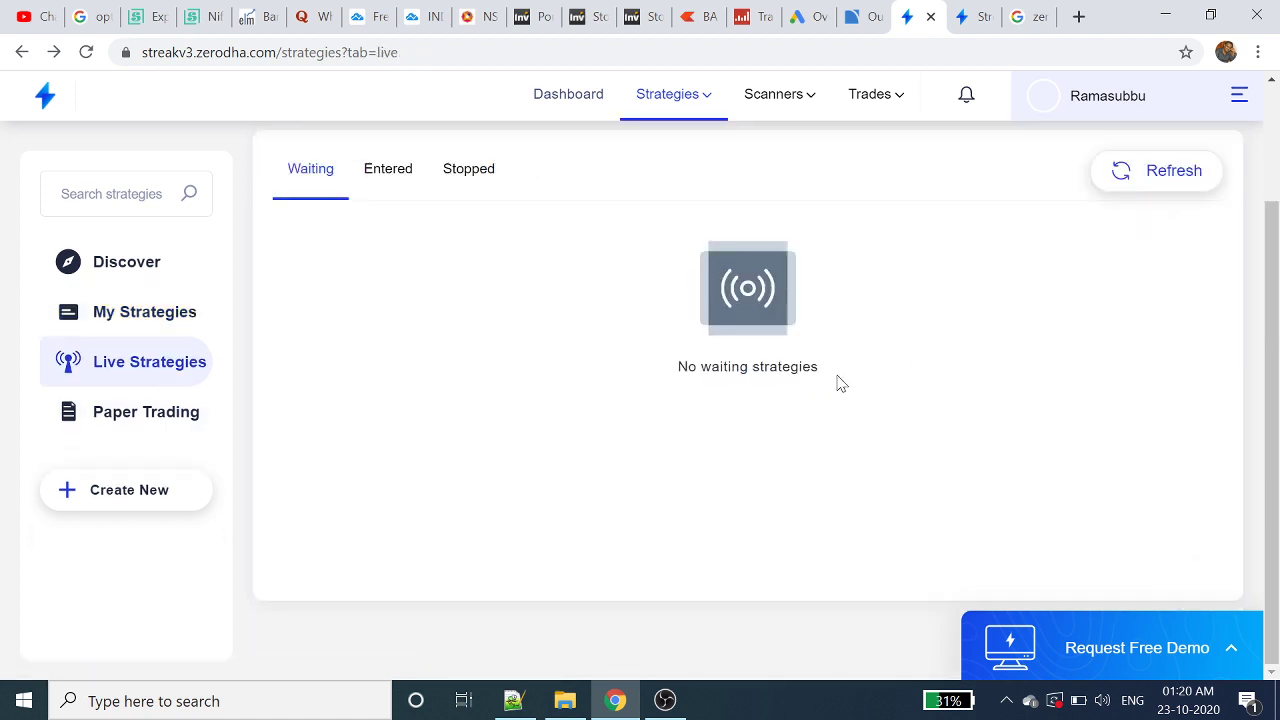
pyautogui.click(176, 413)
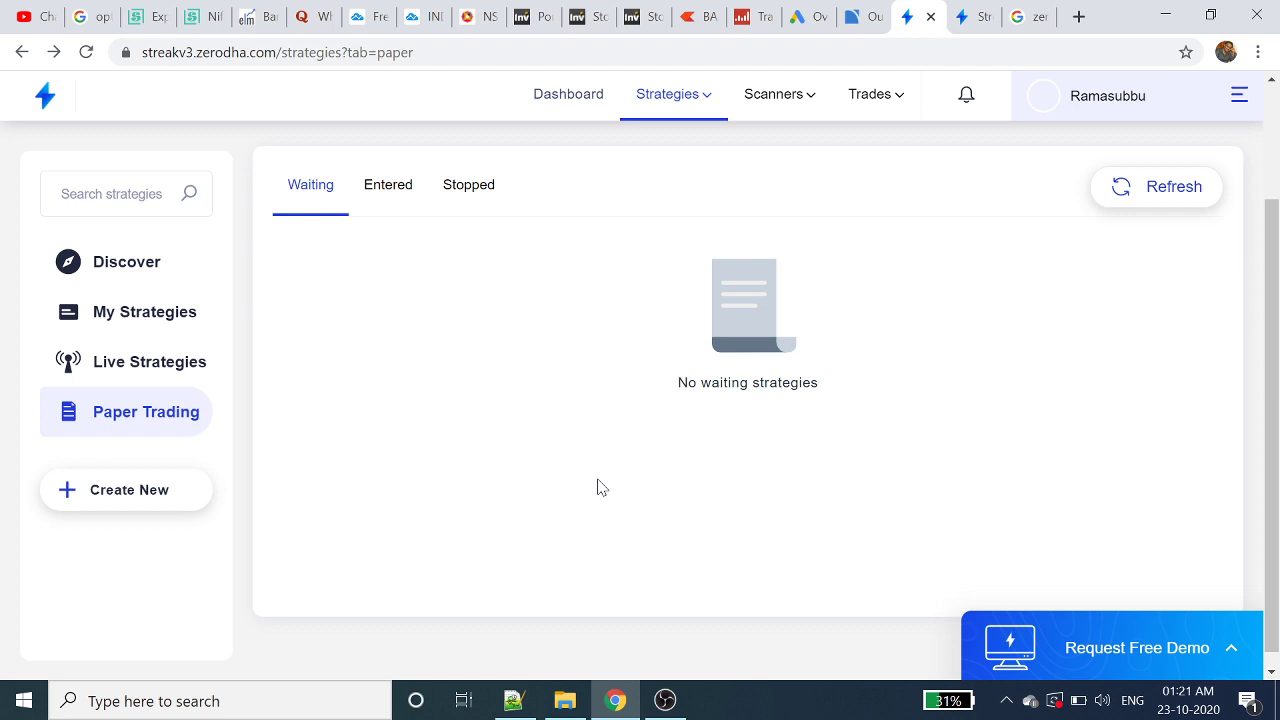
# Start a new strategy with RELIANCE NSE as scrip and a 5 Minutes candle interval.
pyautogui.click(145, 501)
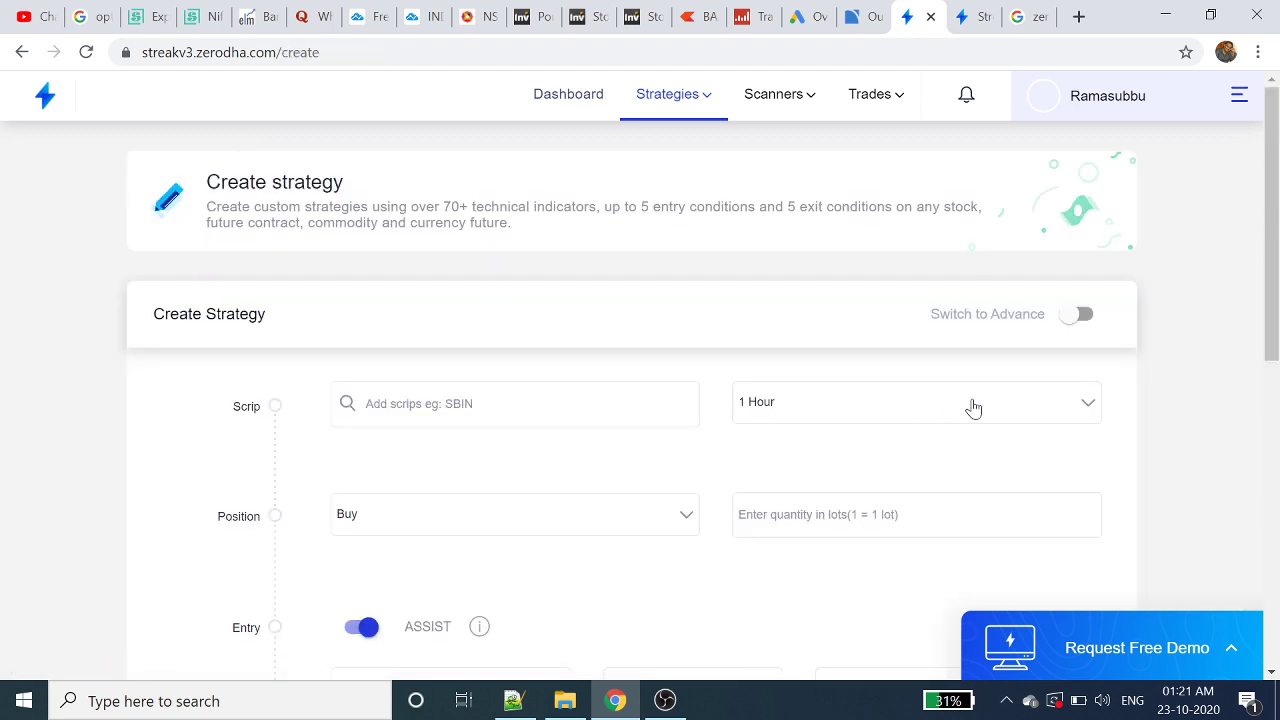
pyautogui.moveTo(1277, 260); pyautogui.dragTo(1277, 326)
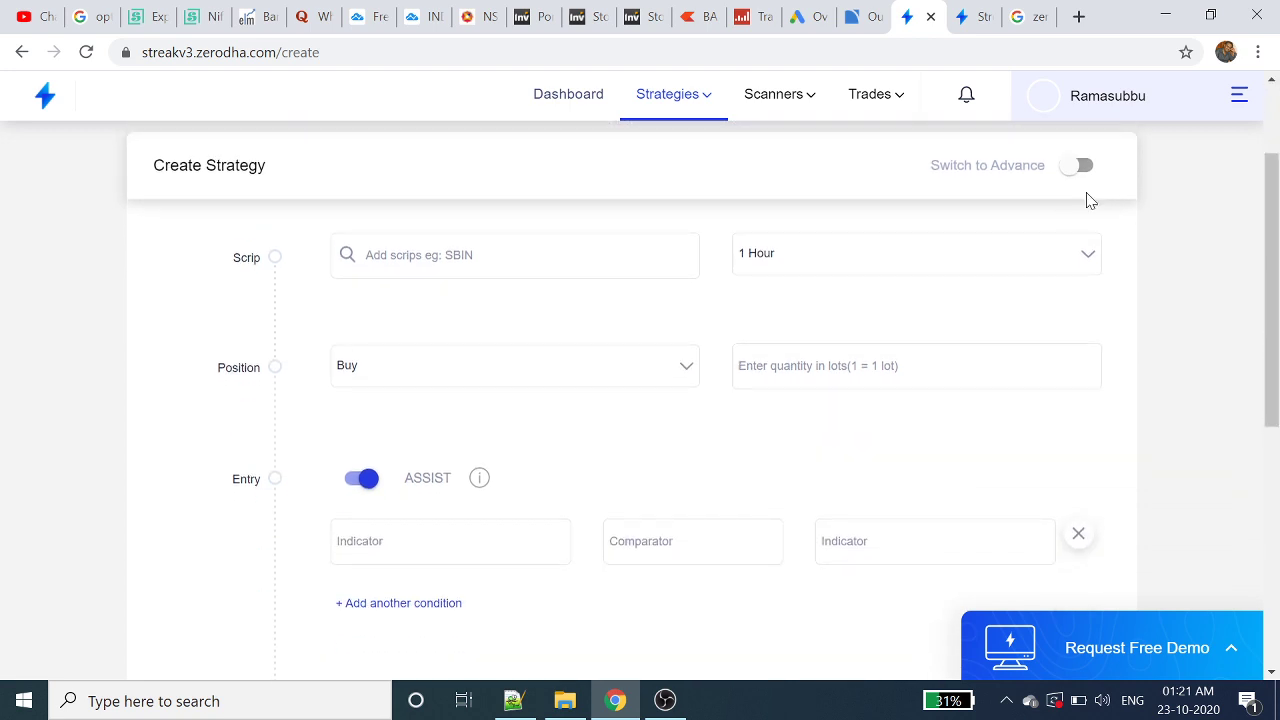
pyautogui.click(450, 256)
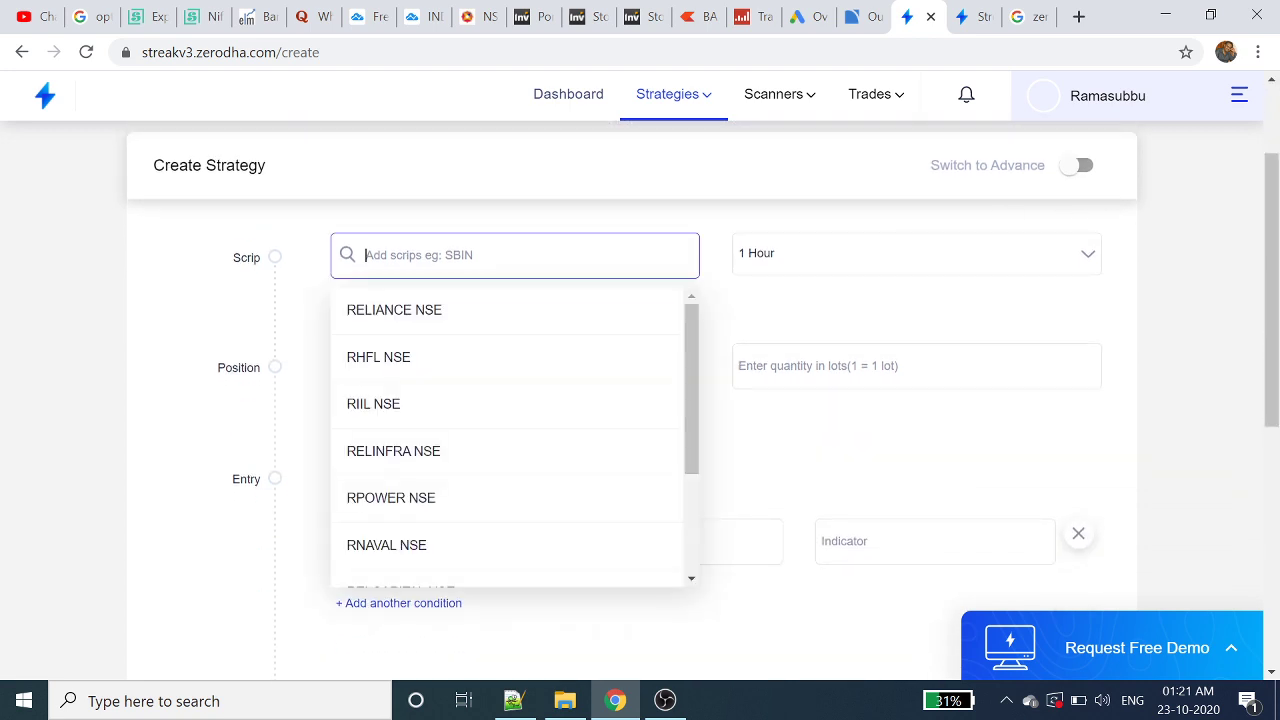
pyautogui.click(433, 314)
pyautogui.click(834, 260)
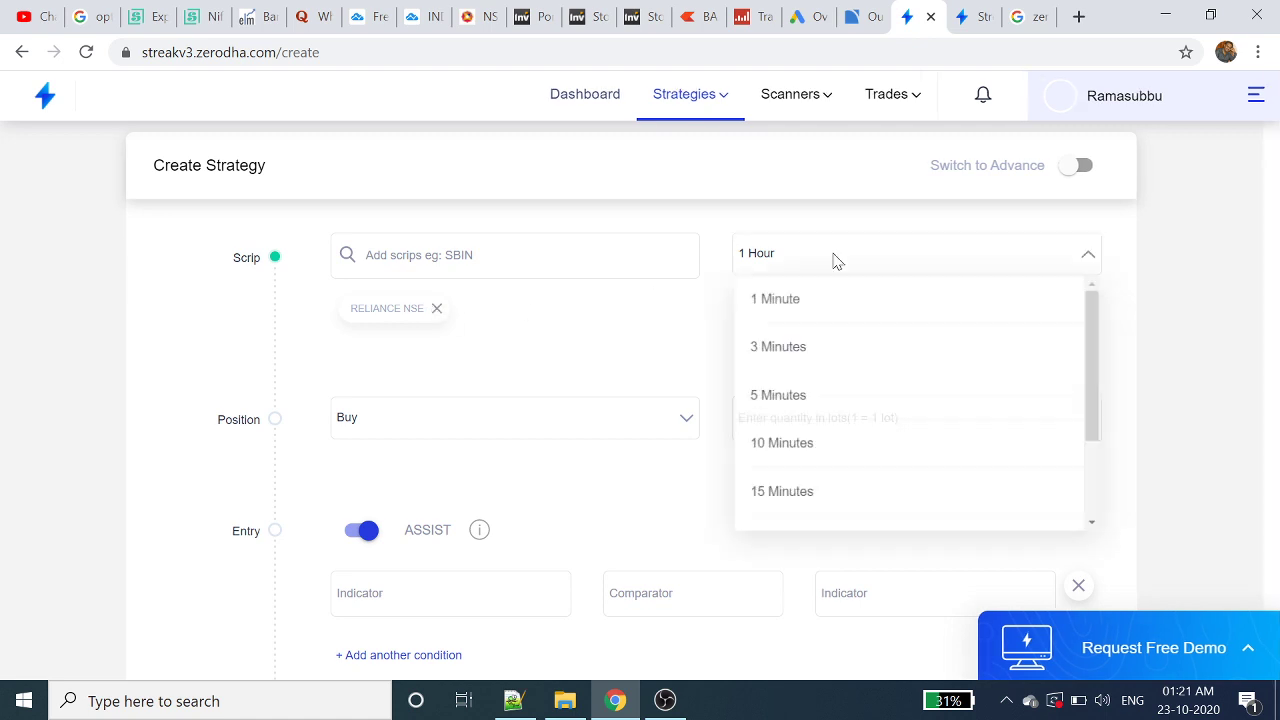
pyautogui.click(777, 398)
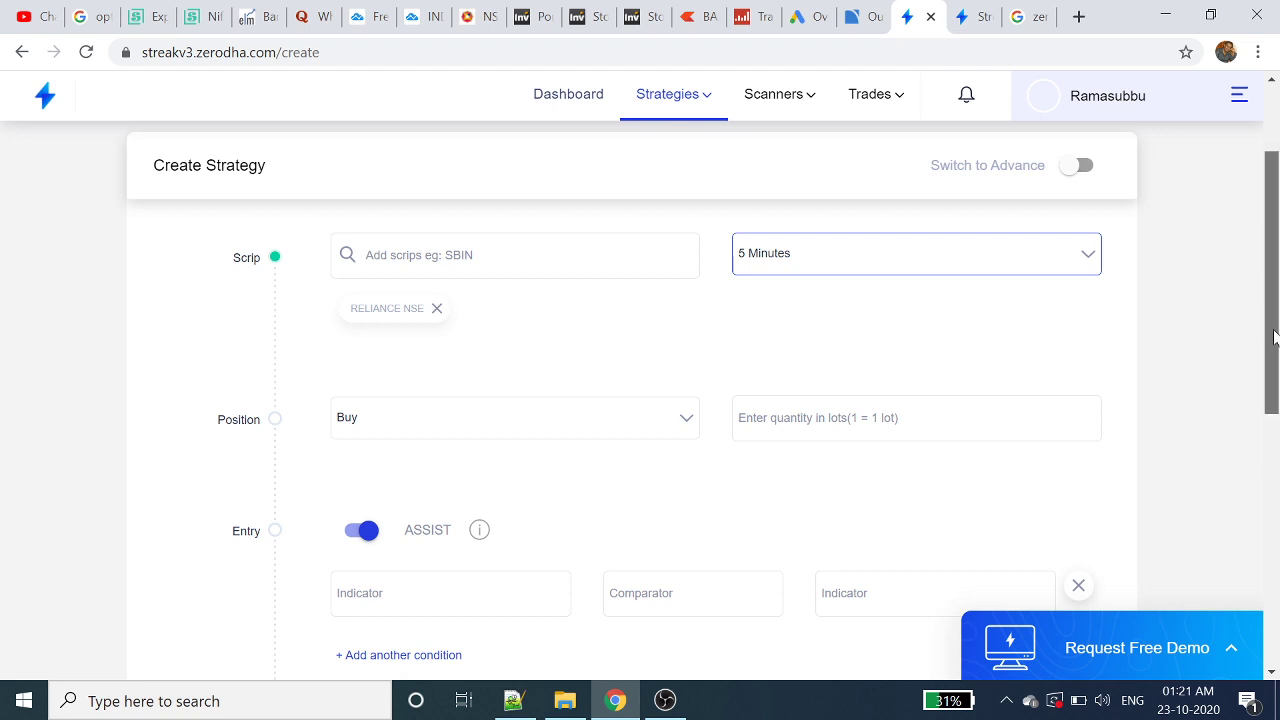
pyautogui.moveTo(1274, 337); pyautogui.dragTo(1268, 443)
pyautogui.click(916, 412)
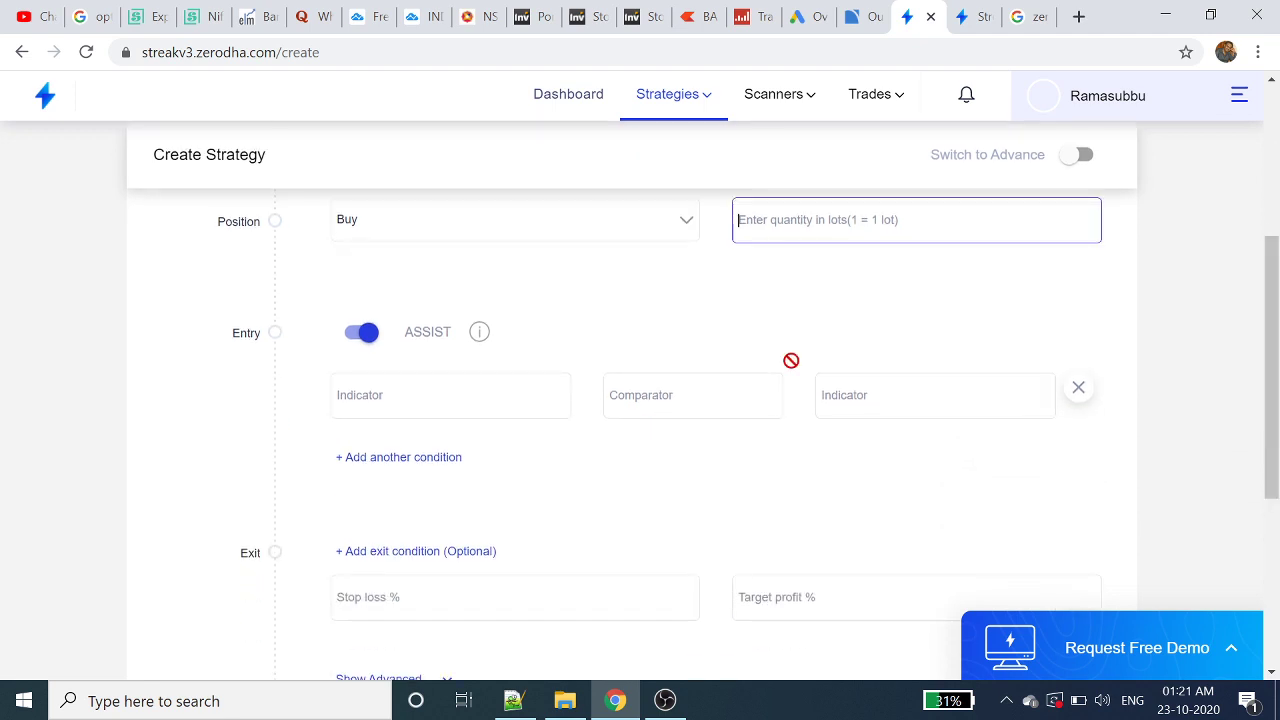
# Set the entry condition to supertrend(7,3) crosses below close.
pyautogui.click(450, 395)
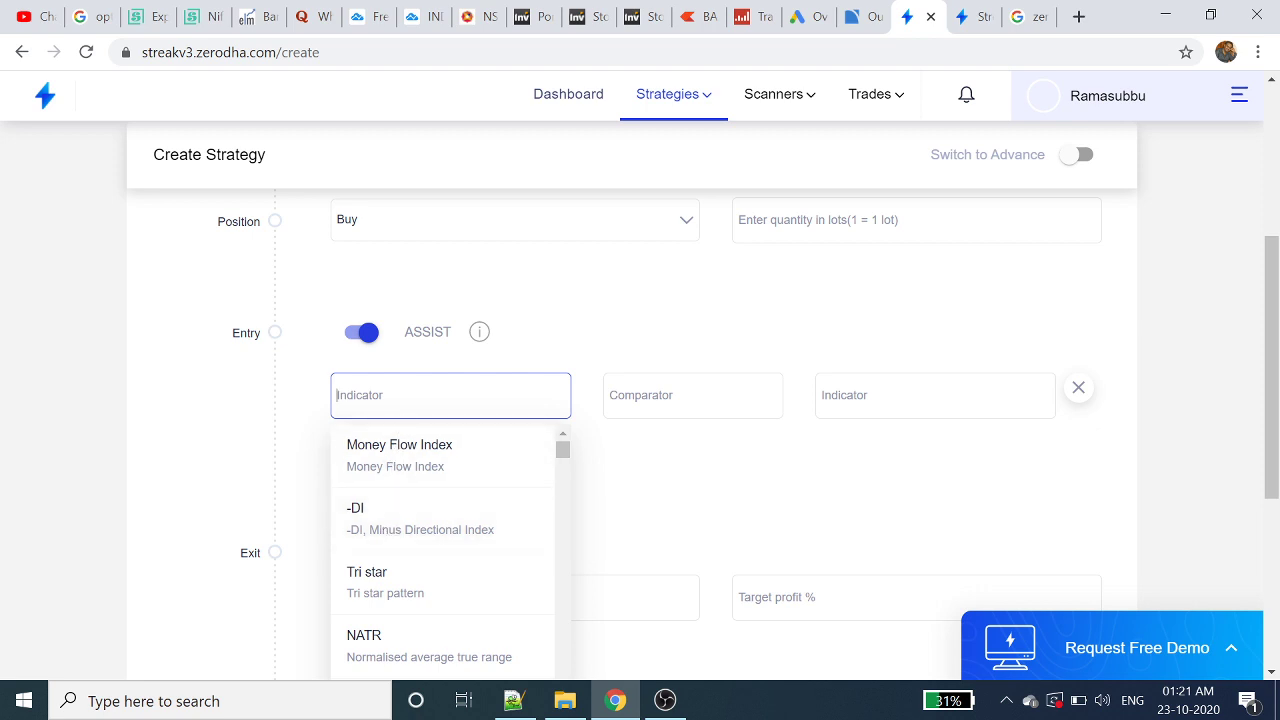
pyautogui.write('su')
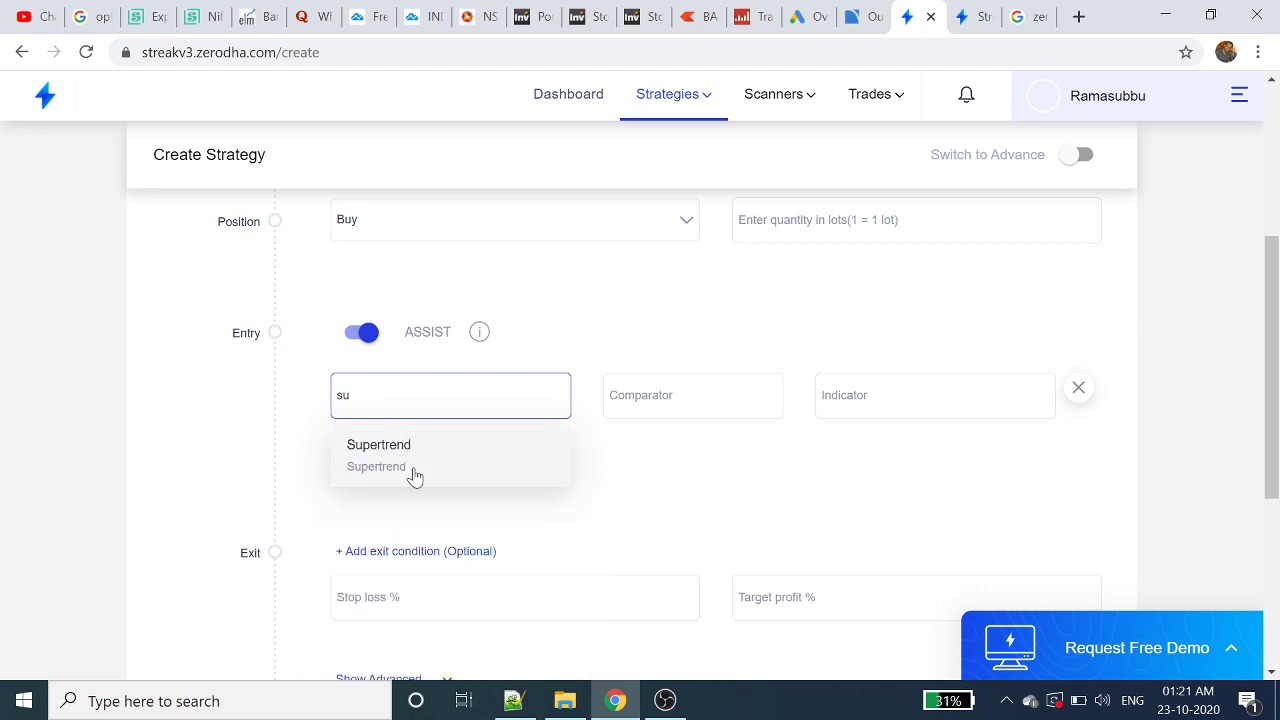
pyautogui.click(414, 462)
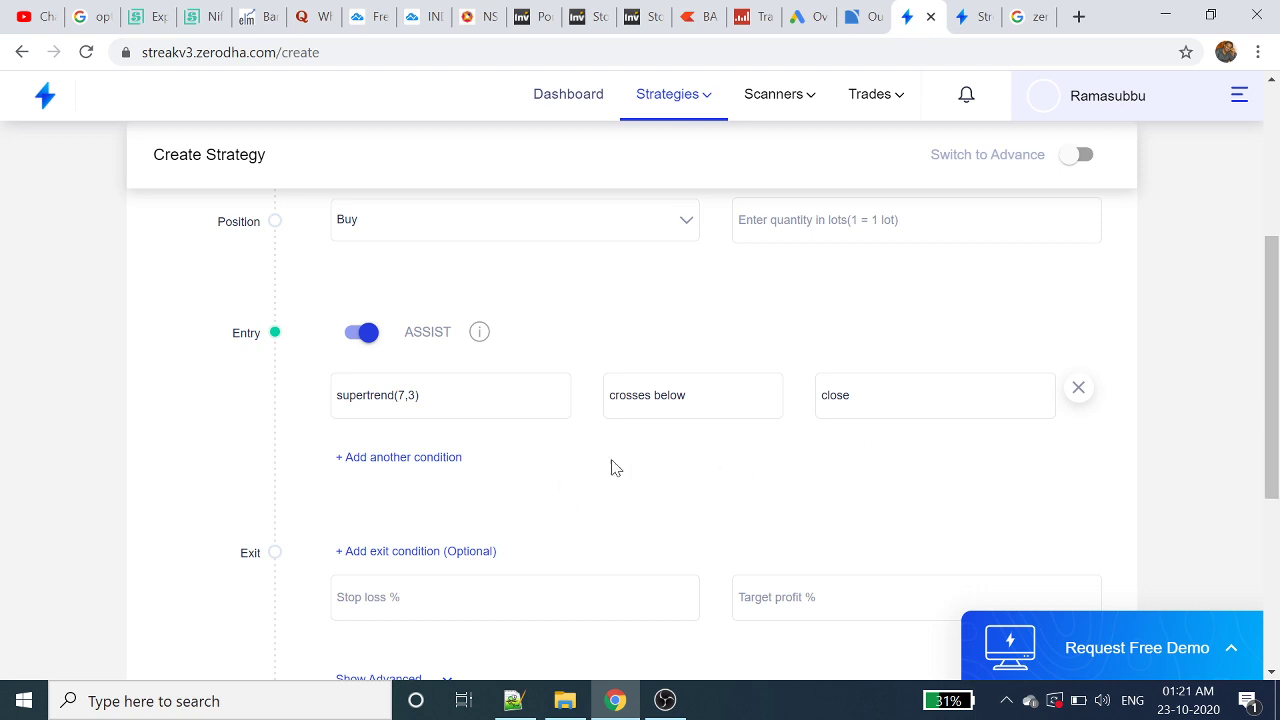
pyautogui.moveTo(1272, 412); pyautogui.dragTo(1272, 497)
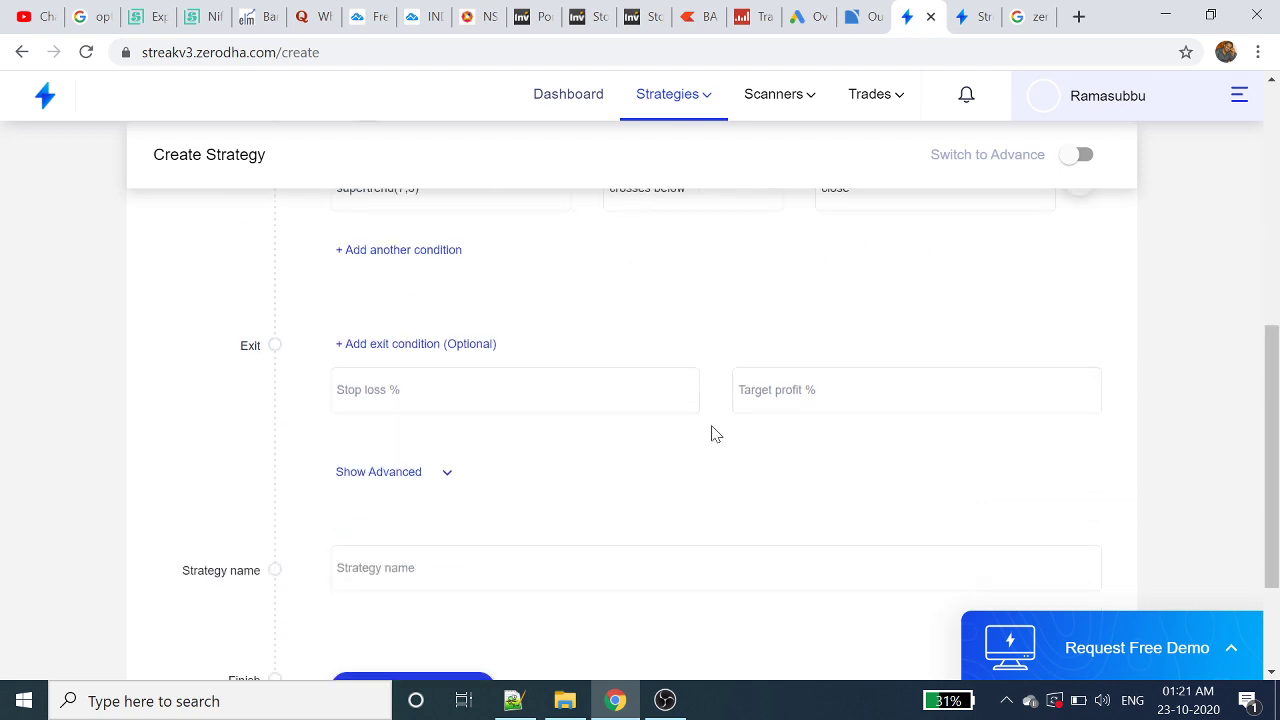
# Set the exit stop loss to 2% and target profit to 3%.
pyautogui.press('Tab')
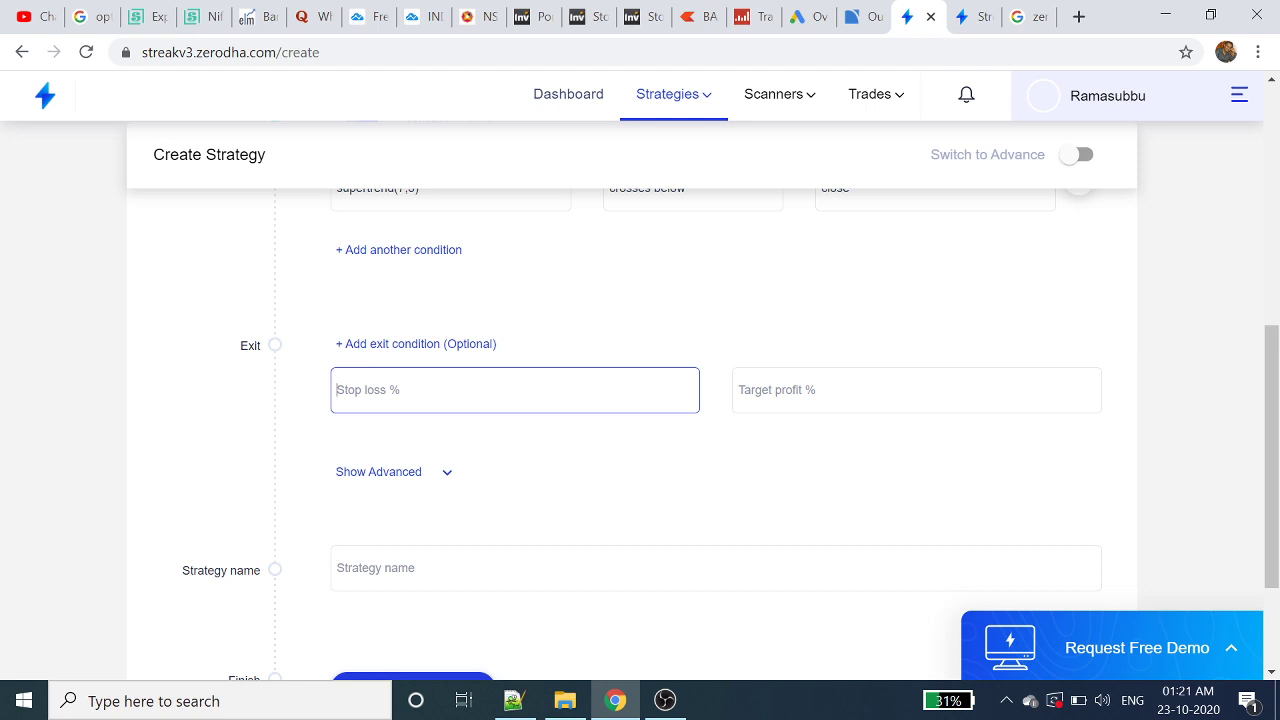
pyautogui.write('2')
pyautogui.press('Tab')
pyautogui.write('3')
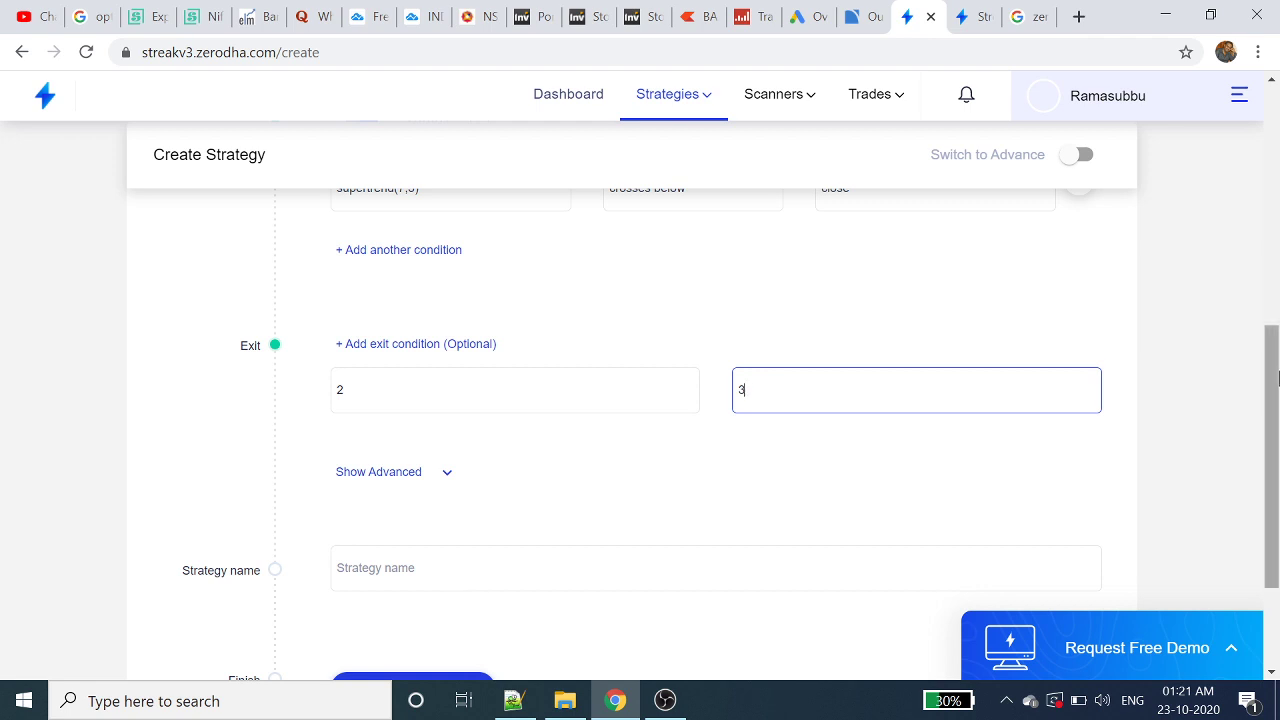
pyautogui.click(1262, 405)
# Add HDFCBANK NSE and INFY NSE as extra scrips alongside RELIANCE.
pyautogui.hotkey('ctrl', 'a')
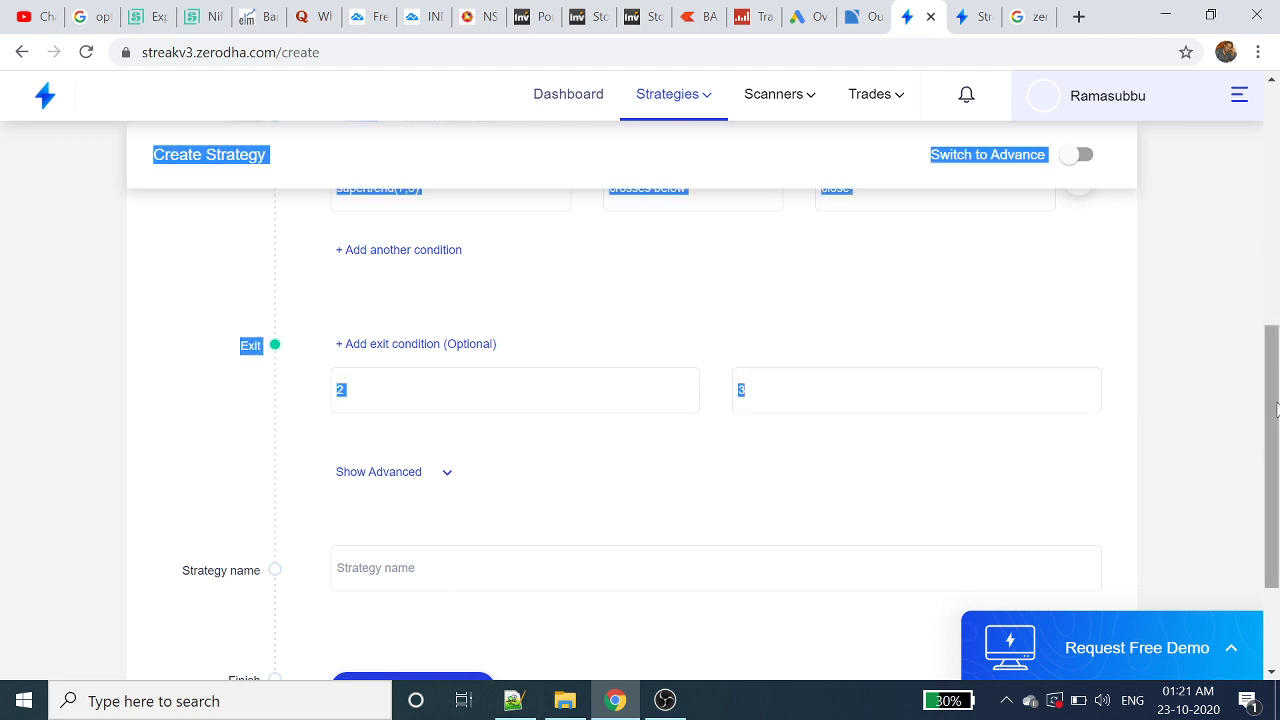
pyautogui.moveTo(1275, 408); pyautogui.dragTo(1209, 234)
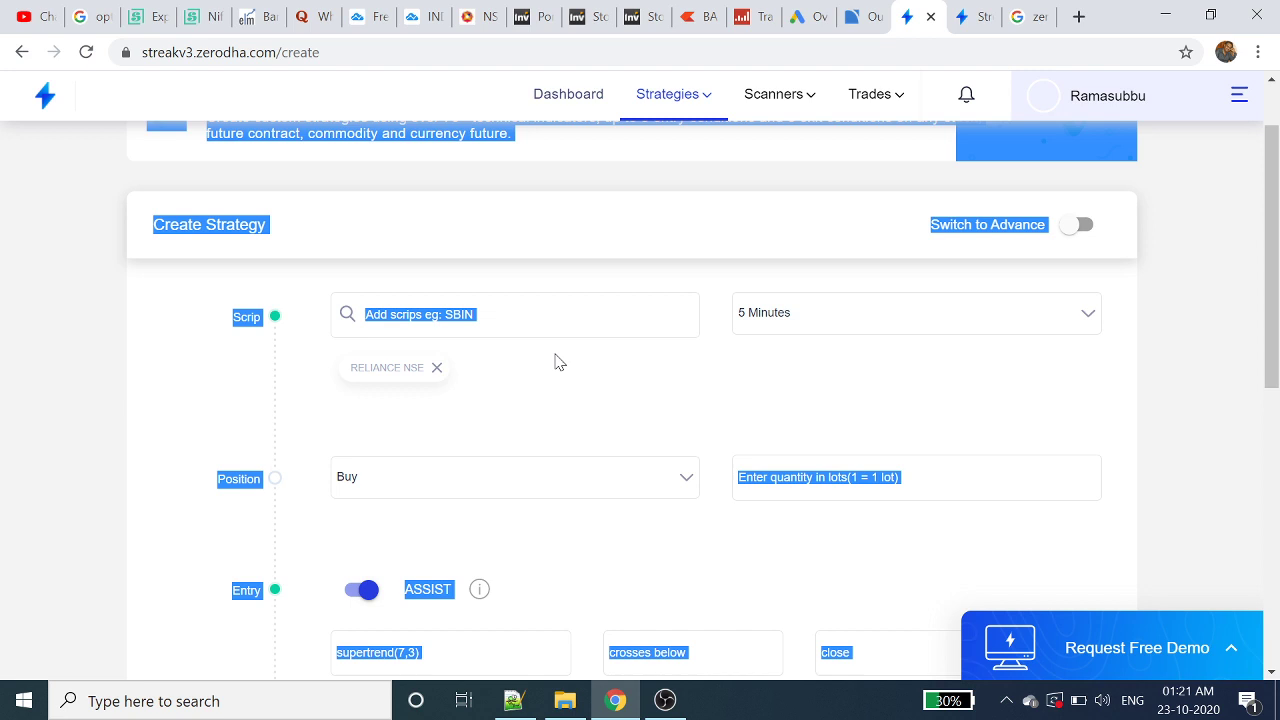
pyautogui.click(420, 314)
pyautogui.click(441, 374)
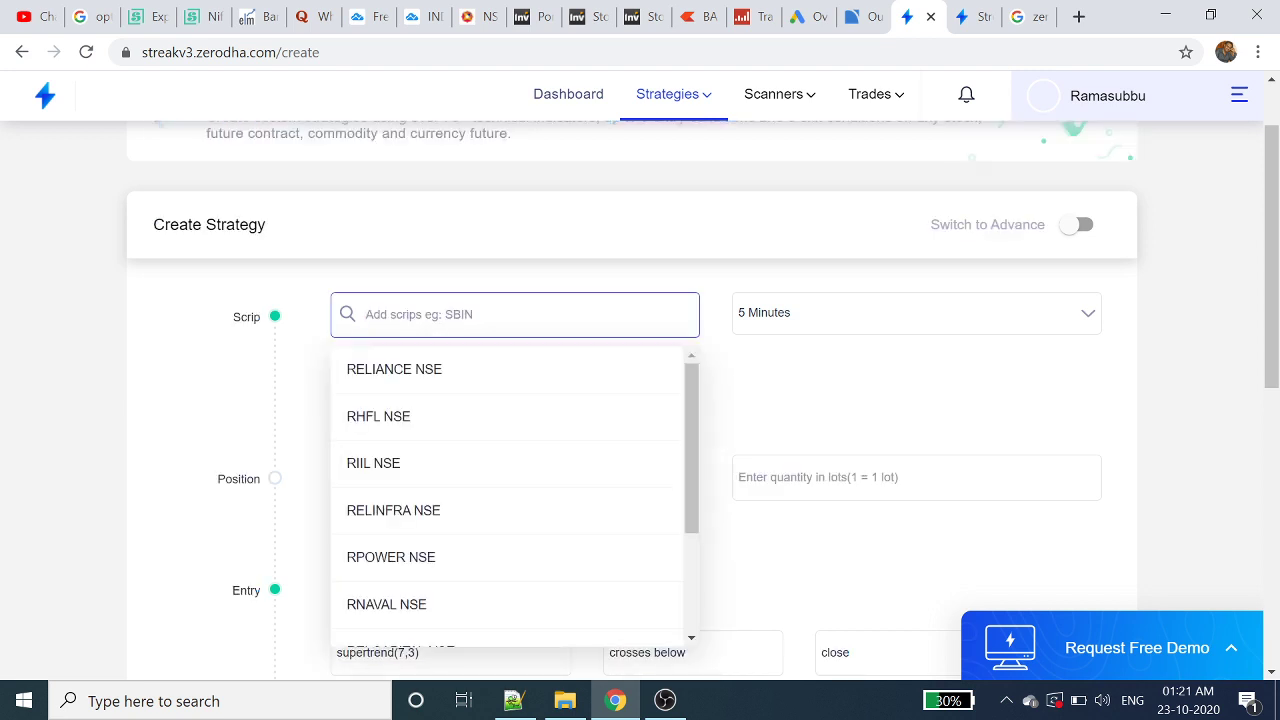
pyautogui.write('h')
pyautogui.write('sf')
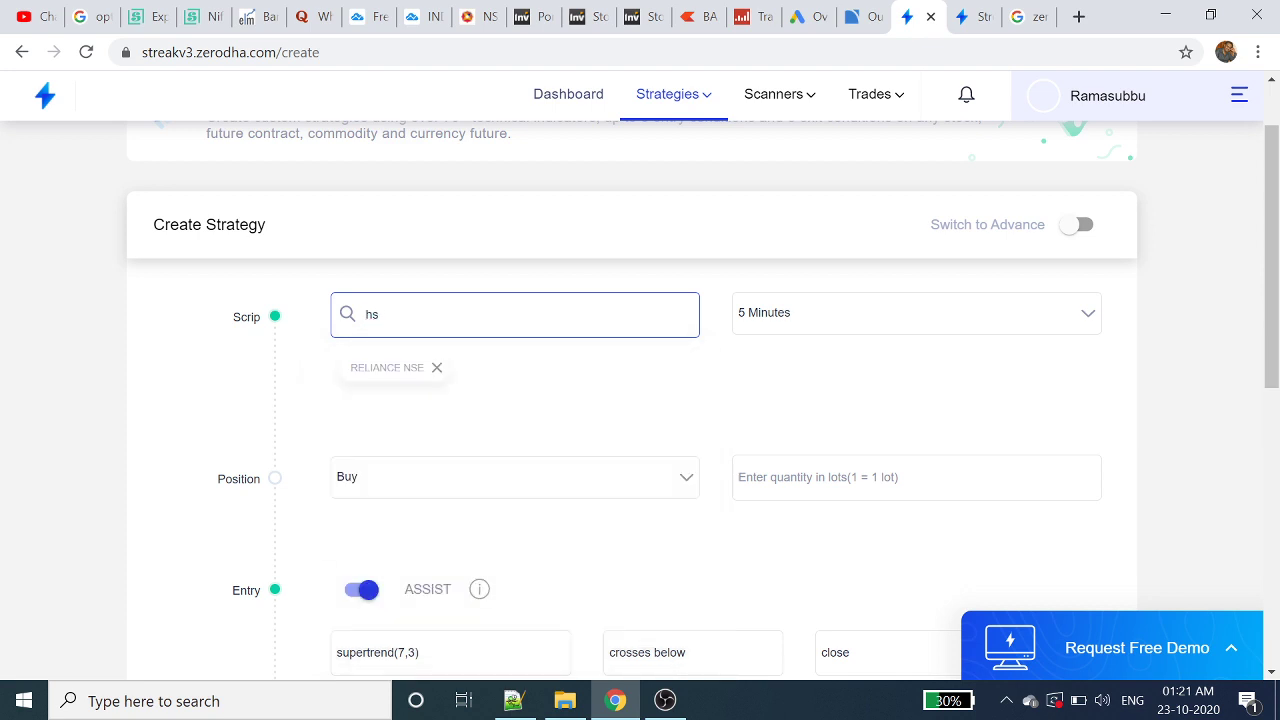
pyautogui.press('BackSpace')
pyautogui.write('d')
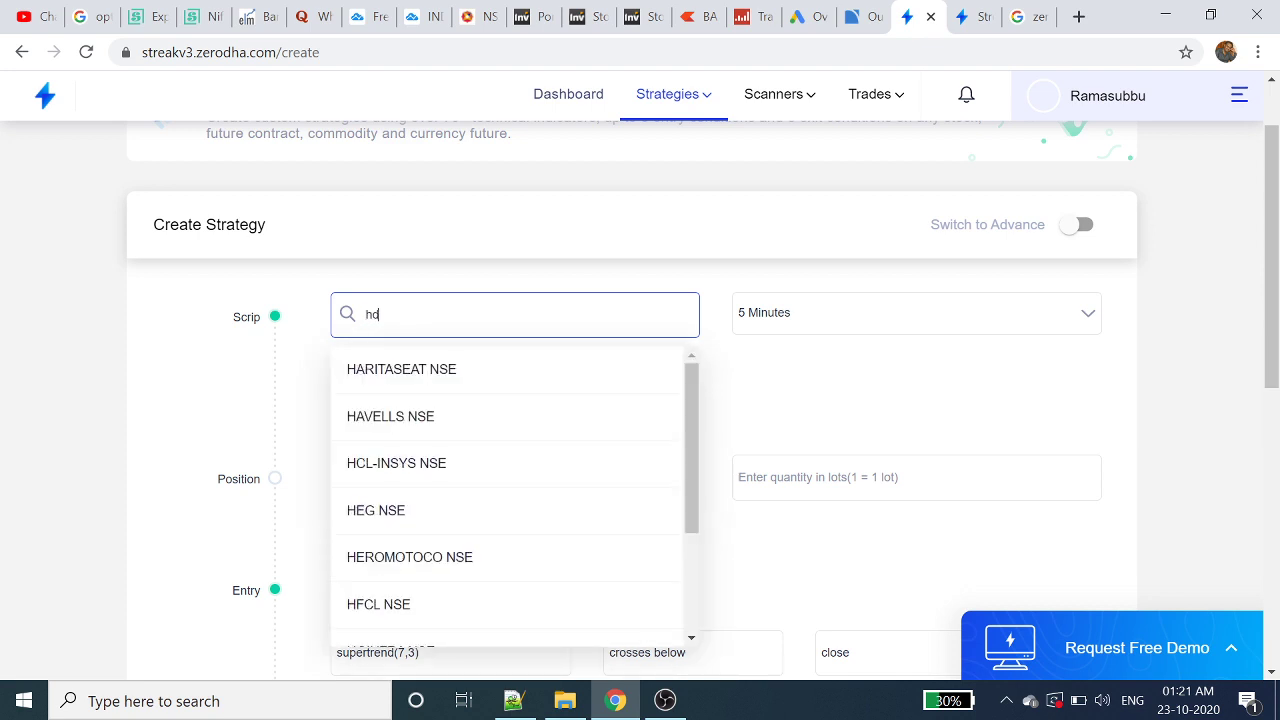
pyautogui.write('fc')
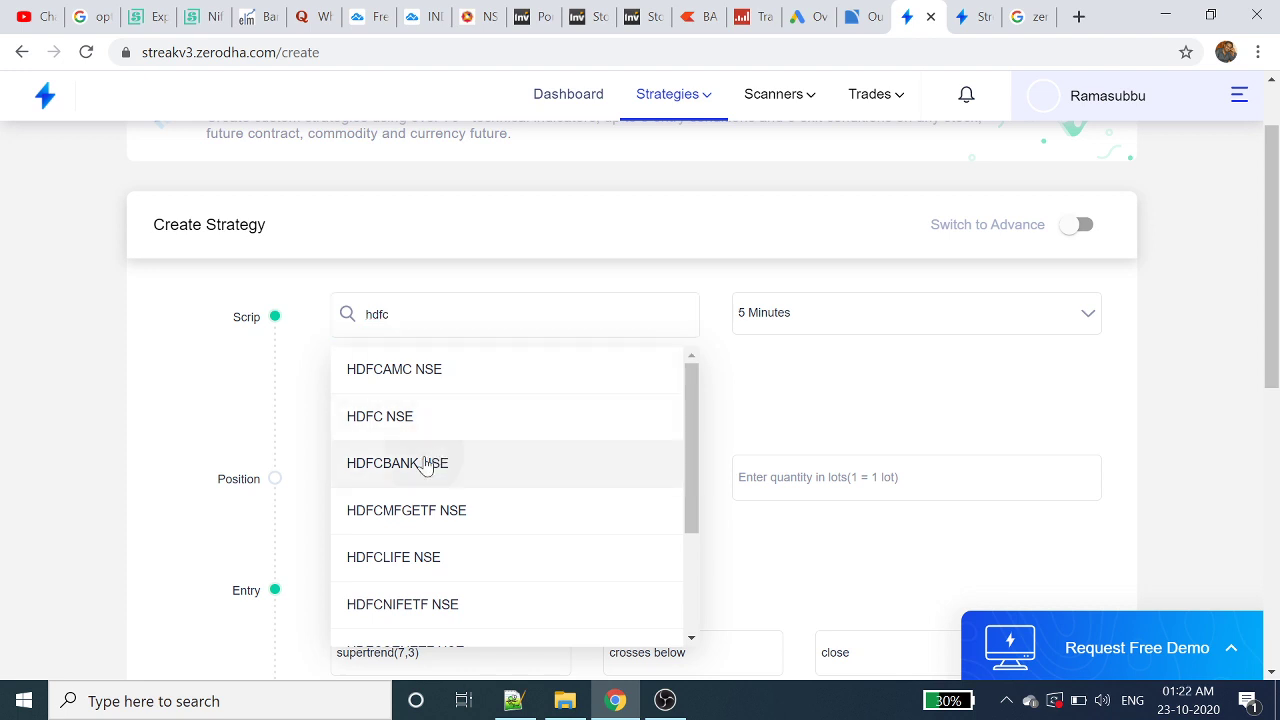
pyautogui.click(423, 463)
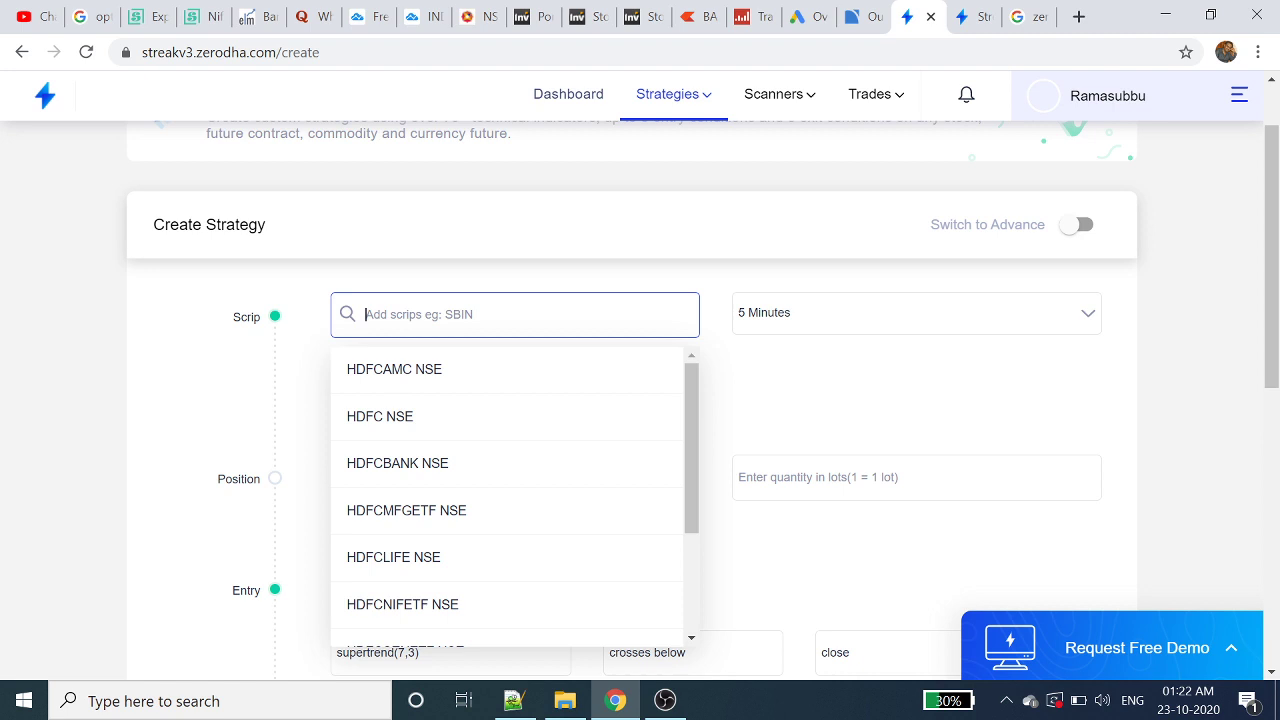
pyautogui.write('in')
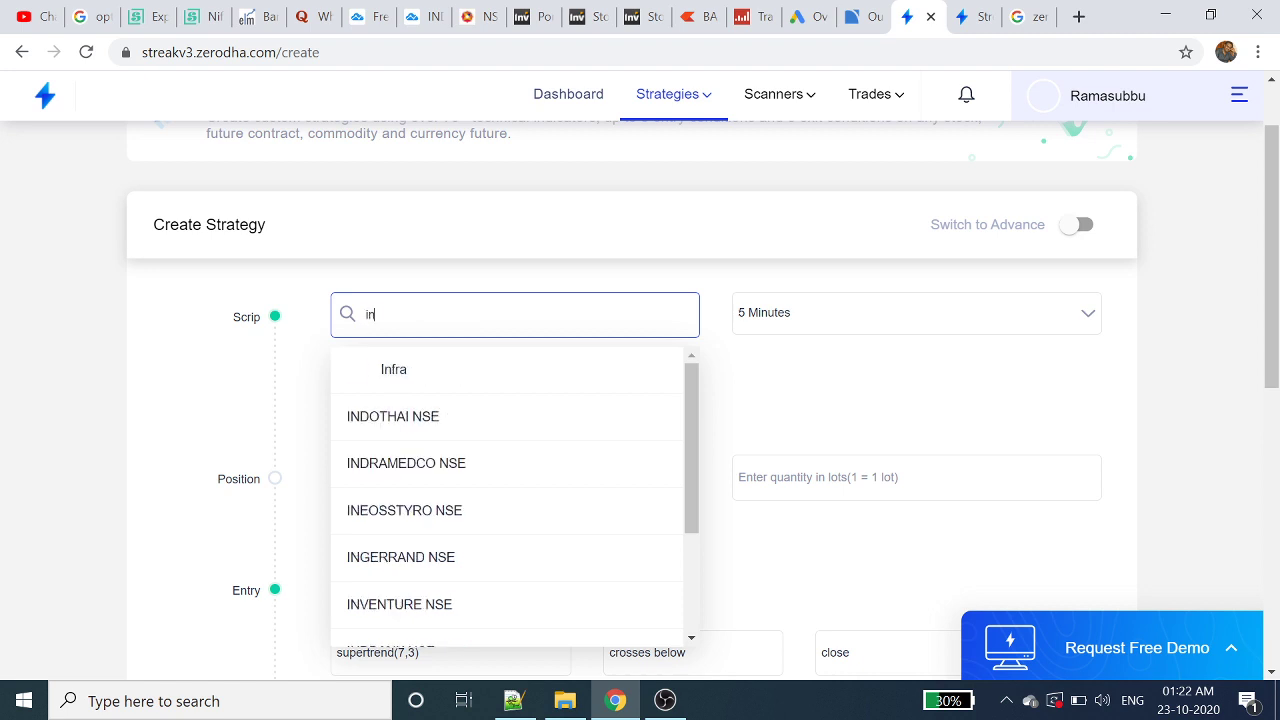
pyautogui.write('fy')
pyautogui.click(404, 378)
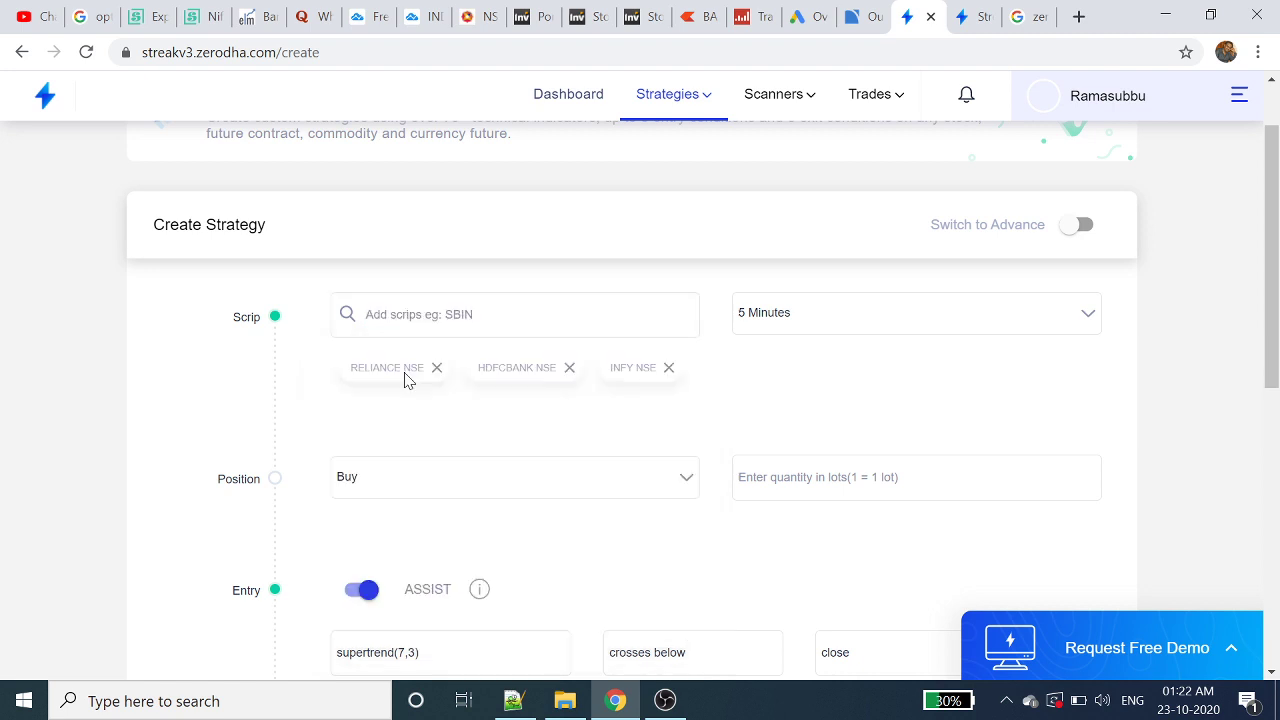
pyautogui.moveTo(1274, 276); pyautogui.dragTo(1258, 540)
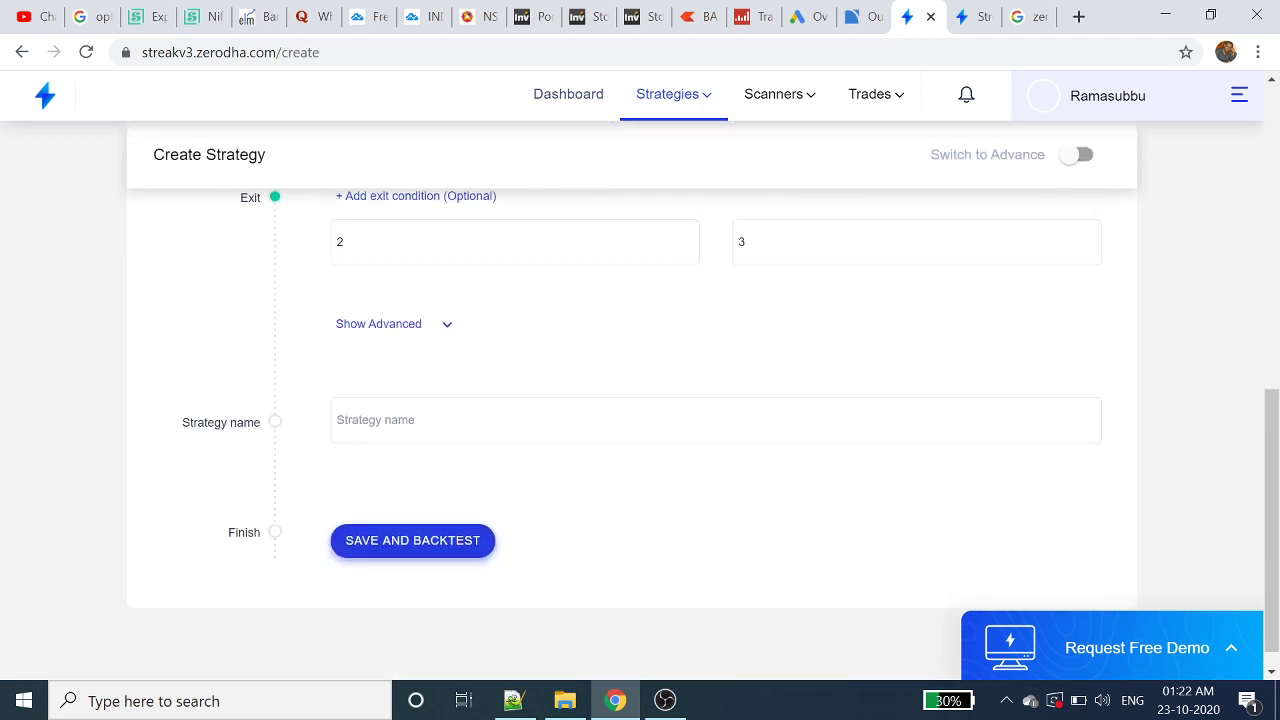
# Name the strategy 'Intraday Large Buy'.
pyautogui.click(500, 420)
pyautogui.write('Intra')
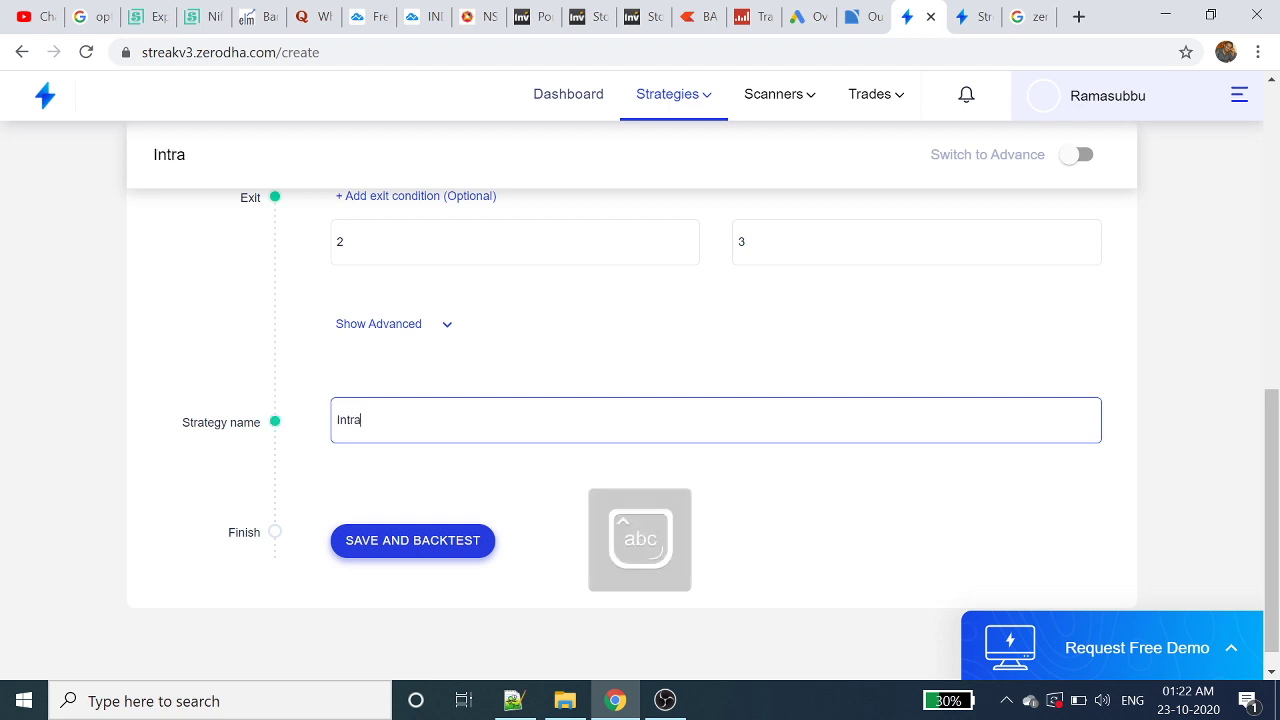
pyautogui.write('day La')
pyautogui.write('ge B')
pyautogui.press('capslock')
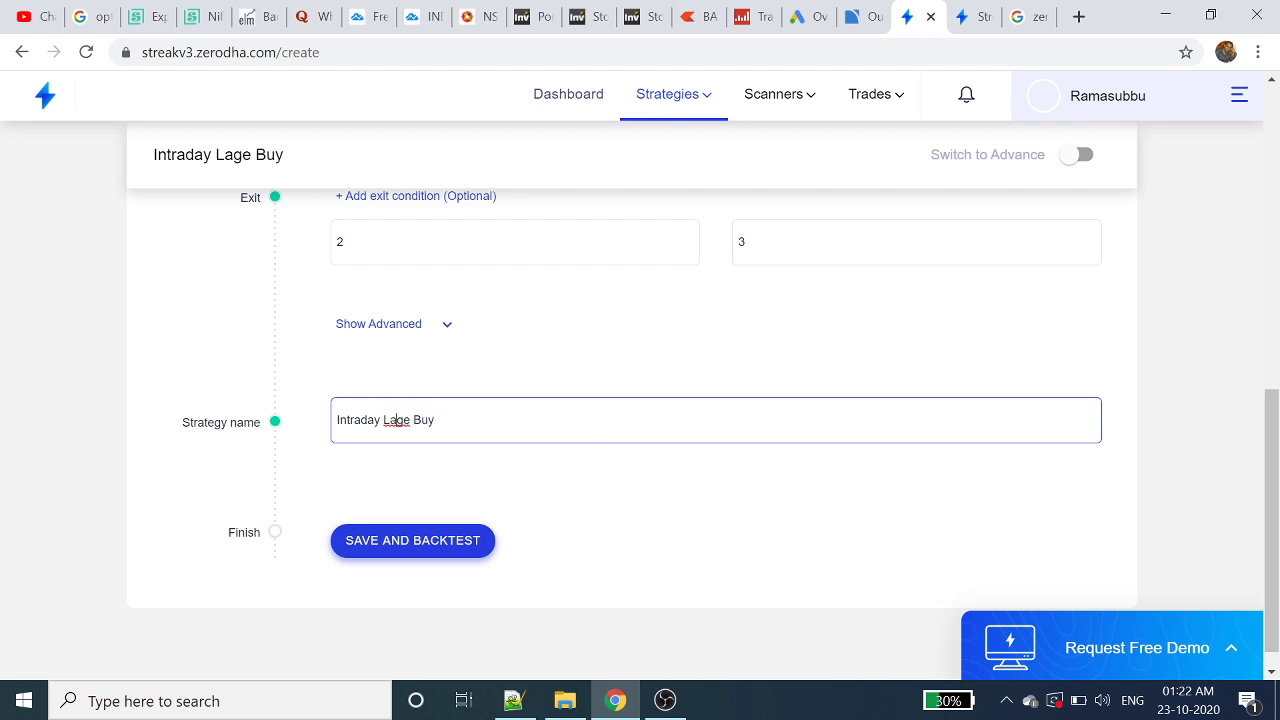
pyautogui.write('r')
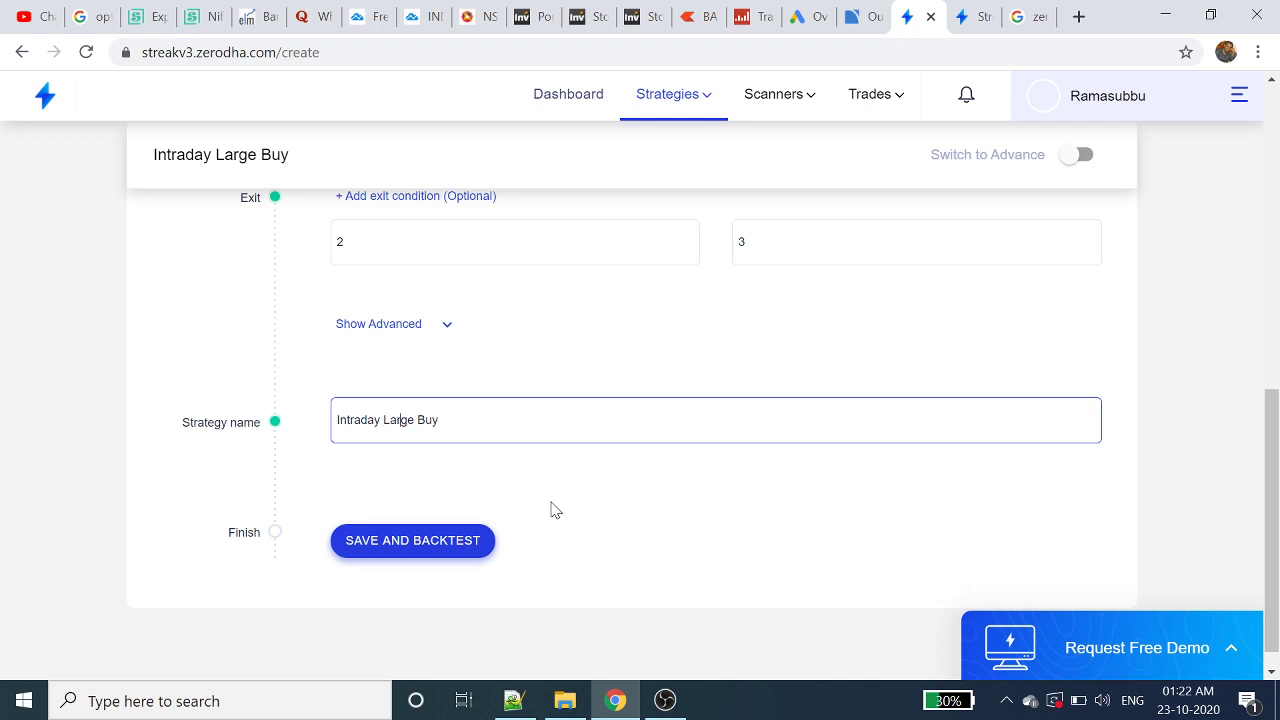
# Try Save and Backtest, then enter a quantity of 1000 lots to clear the error.
pyautogui.click(431, 543)
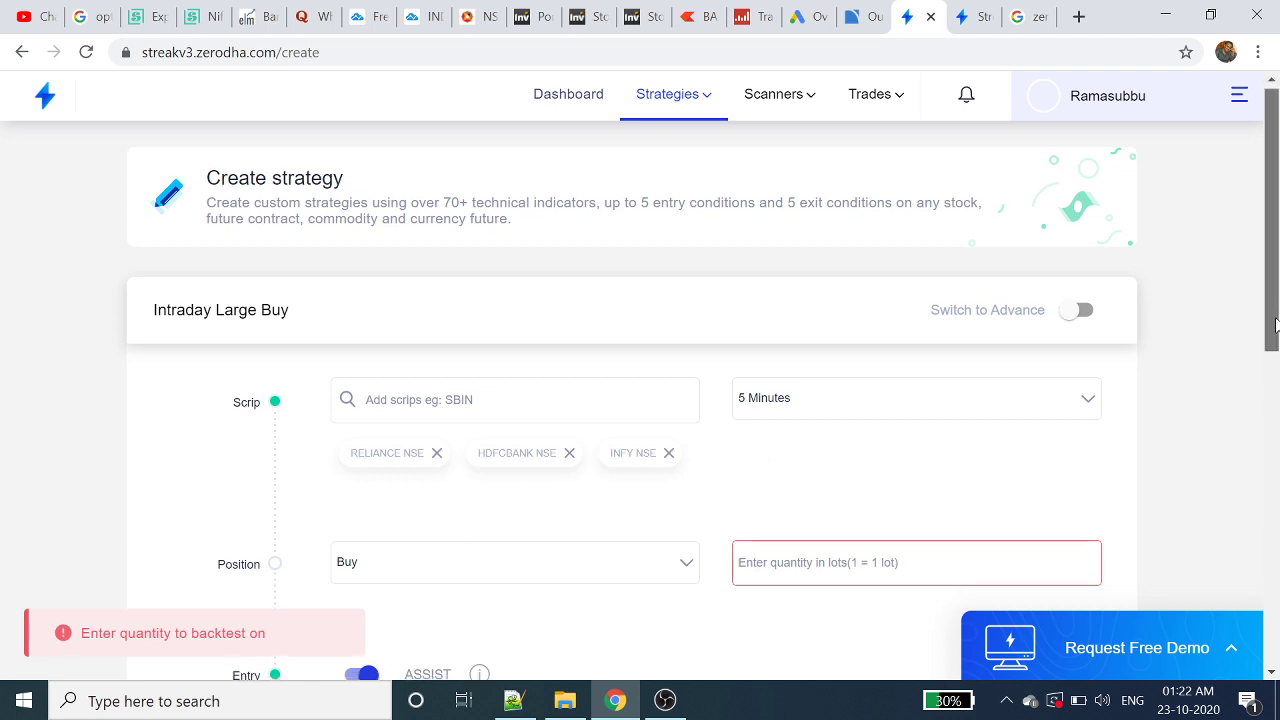
pyautogui.moveTo(1277, 318); pyautogui.dragTo(1277, 396)
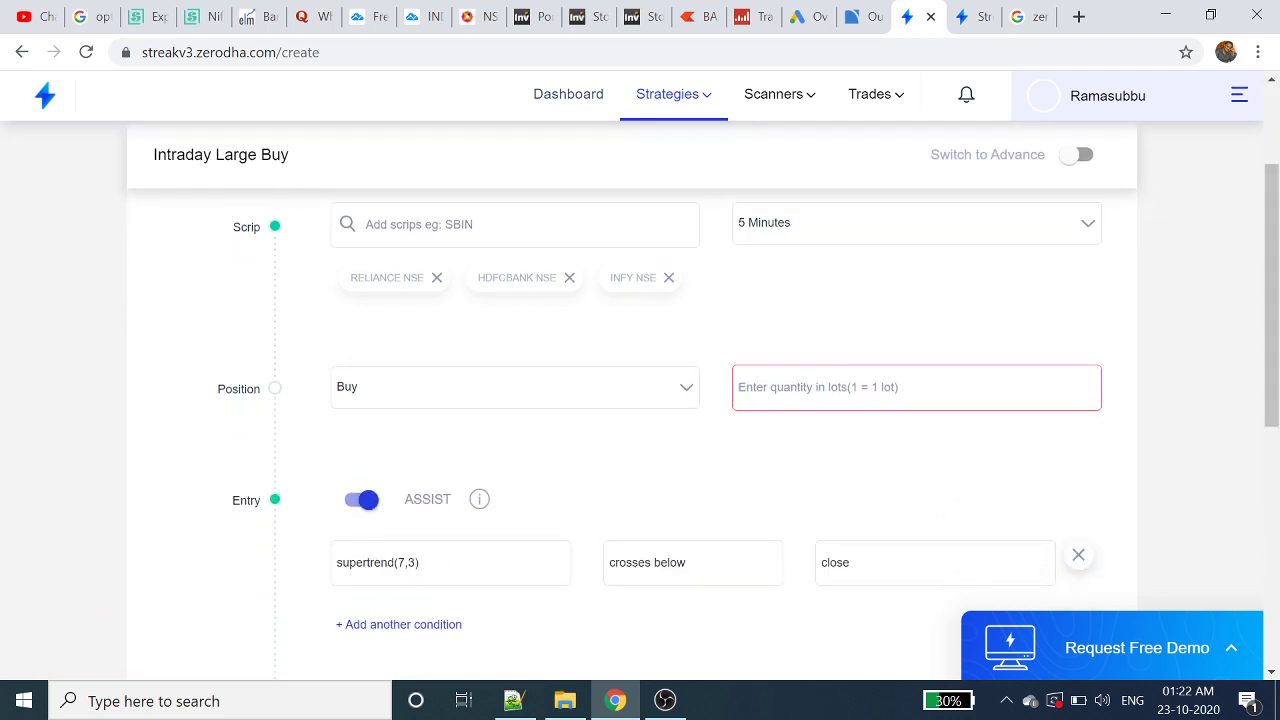
pyautogui.write('1000')
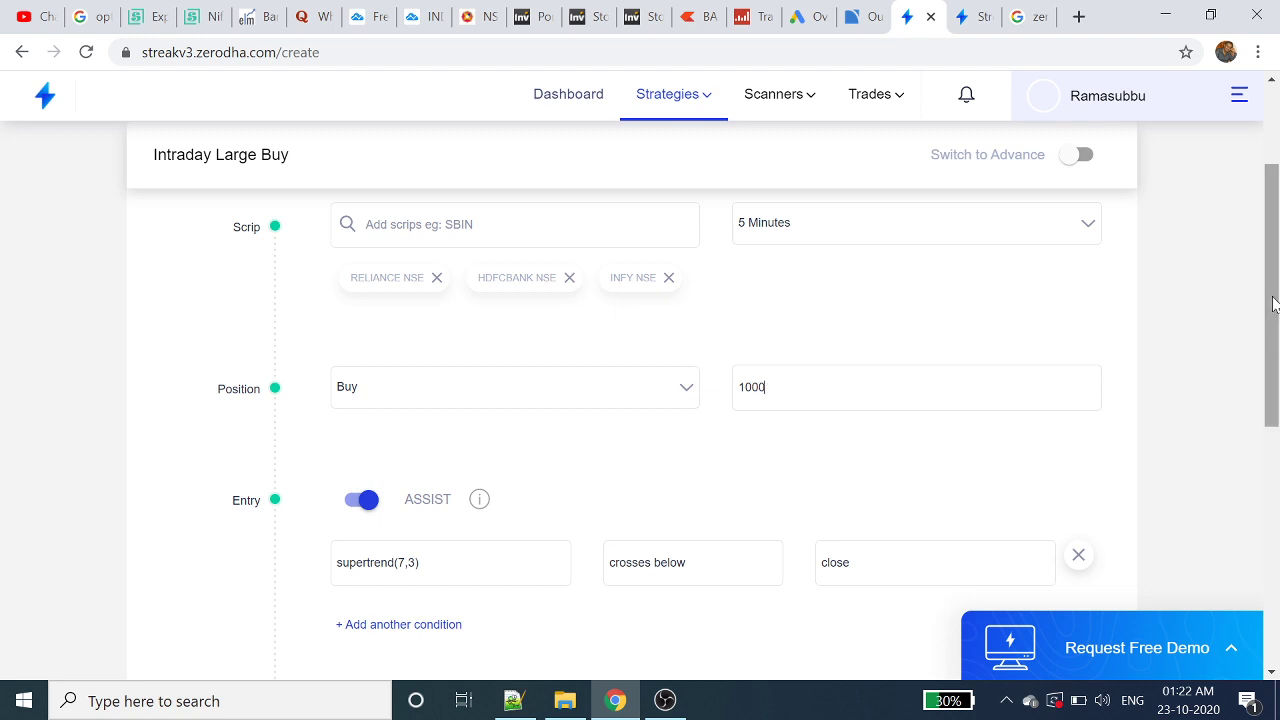
pyautogui.moveTo(1275, 304); pyautogui.dragTo(1229, 543)
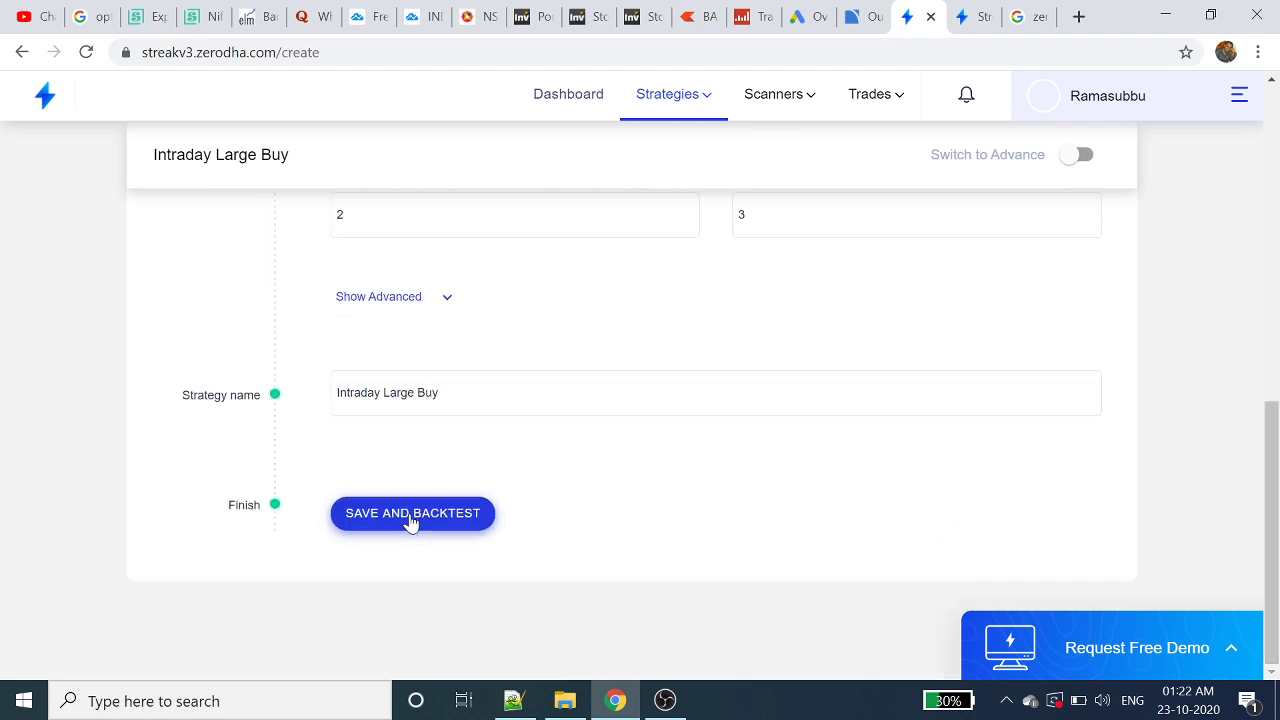
# Save Intraday Large Buy and review its backtest losses on RELIANCE, HDFCBANK and INFY.
pyautogui.click(409, 521)
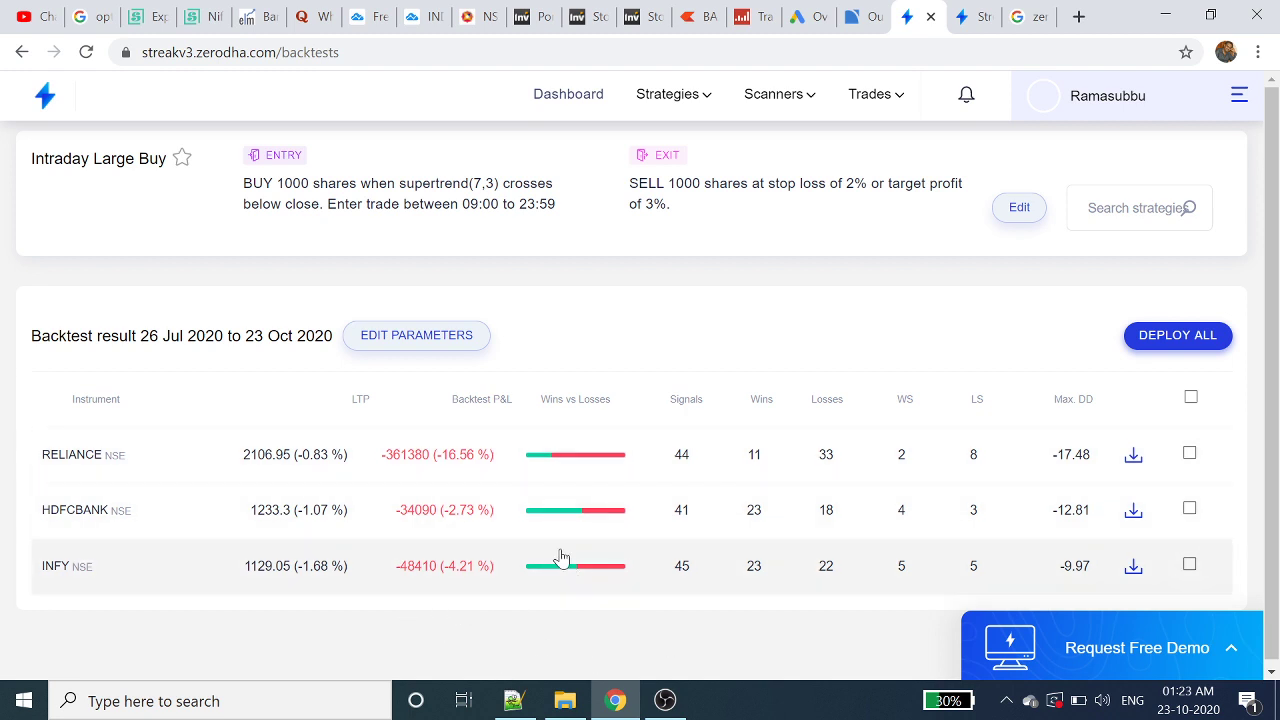
pyautogui.moveTo(1270, 492); pyautogui.dragTo(1270, 490)
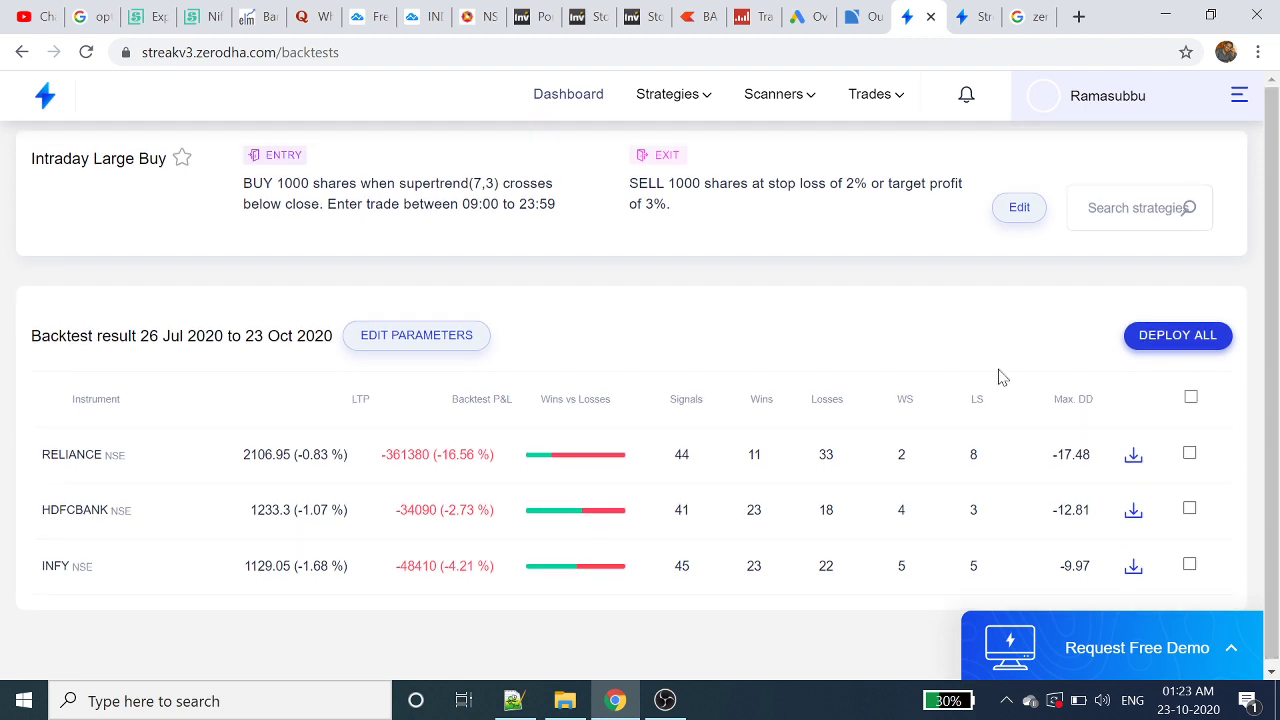
# Lower the stop loss from 2% to 1% and rerun the Intraday Large Buy backtest.
pyautogui.click(421, 345)
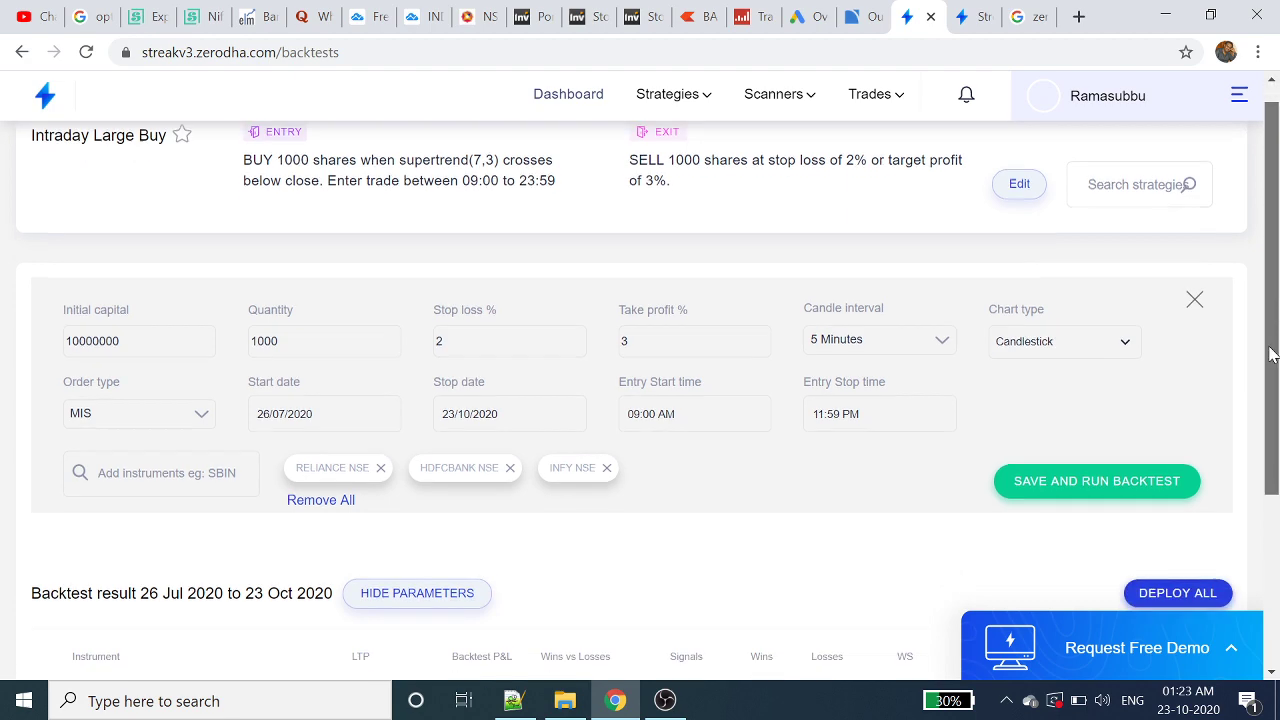
pyautogui.moveTo(1275, 335); pyautogui.dragTo(1268, 386)
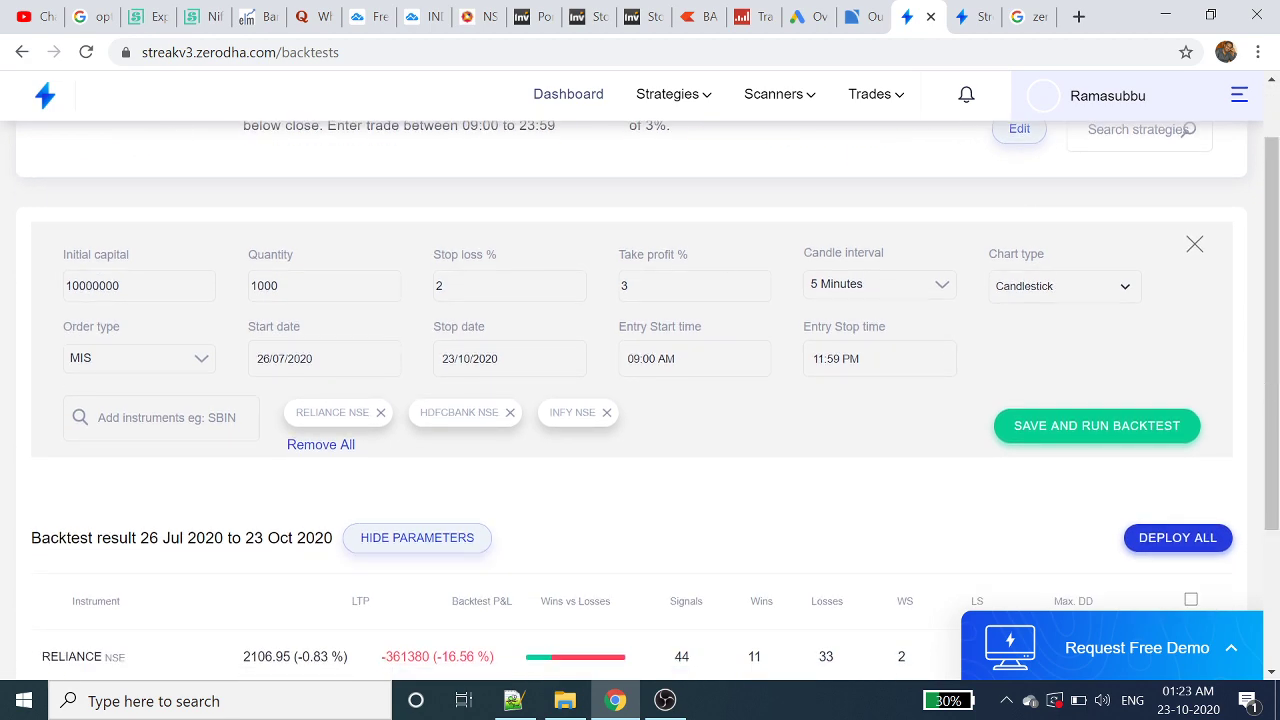
pyautogui.click(460, 286)
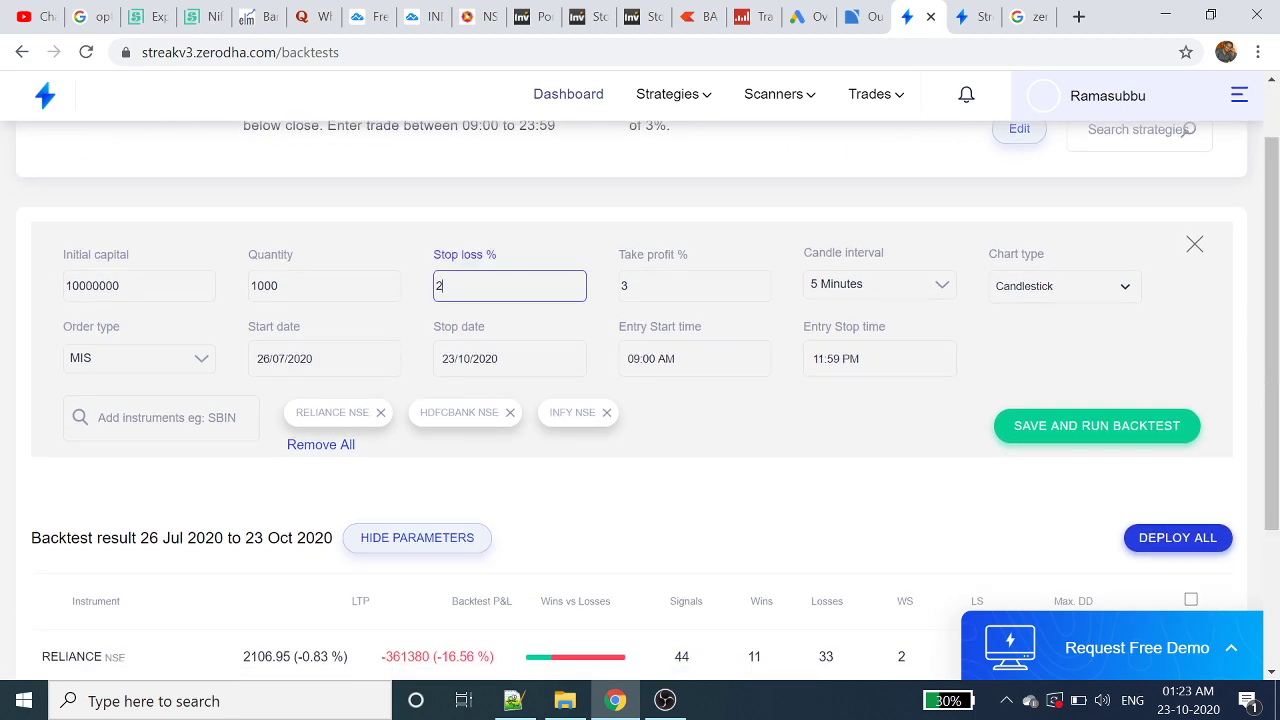
pyautogui.hotkey('shift', 'Tab')
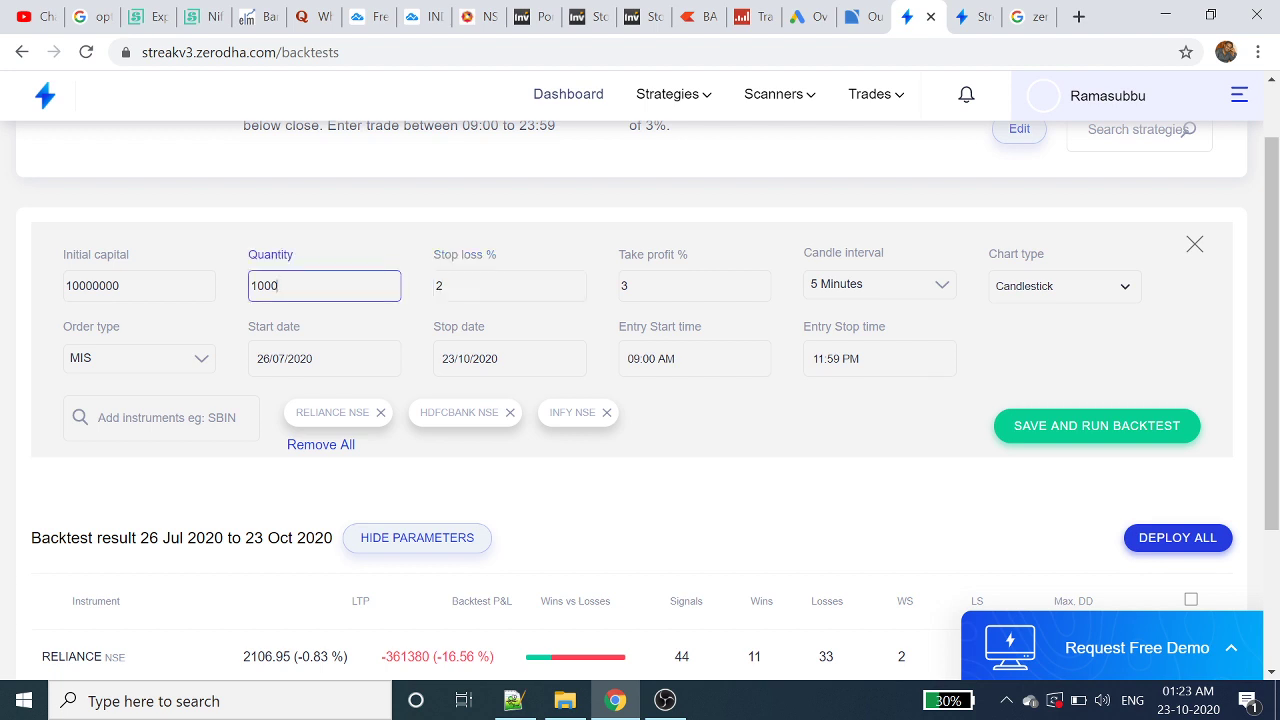
pyautogui.press('Tab')
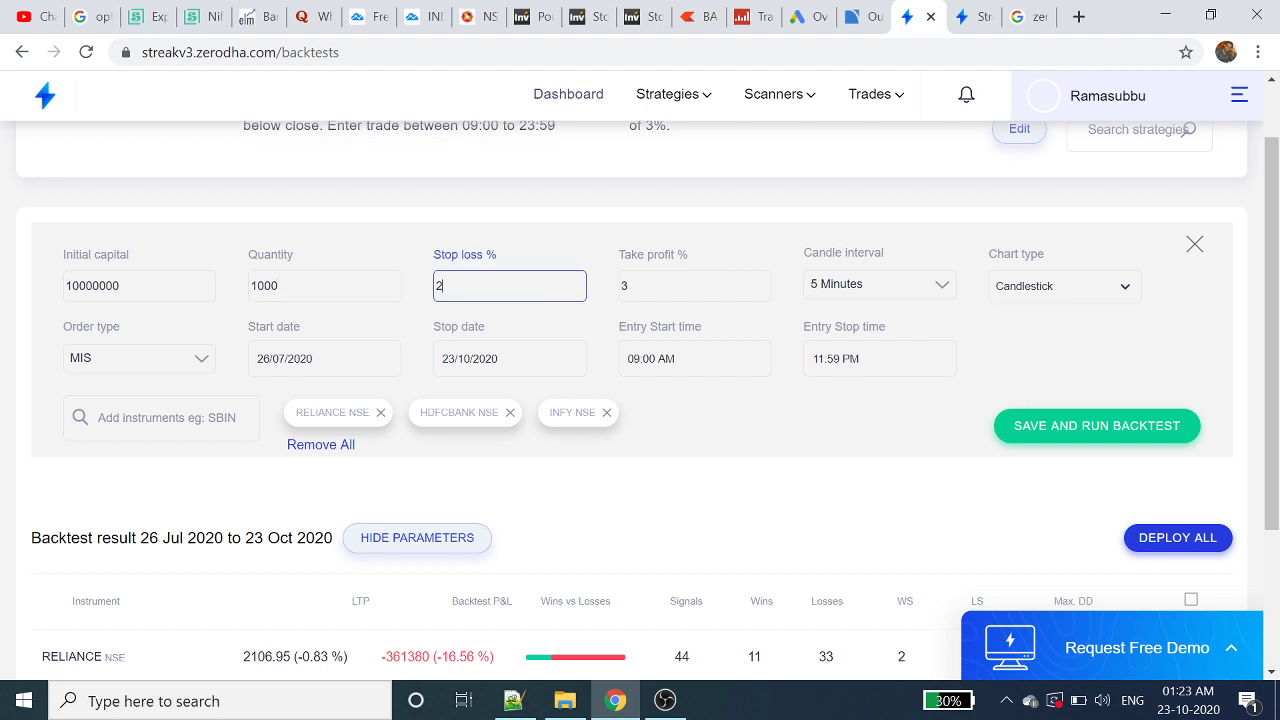
pyautogui.press('BackSpace')
pyautogui.write('1')
pyautogui.click(1040, 432)
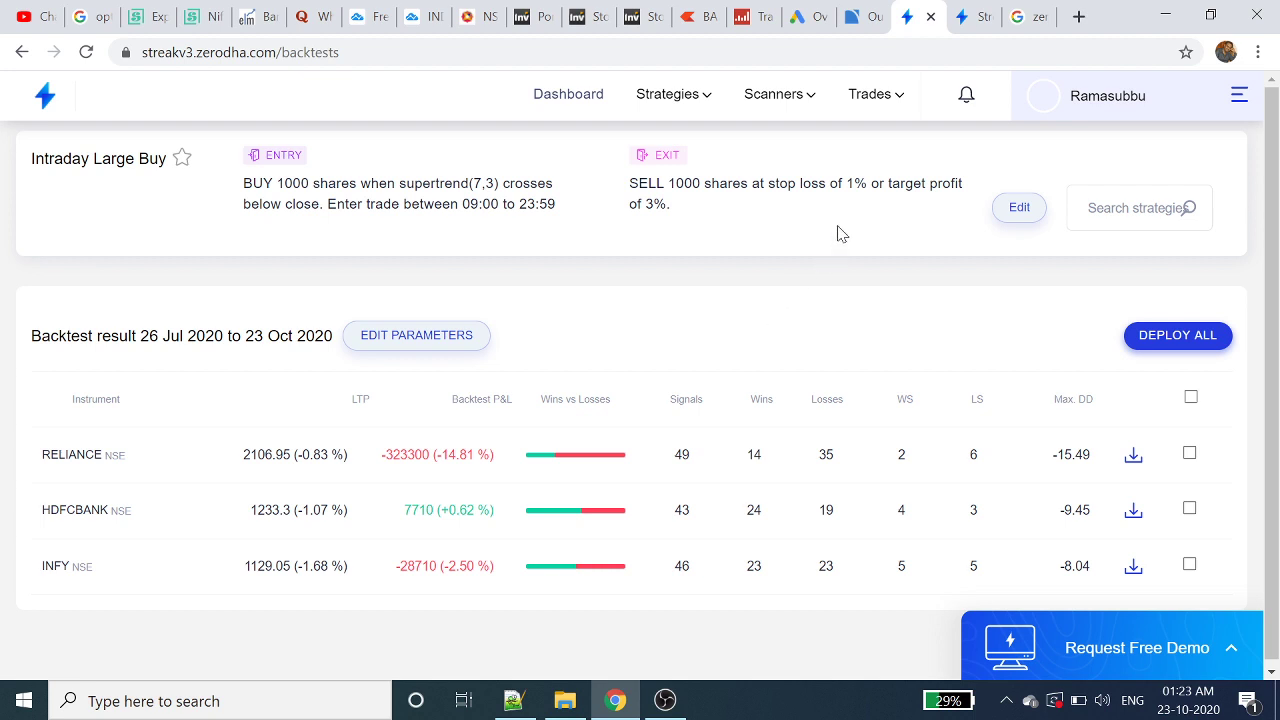
# Browse the Open Orders, Executed Orders, Positions and Holdings trade pages.
pyautogui.click(910, 110)
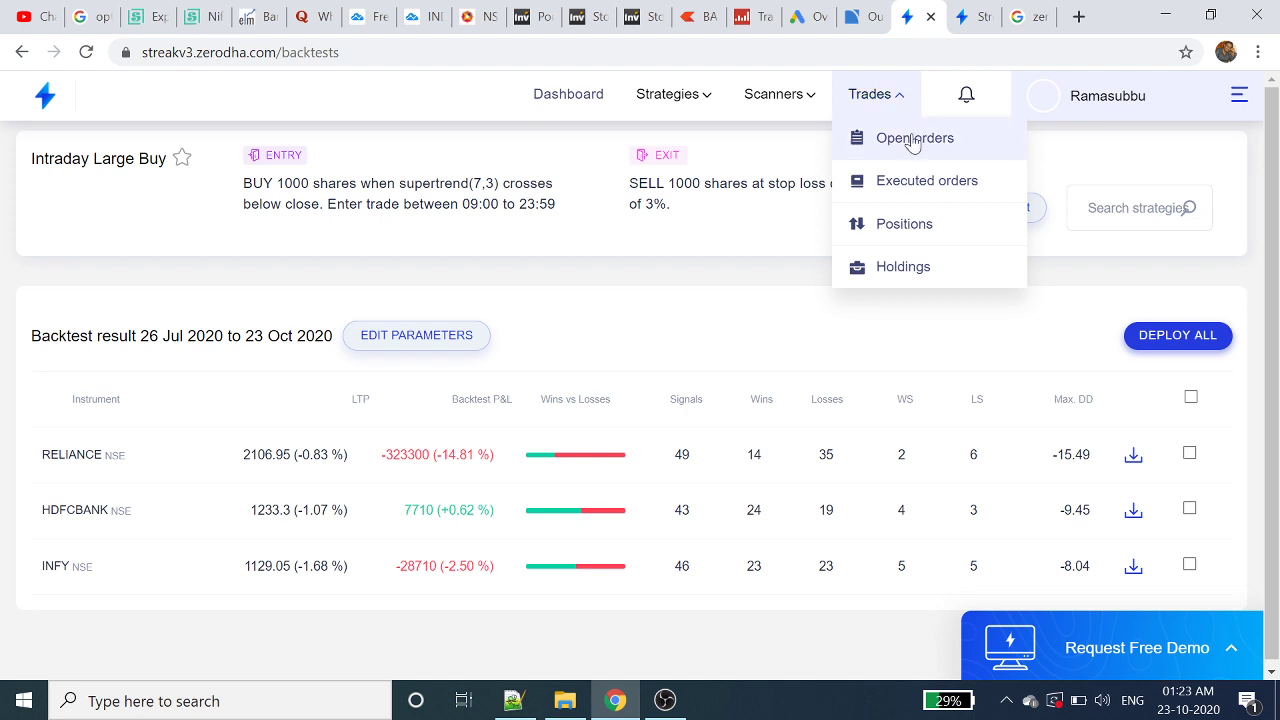
pyautogui.click(910, 146)
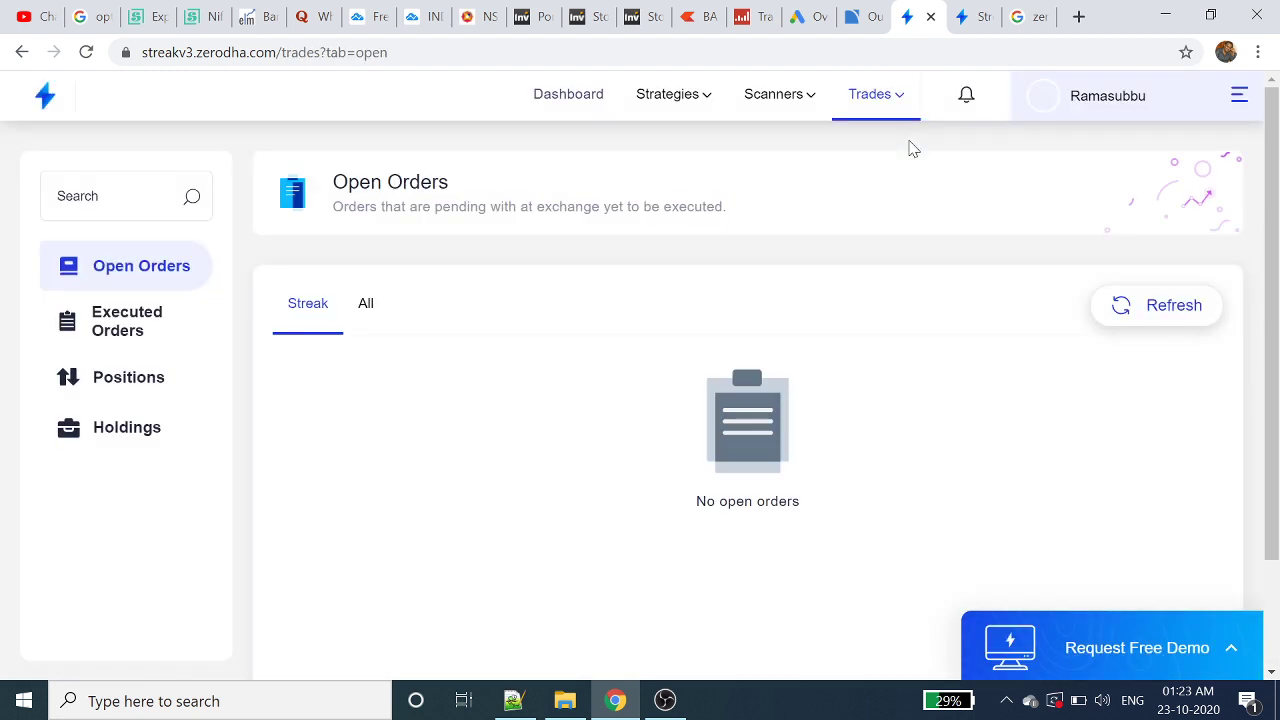
pyautogui.click(149, 330)
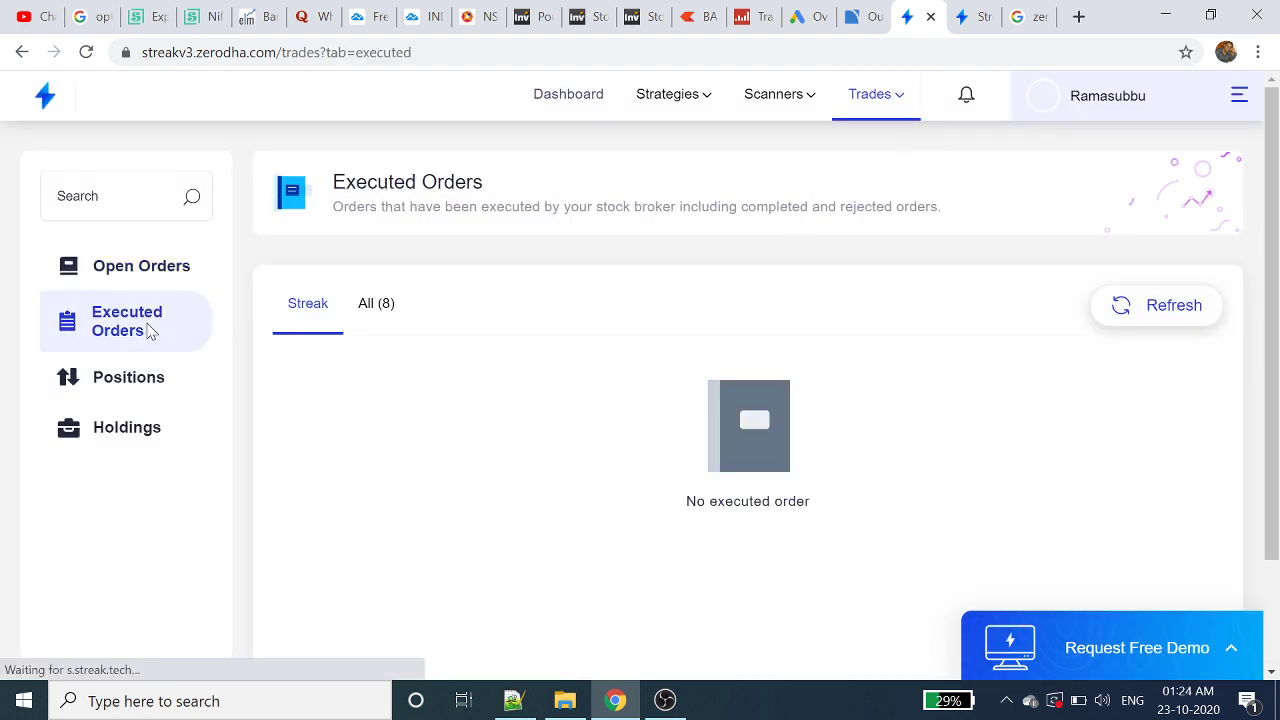
pyautogui.click(145, 380)
pyautogui.click(140, 441)
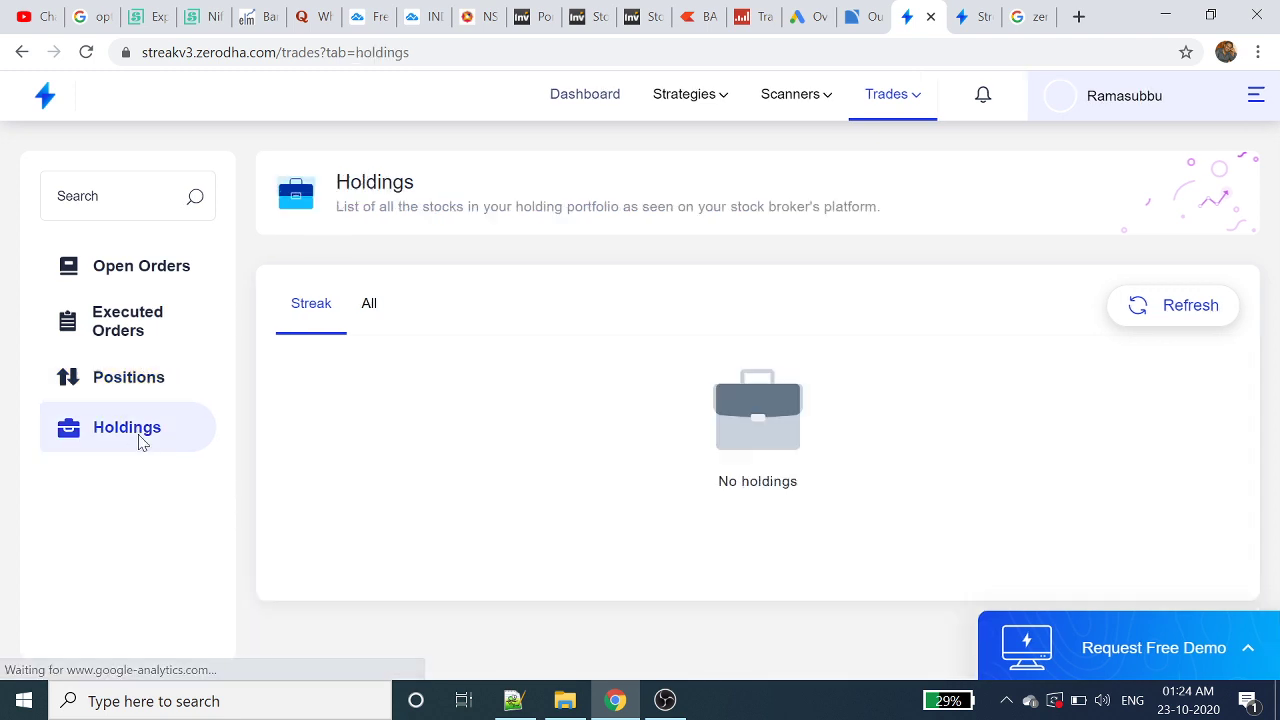
# Show all positions, recheck executed orders, and return to the empty Open Orders page.
pyautogui.click(129, 376)
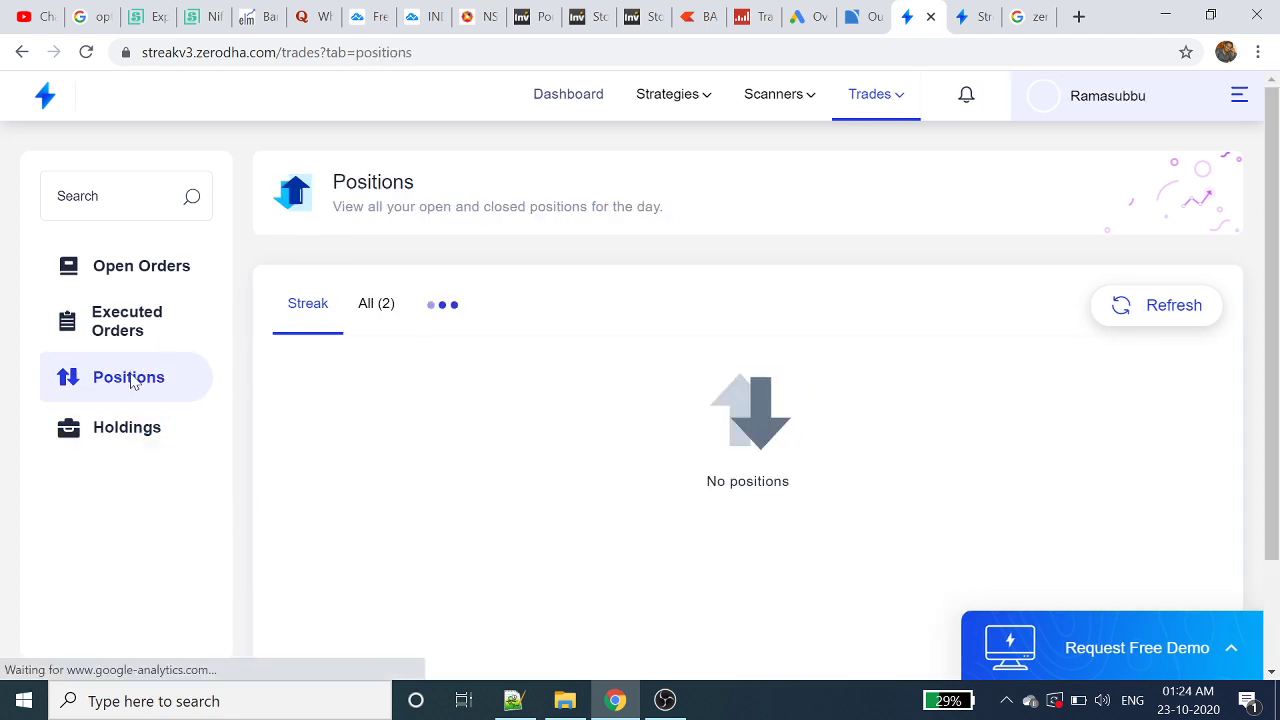
pyautogui.click(388, 305)
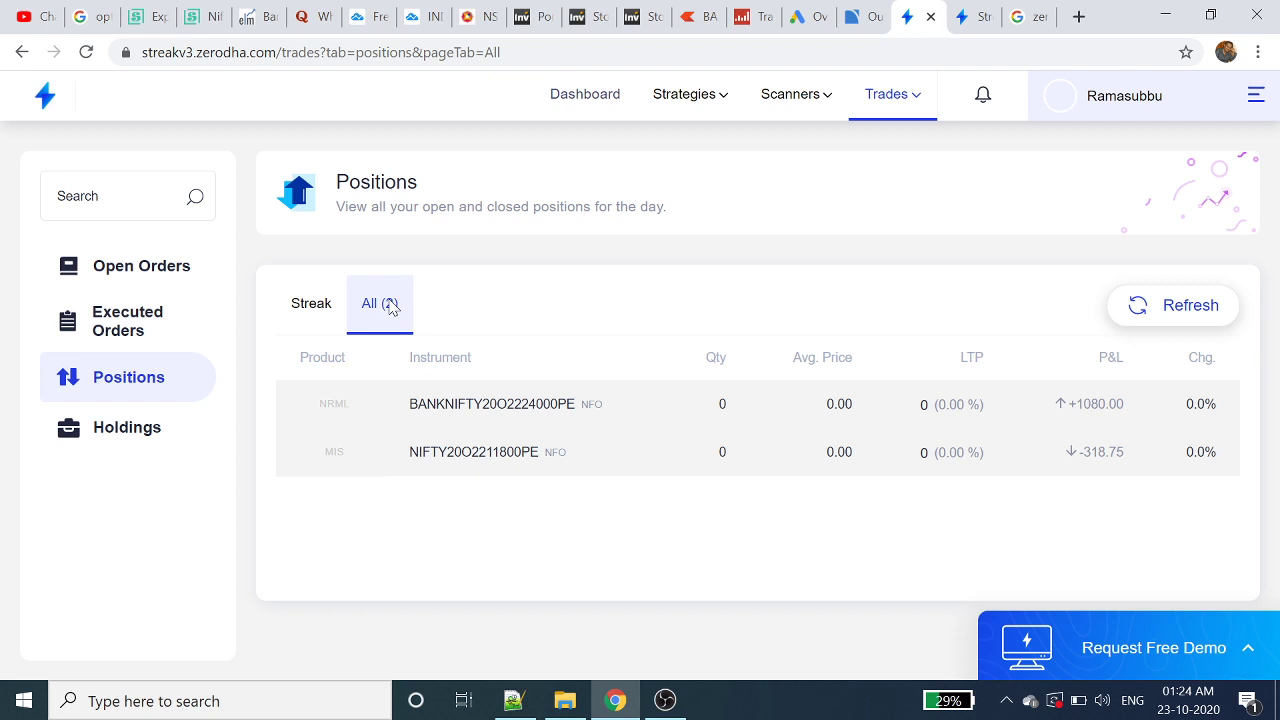
pyautogui.click(145, 316)
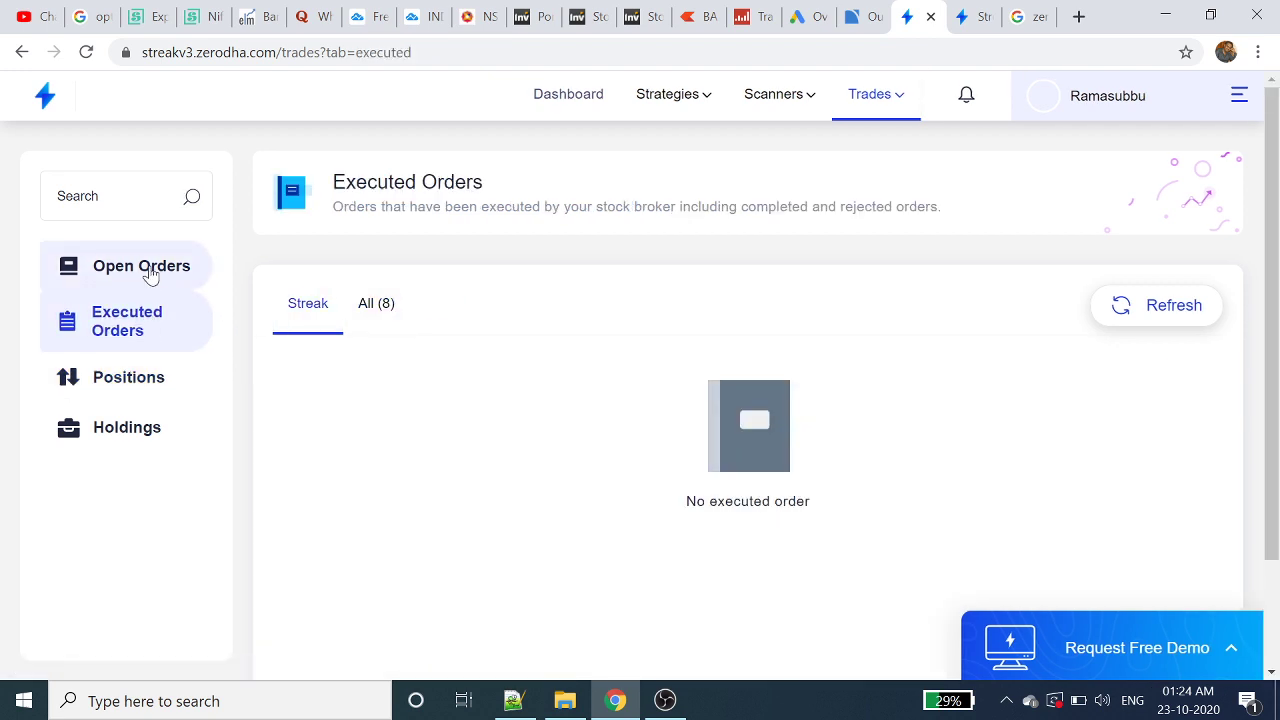
pyautogui.click(150, 272)
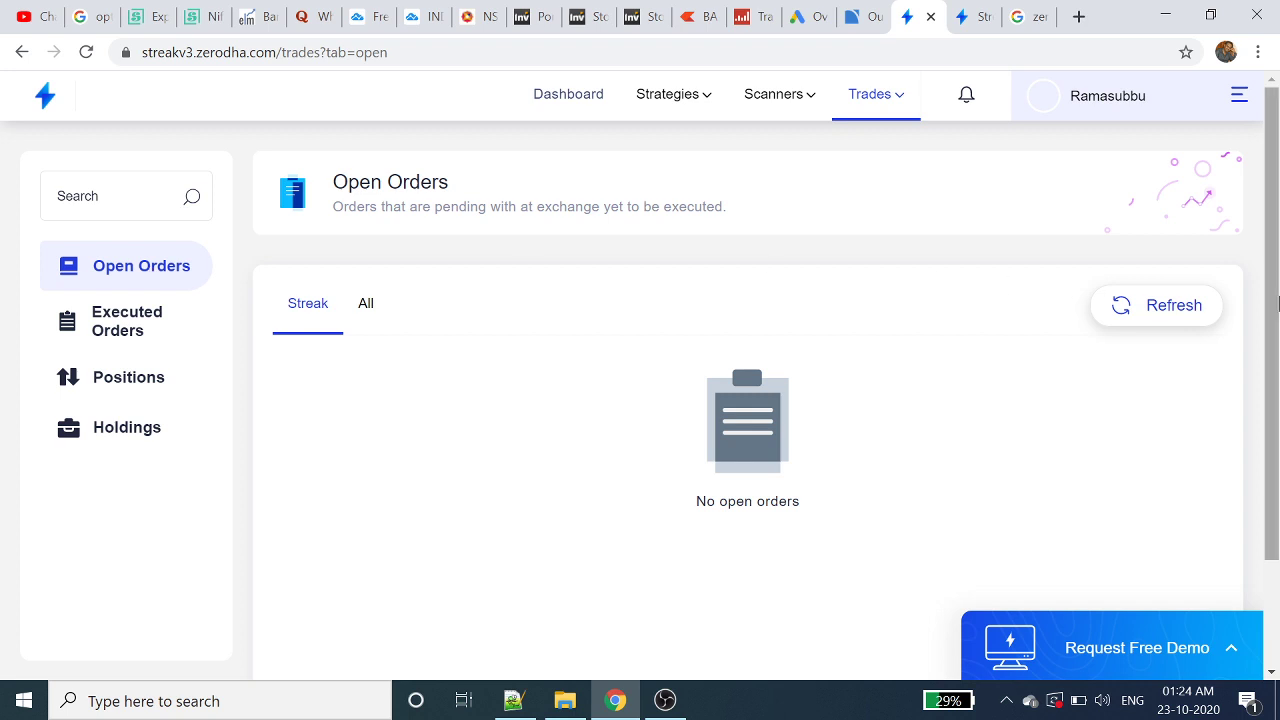
pyautogui.moveTo(1276, 304); pyautogui.dragTo(1276, 432)
pyautogui.scroll(2, 1276, 432)
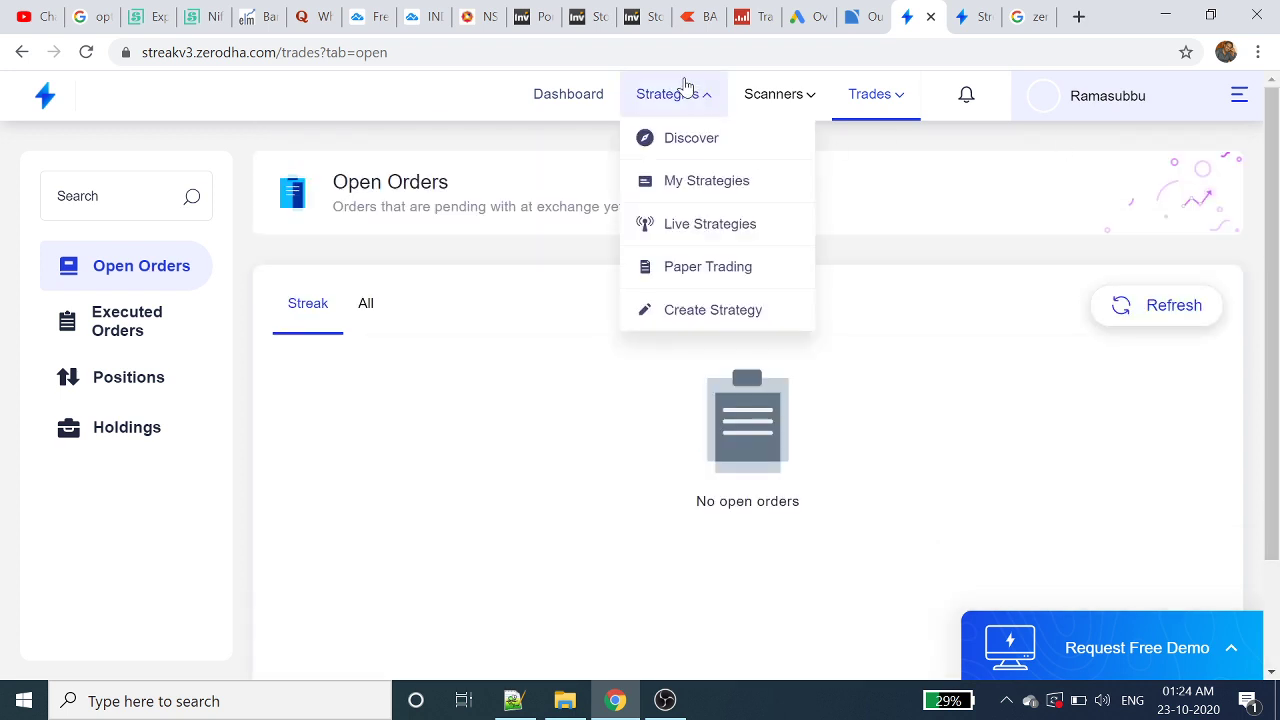
pyautogui.moveTo(778, 94)
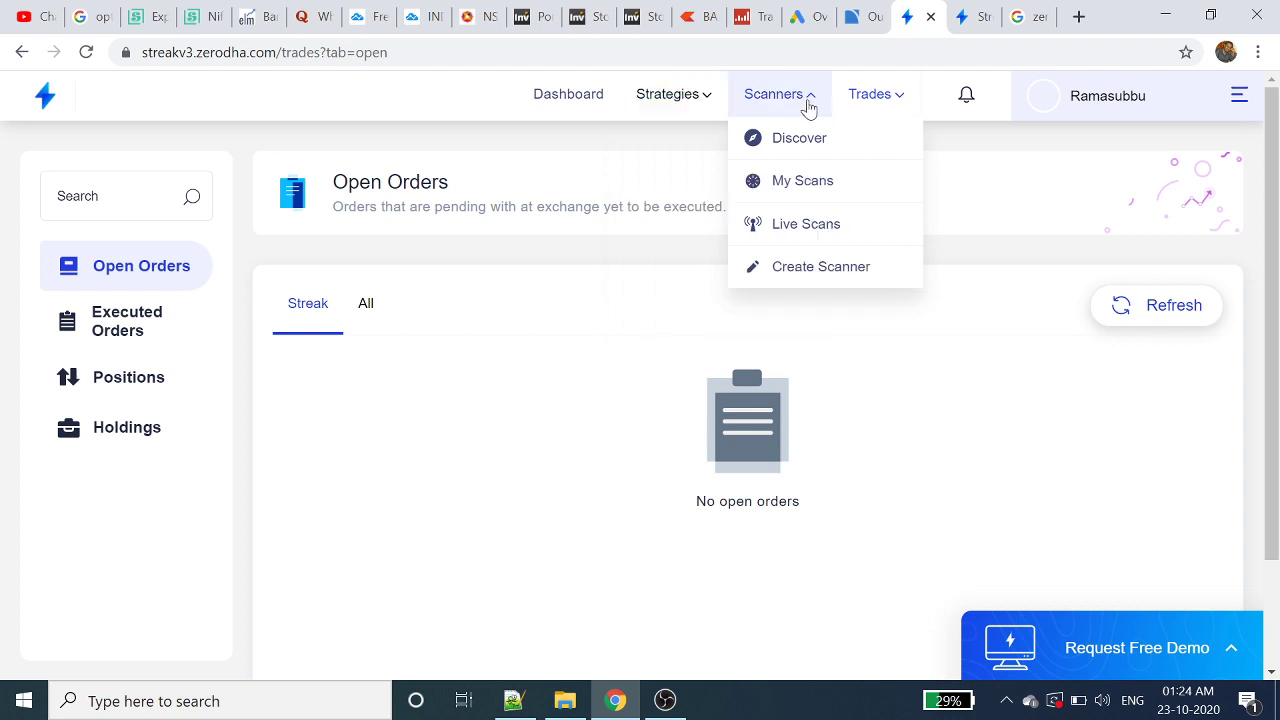
# Run the Buy scanner from My Scans and review its empty results.
pyautogui.click(825, 190)
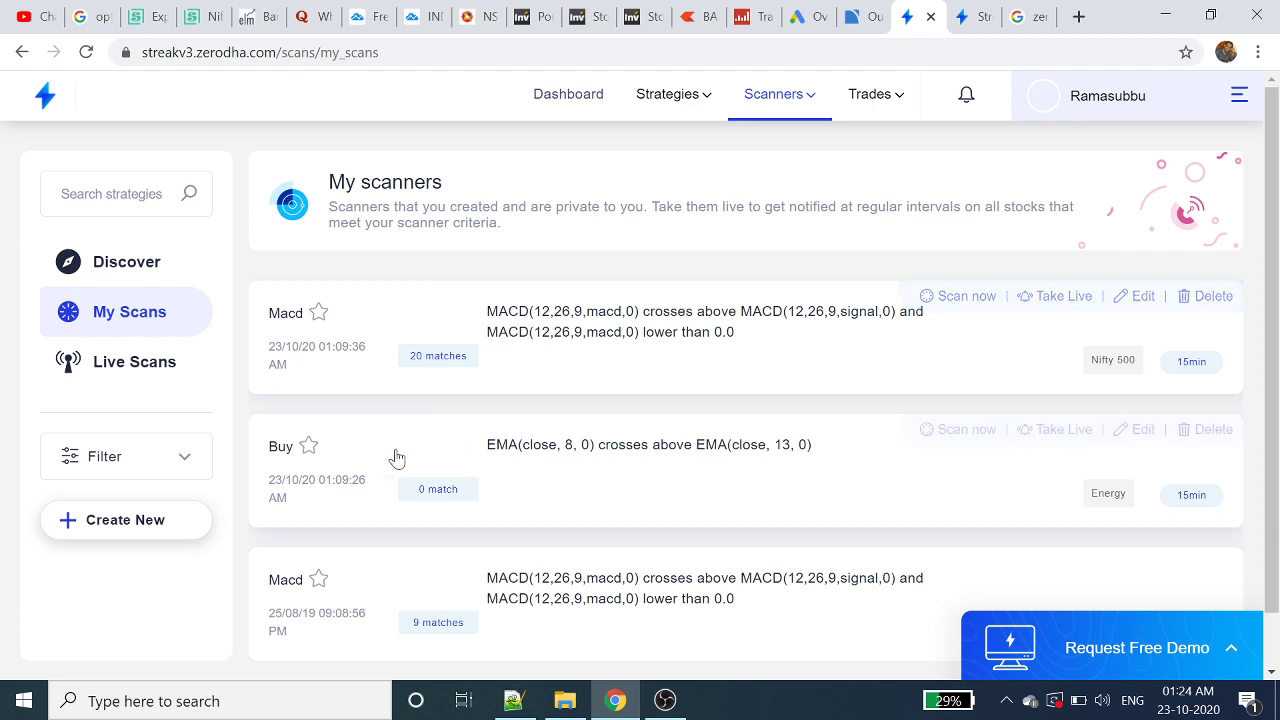
pyautogui.moveTo(705, 458)
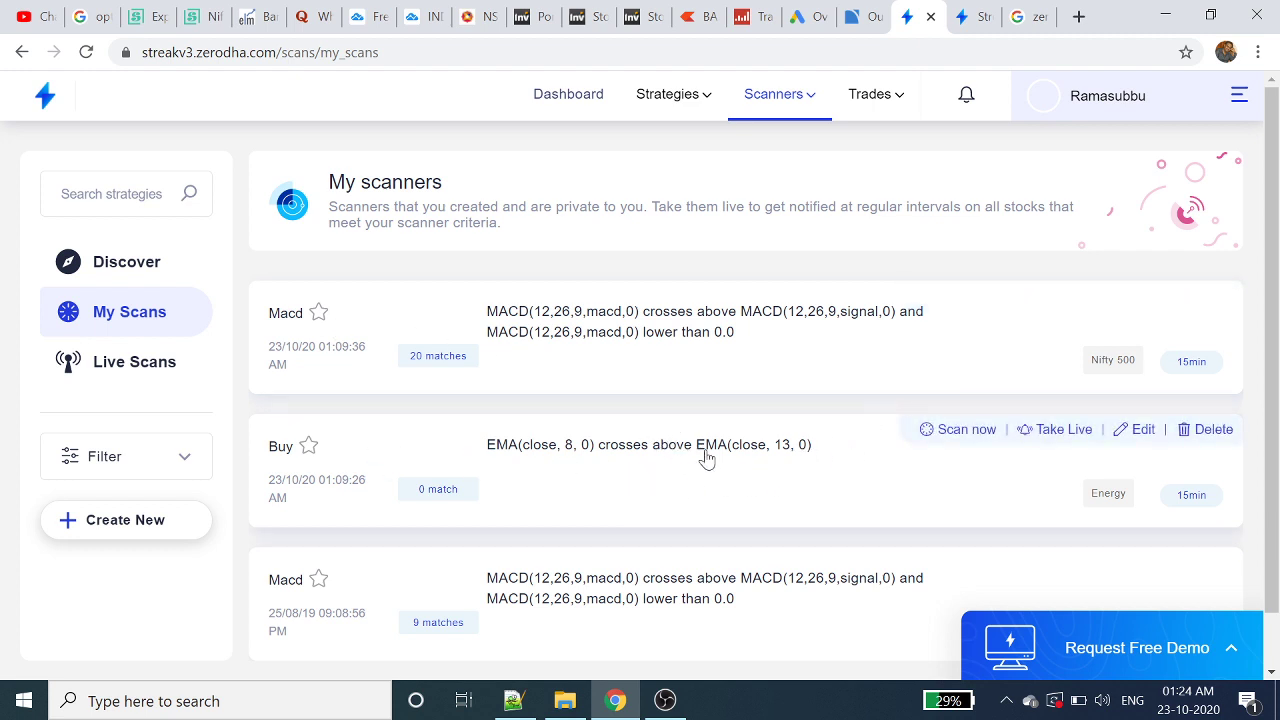
pyautogui.click(914, 431)
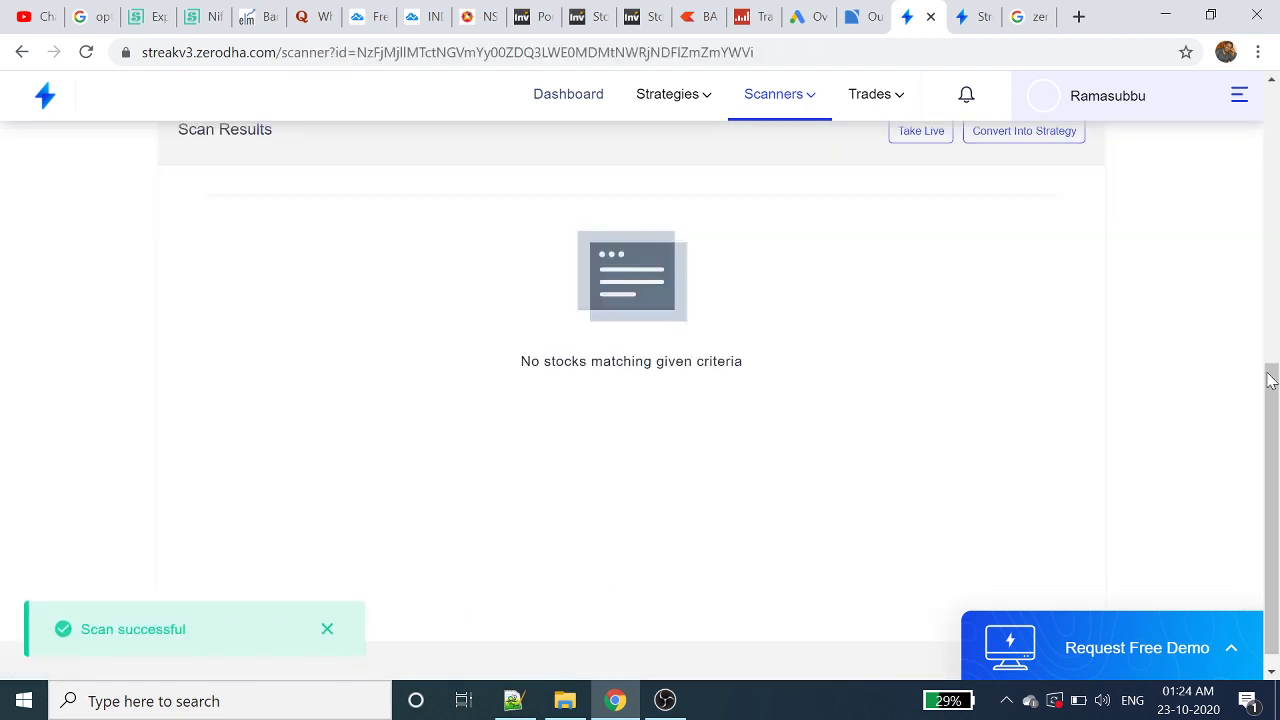
pyautogui.moveTo(1274, 398); pyautogui.dragTo(1274, 146)
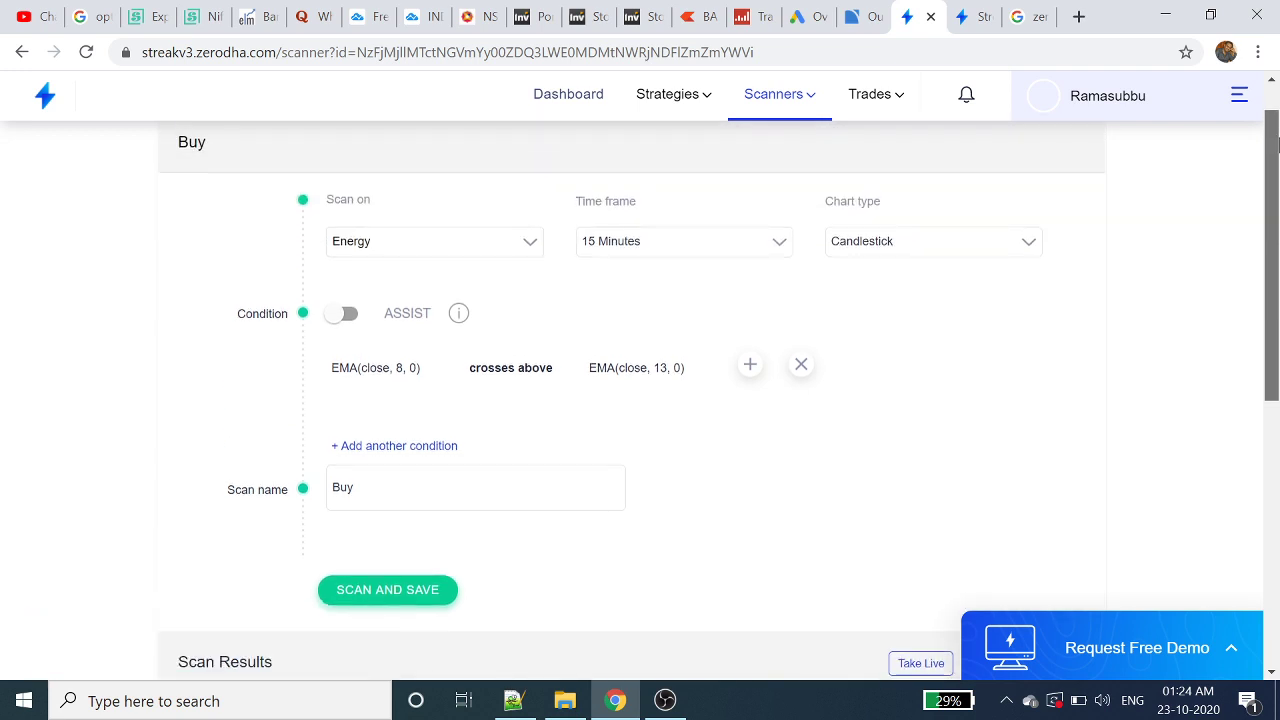
pyautogui.moveTo(1275, 146); pyautogui.dragTo(1275, 155)
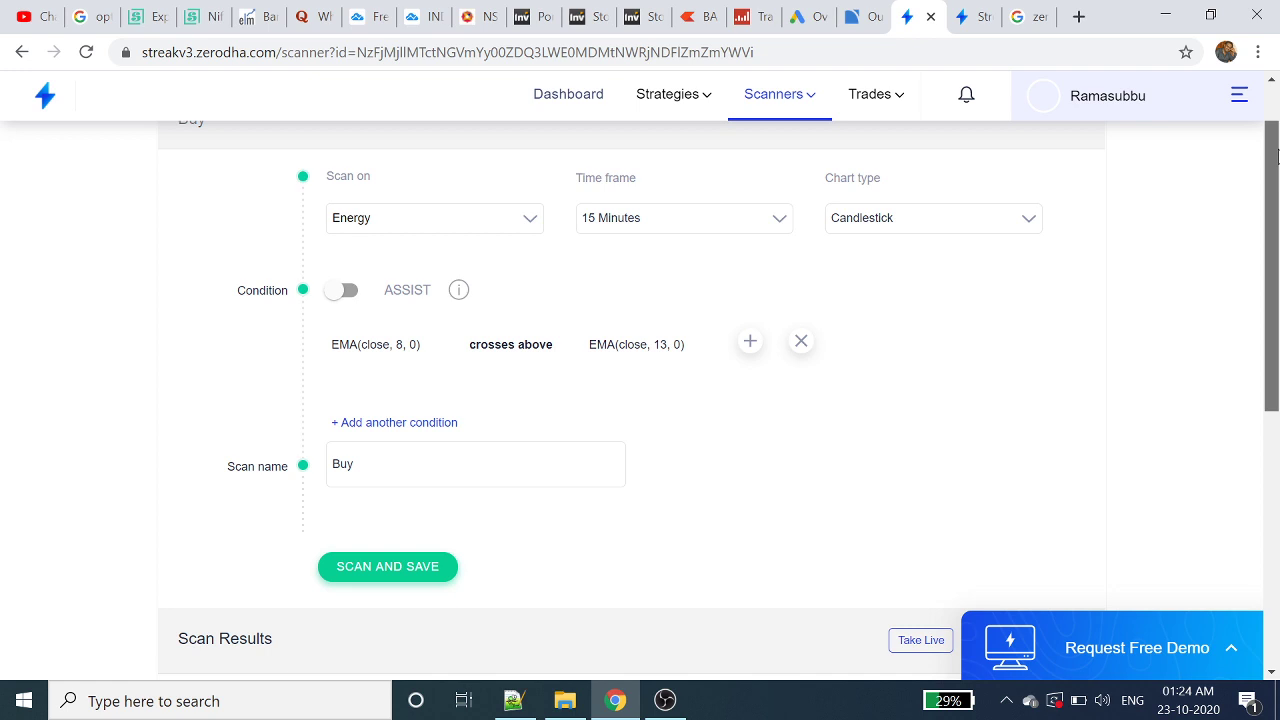
pyautogui.moveTo(1275, 155); pyautogui.dragTo(1275, 108)
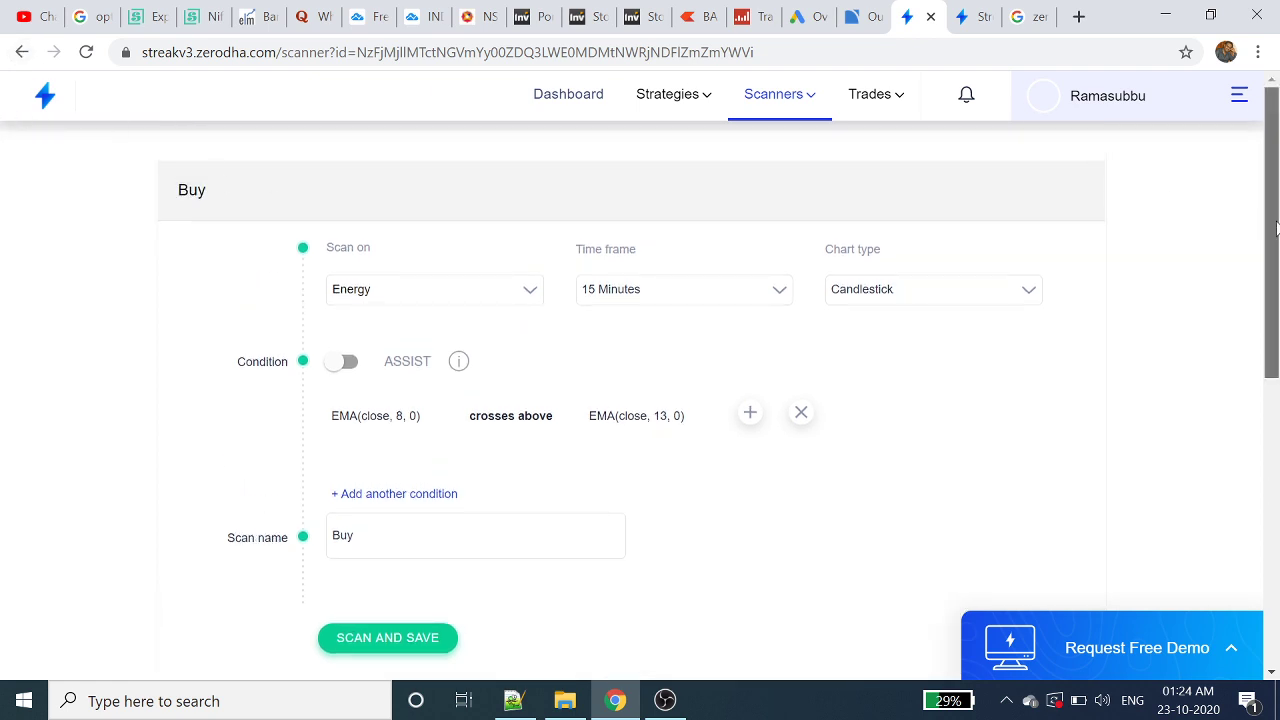
pyautogui.moveTo(1275, 228)
pyautogui.mouseDown()
pyautogui.moveTo(1272, 408)
pyautogui.moveTo(1275, 228)
pyautogui.mouseUp()
pyautogui.click(820, 94)
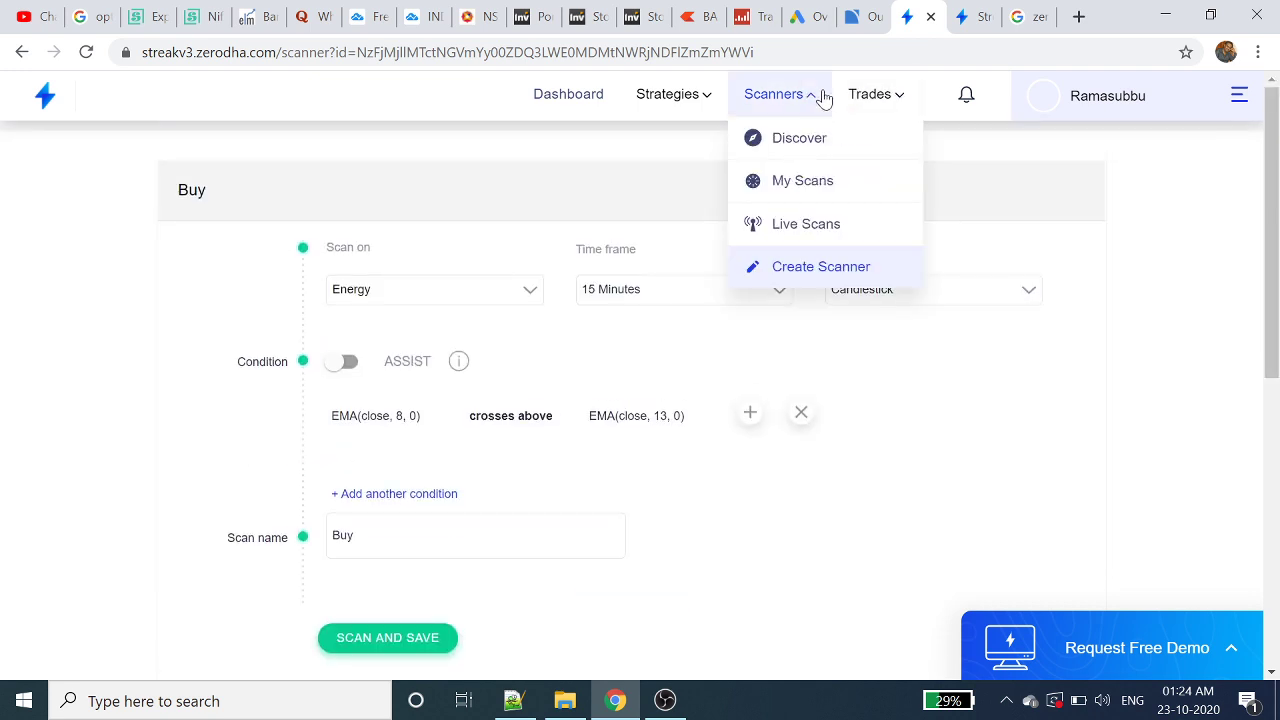
# Switch the older Macd scan from Nifty 500 to Nifty 50, then rerun and save it.
pyautogui.click(827, 186)
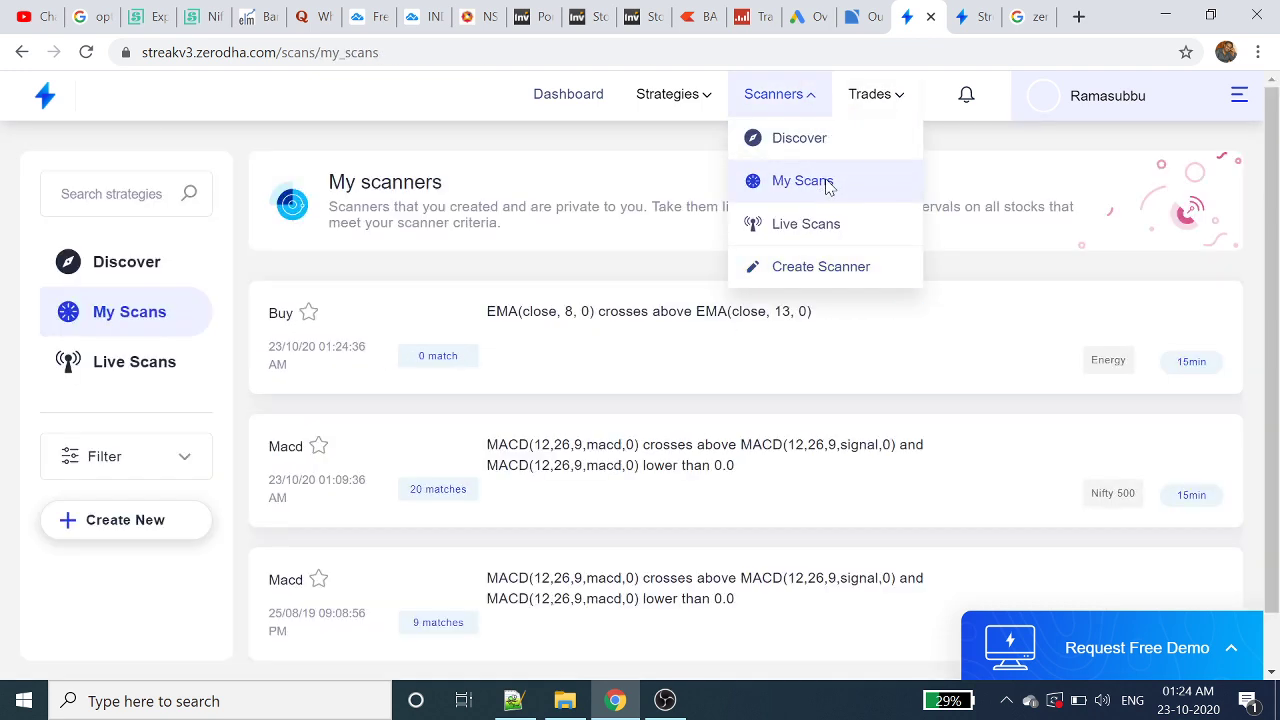
pyautogui.moveTo(1270, 270); pyautogui.dragTo(1268, 332)
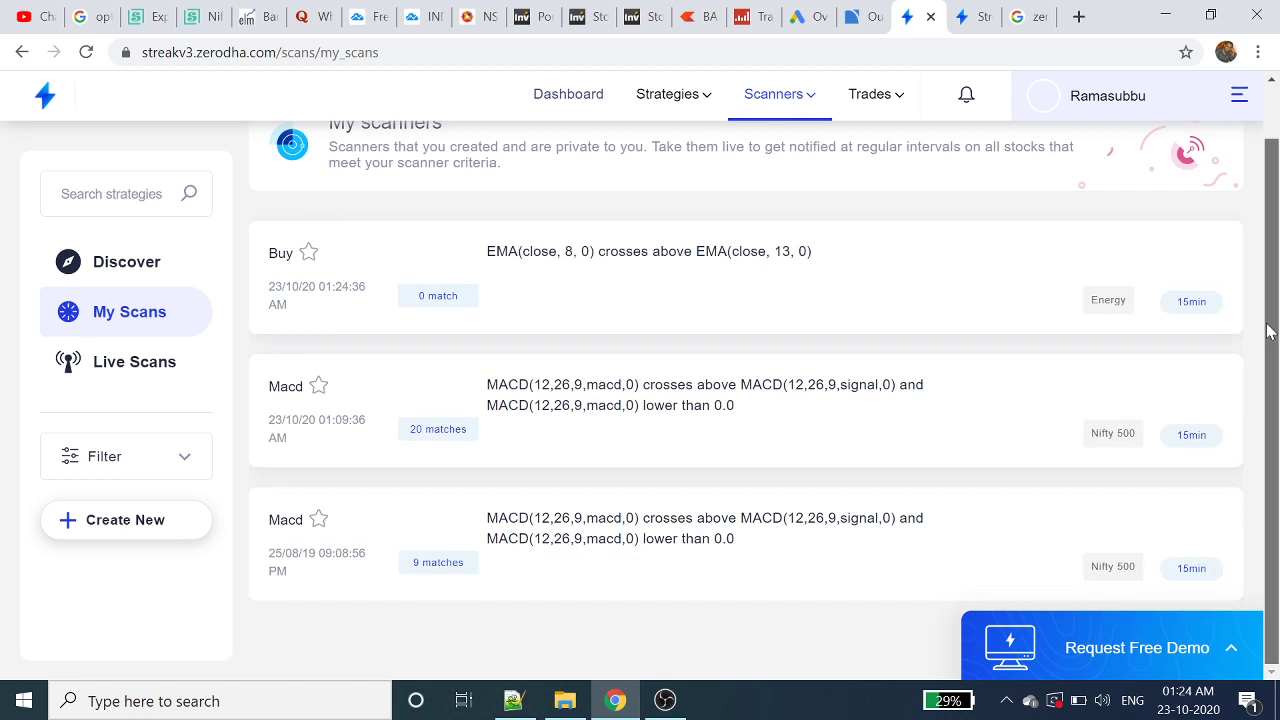
pyautogui.moveTo(745, 545)
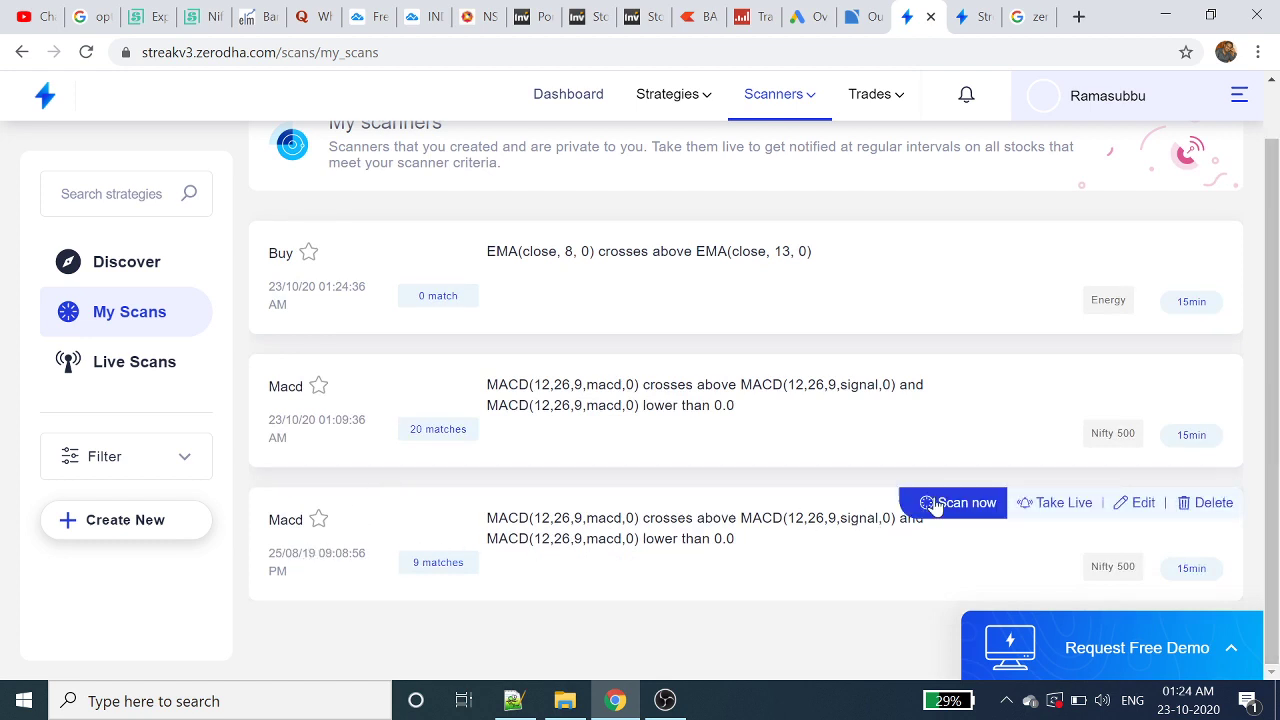
pyautogui.click(930, 503)
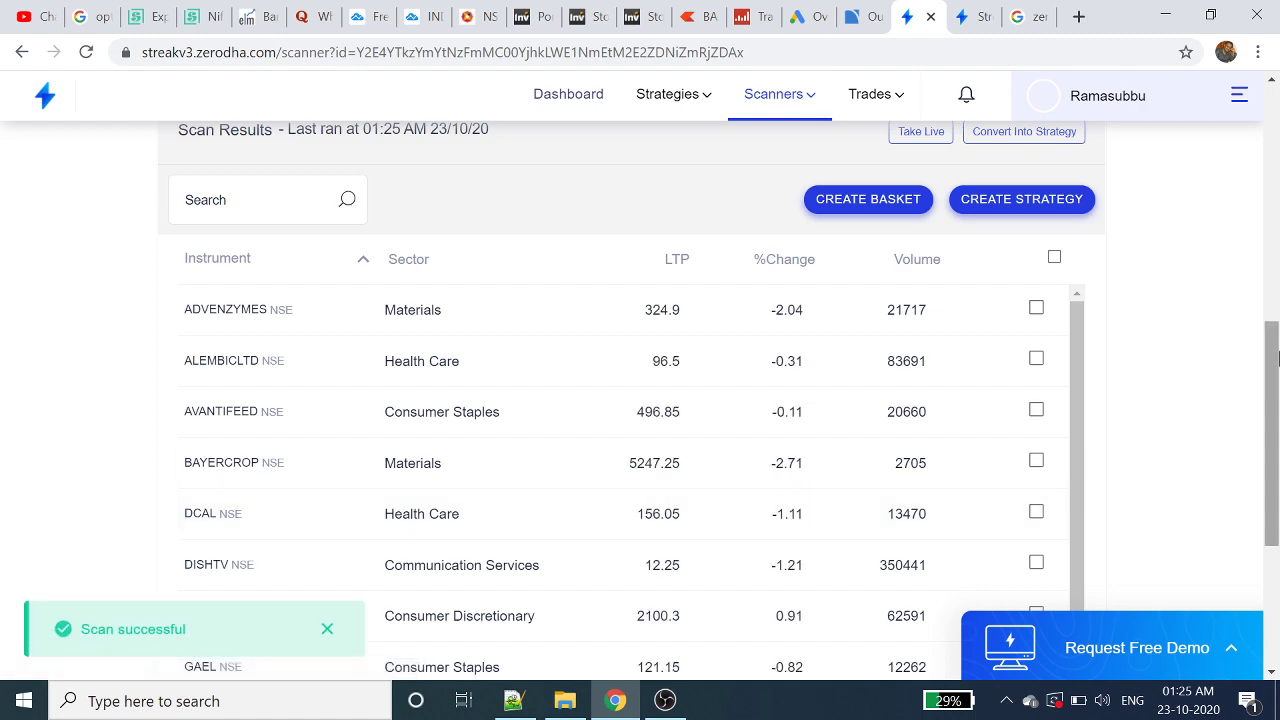
pyautogui.moveTo(1272, 362)
pyautogui.mouseDown()
pyautogui.moveTo(1266, 388)
pyautogui.moveTo(1272, 298)
pyautogui.moveTo(1262, 414)
pyautogui.moveTo(1248, 297)
pyautogui.moveTo(1258, 168)
pyautogui.mouseUp()
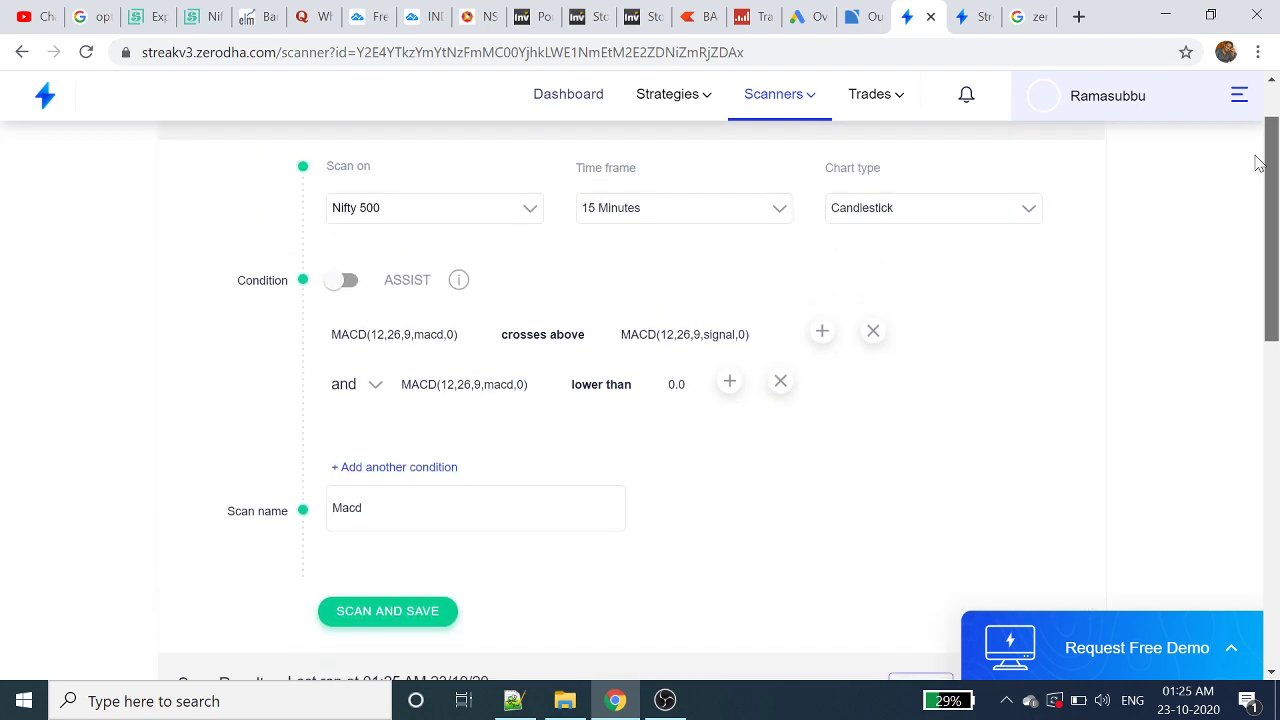
pyautogui.click(532, 208)
pyautogui.click(428, 291)
pyautogui.moveTo(1271, 238); pyautogui.dragTo(1271, 297)
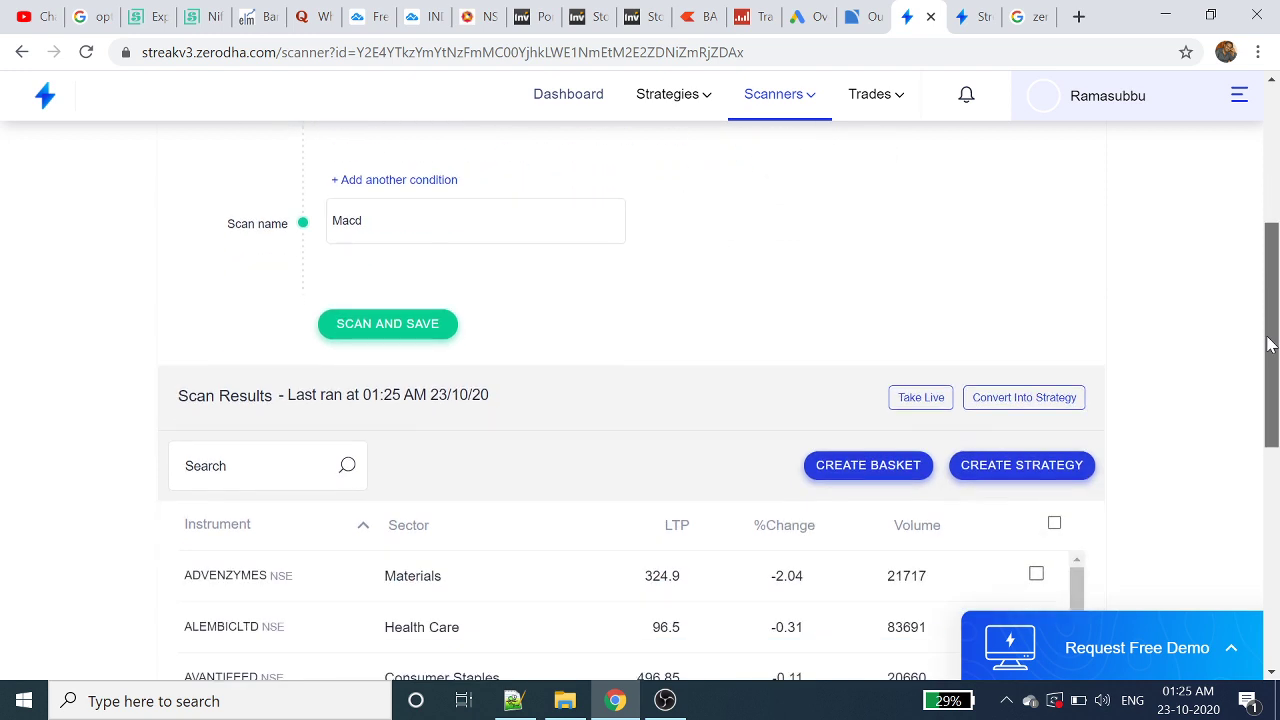
pyautogui.moveTo(1270, 298)
pyautogui.mouseDown()
pyautogui.moveTo(1276, 165)
pyautogui.moveTo(1255, 311)
pyautogui.mouseUp()
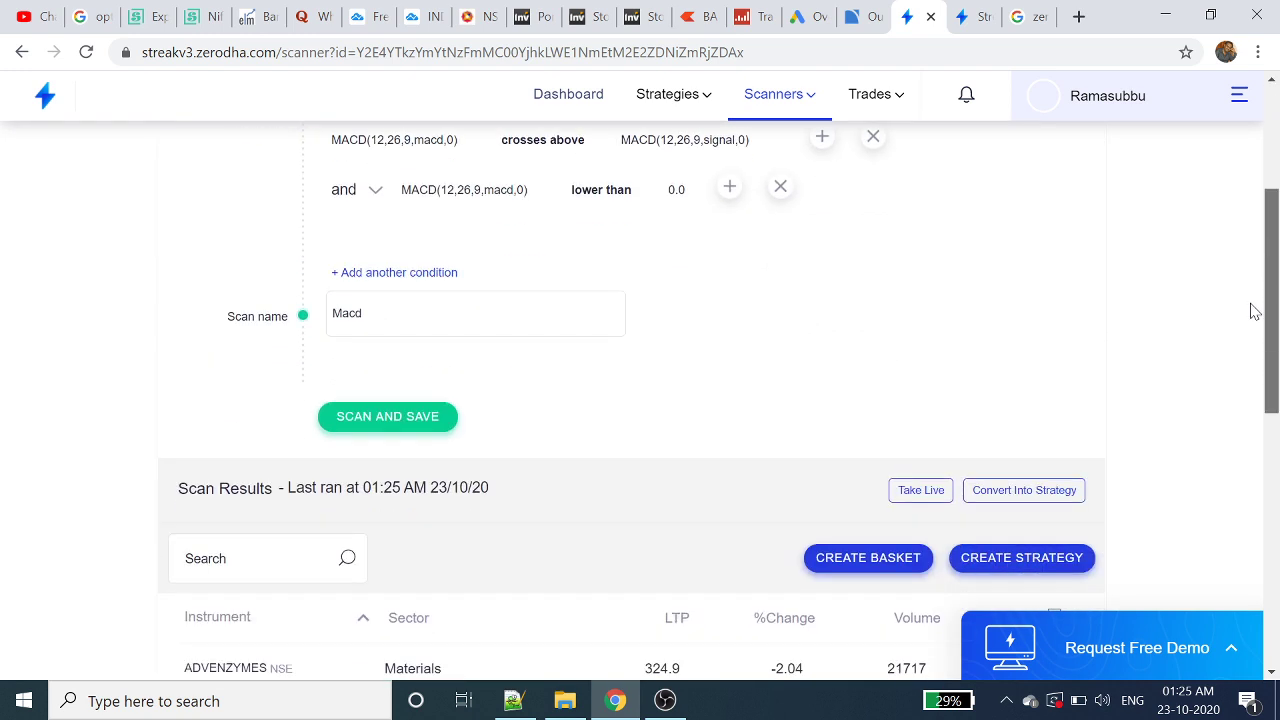
pyautogui.click(450, 418)
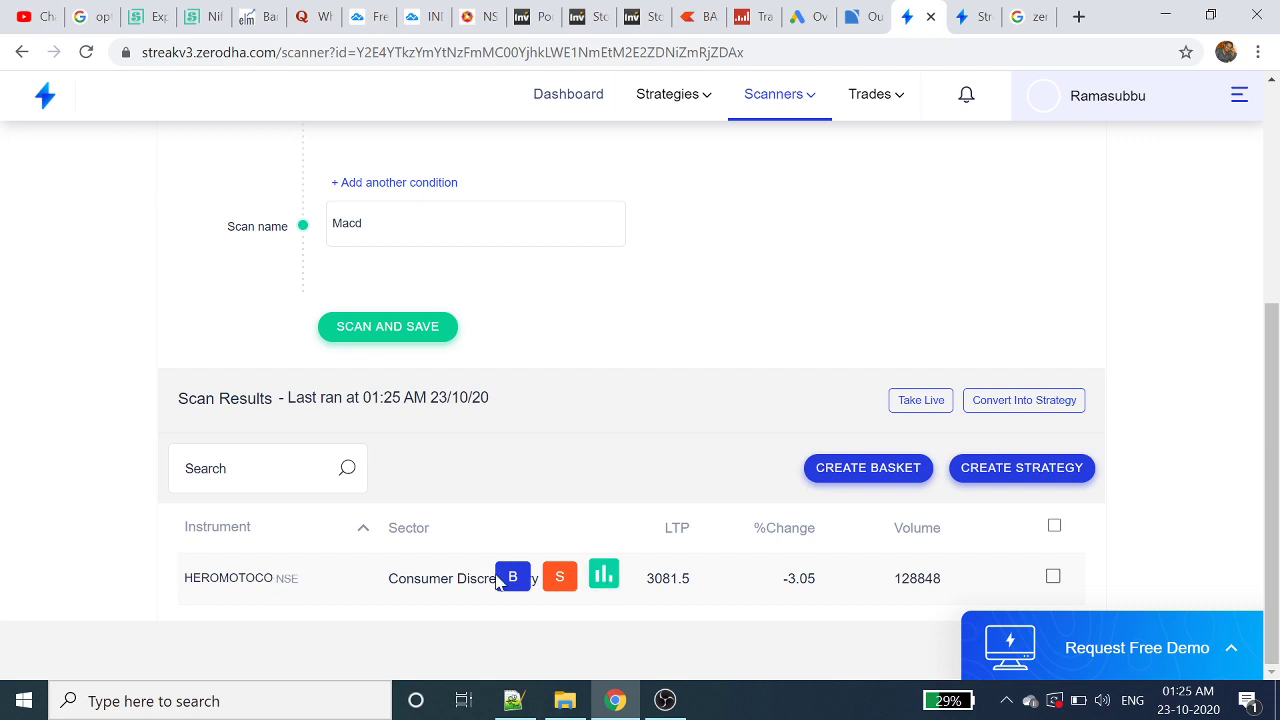
# Open HEROMOTOCO's analysis and browse its Summary, Technicals, Strategies and Scanner tabs.
pyautogui.click(604, 576)
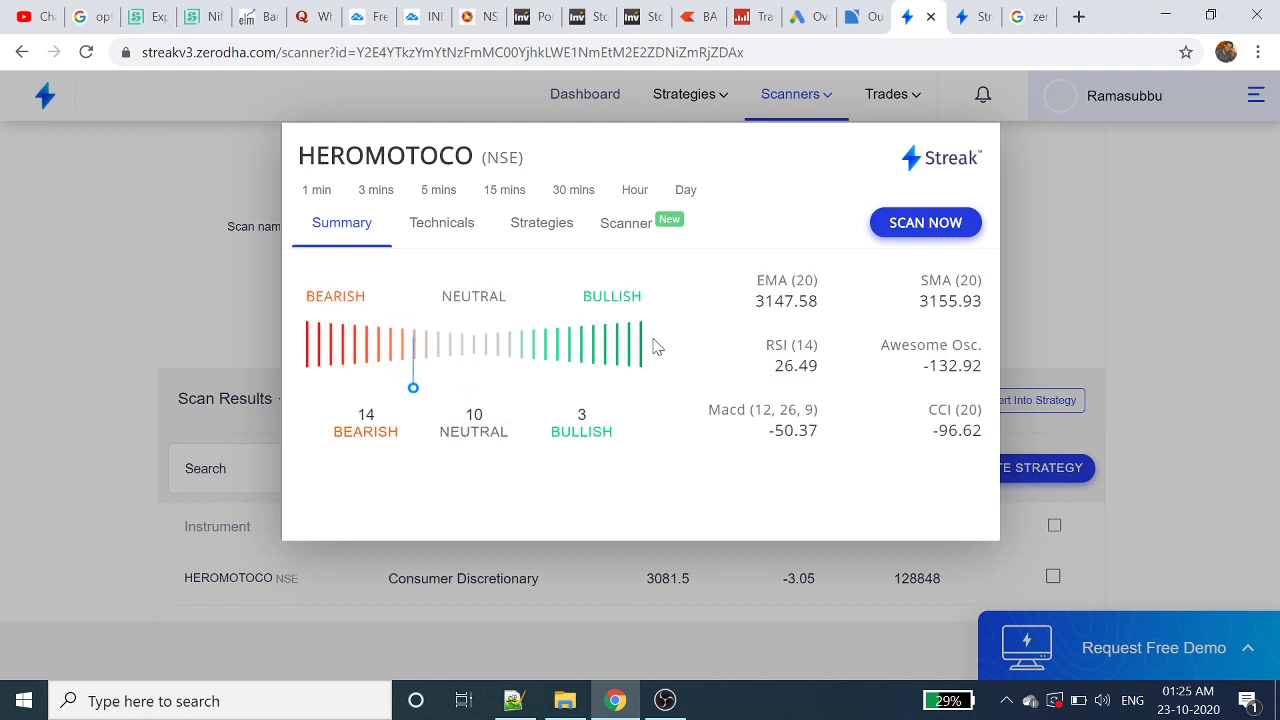
pyautogui.click(462, 232)
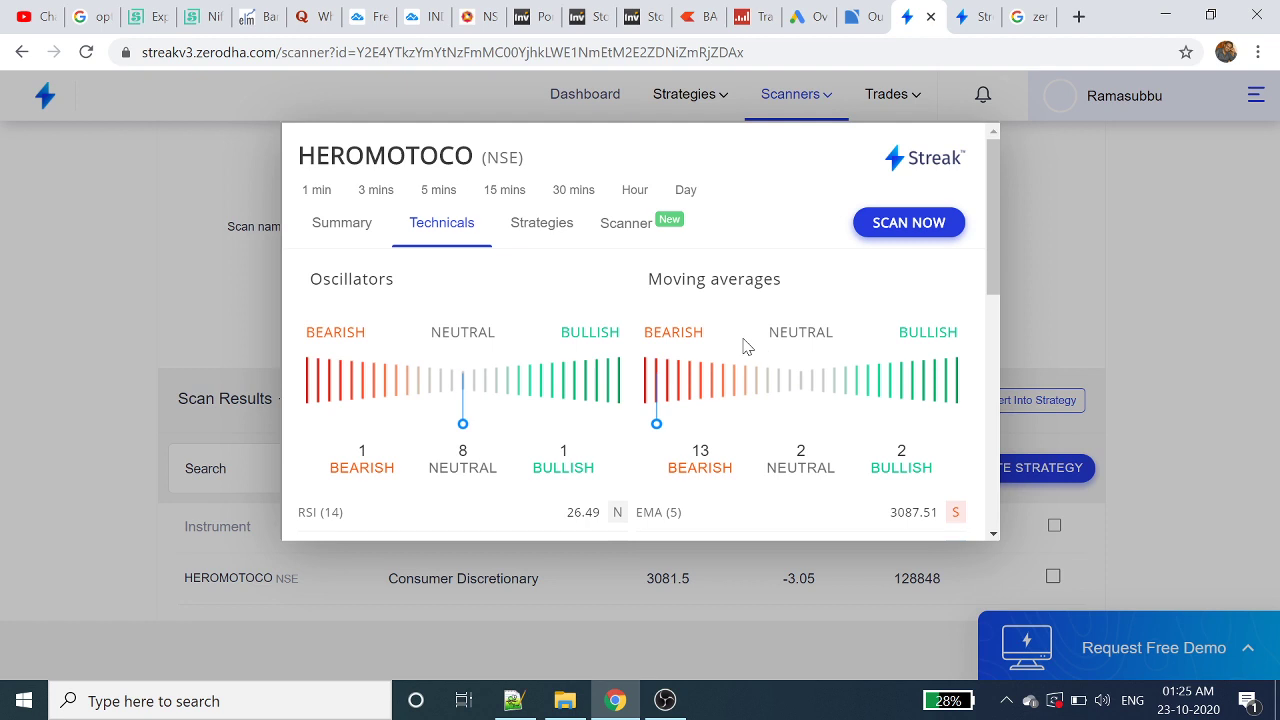
pyautogui.click(548, 226)
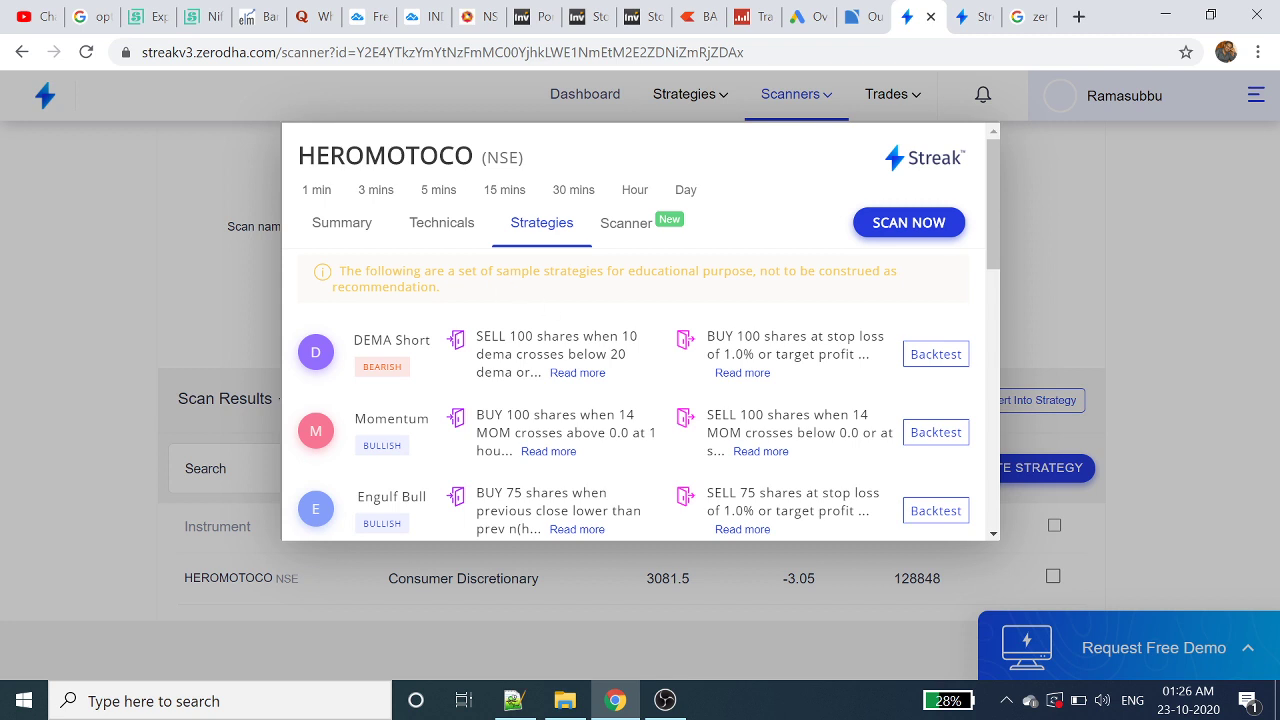
pyautogui.click(630, 228)
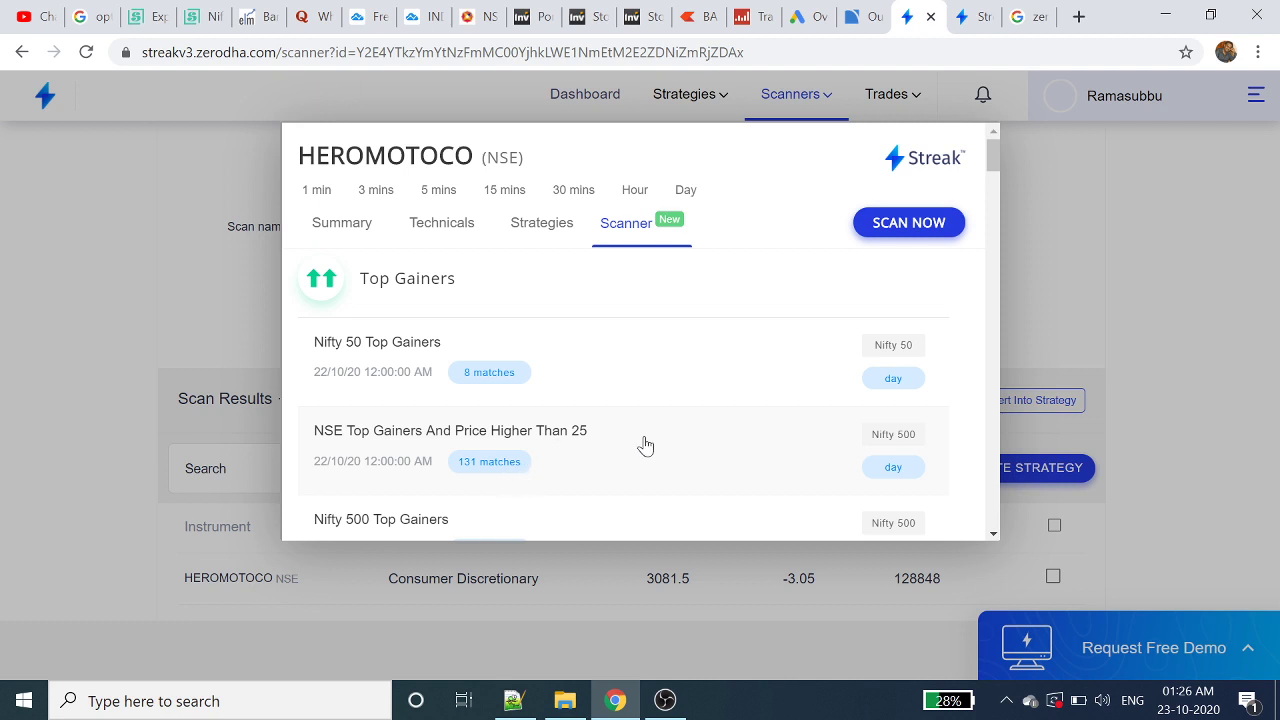
pyautogui.moveTo(995, 163)
pyautogui.mouseDown()
pyautogui.moveTo(988, 297)
pyautogui.moveTo(988, 281)
pyautogui.mouseUp()
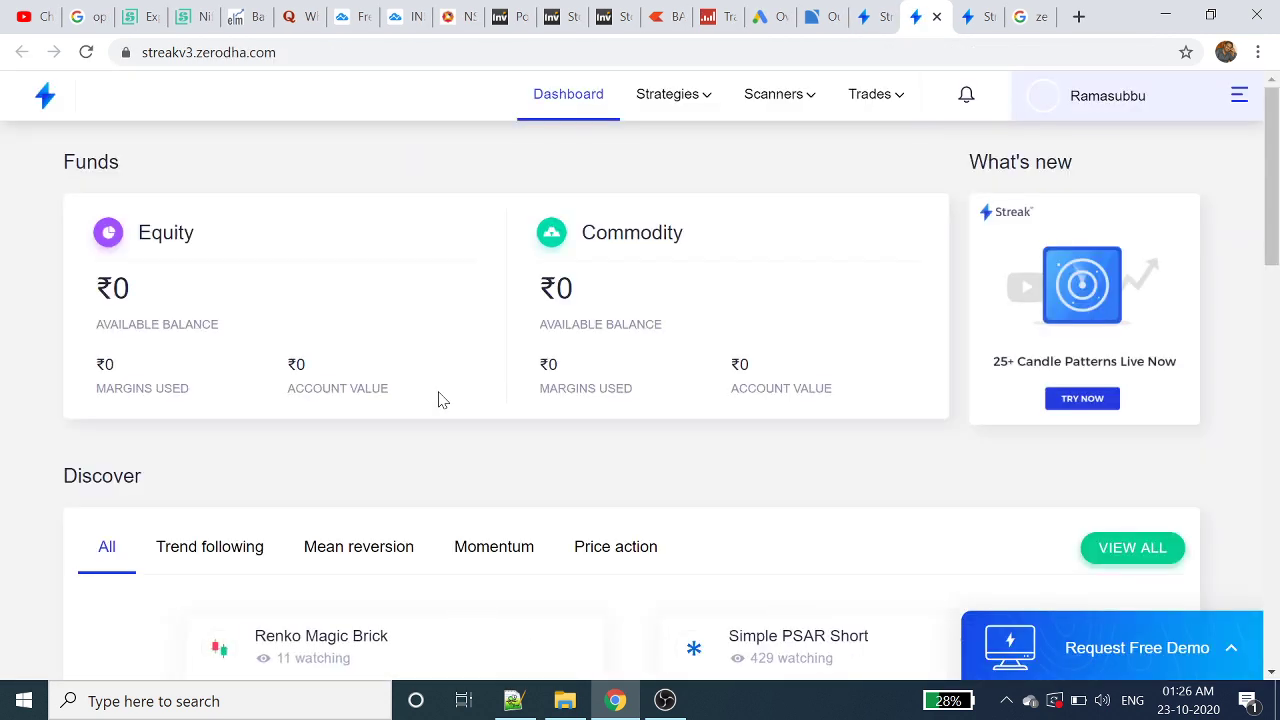
# Switch between the popular scanners tab and the Streak dashboard, ending on popular scanners.
pyautogui.moveTo(1262, 228)
pyautogui.mouseDown()
pyautogui.moveTo(1240, 475)
pyautogui.moveTo(1266, 563)
pyautogui.moveTo(1275, 177)
pyautogui.moveTo(1271, 322)
pyautogui.mouseUp()
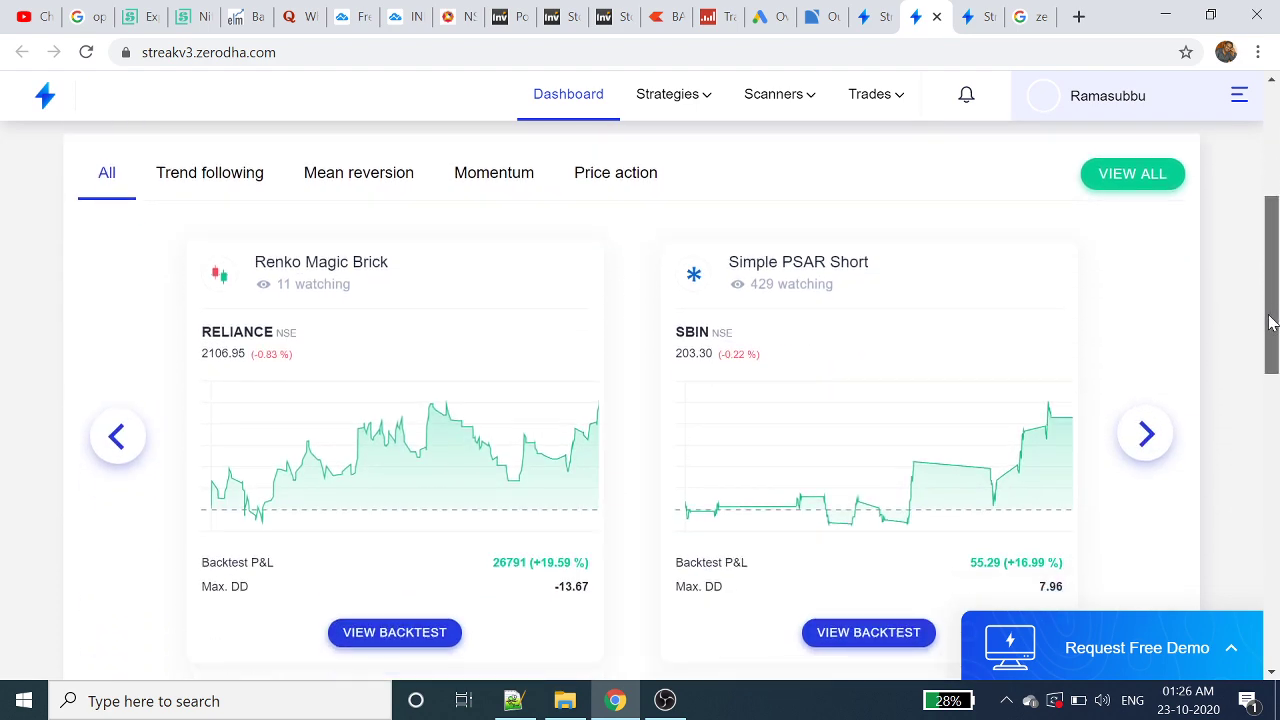
pyautogui.click(960, 12)
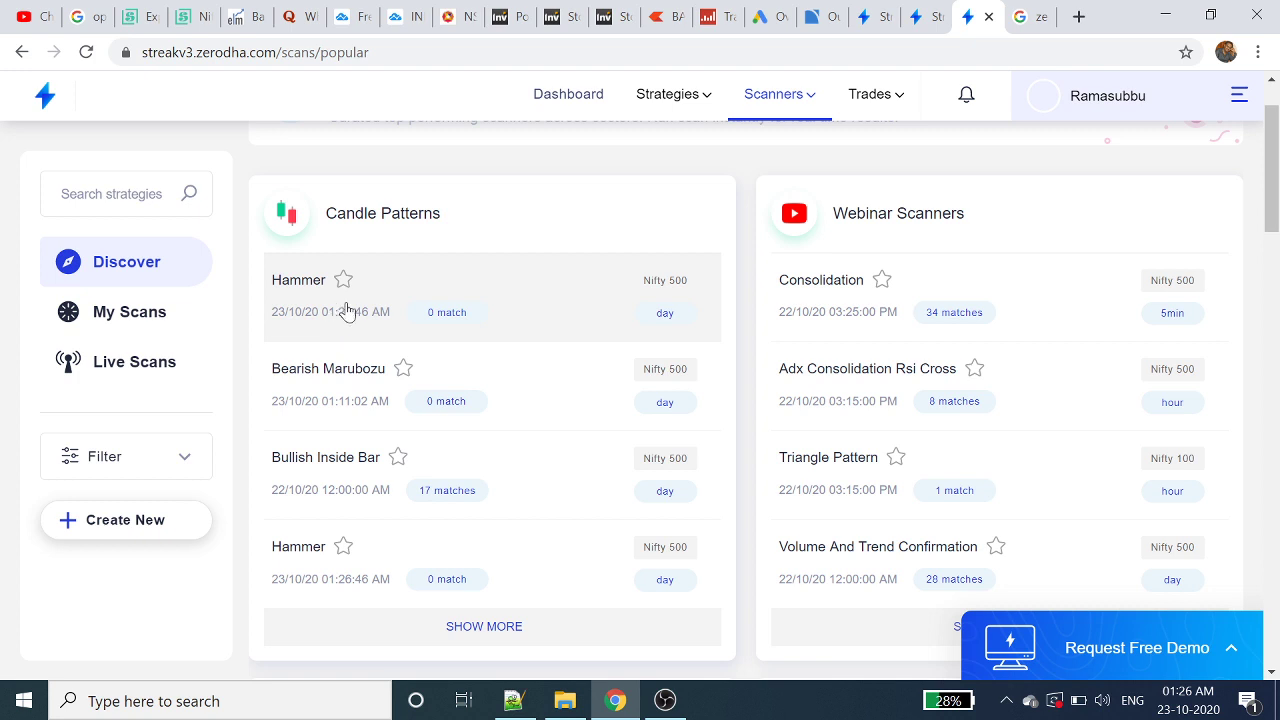
pyautogui.click(908, 8)
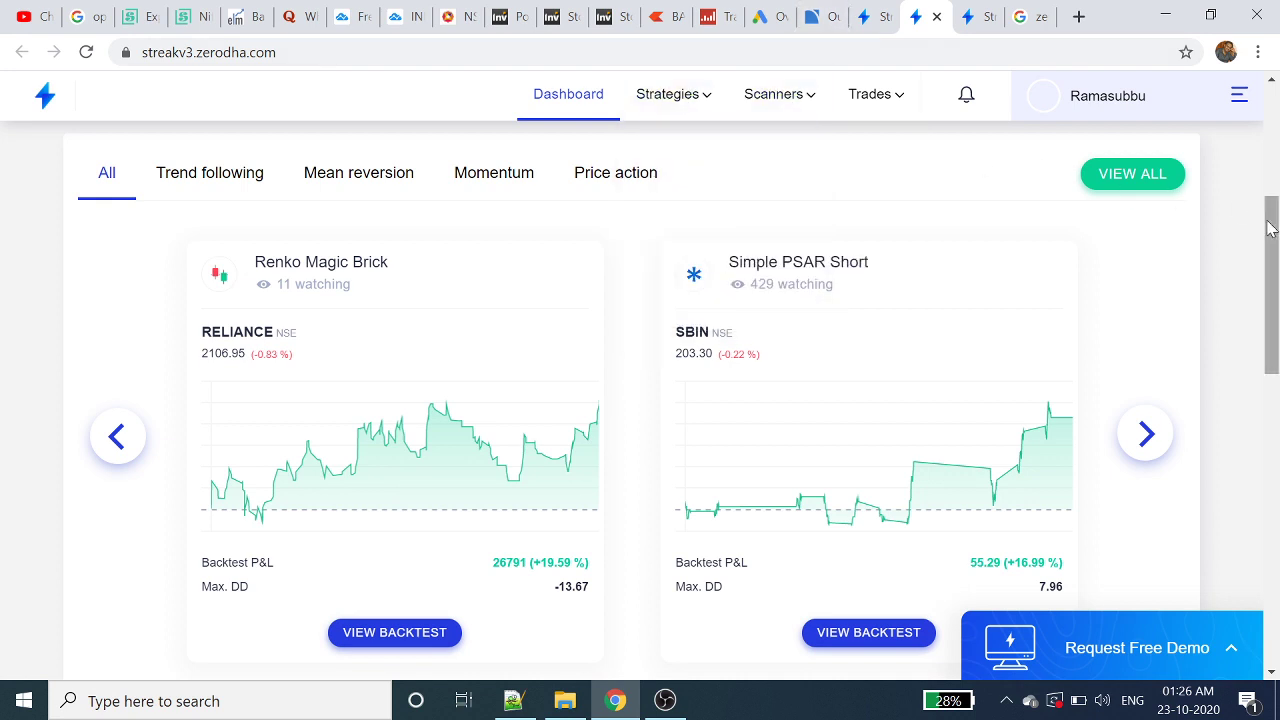
pyautogui.click(1275, 120)
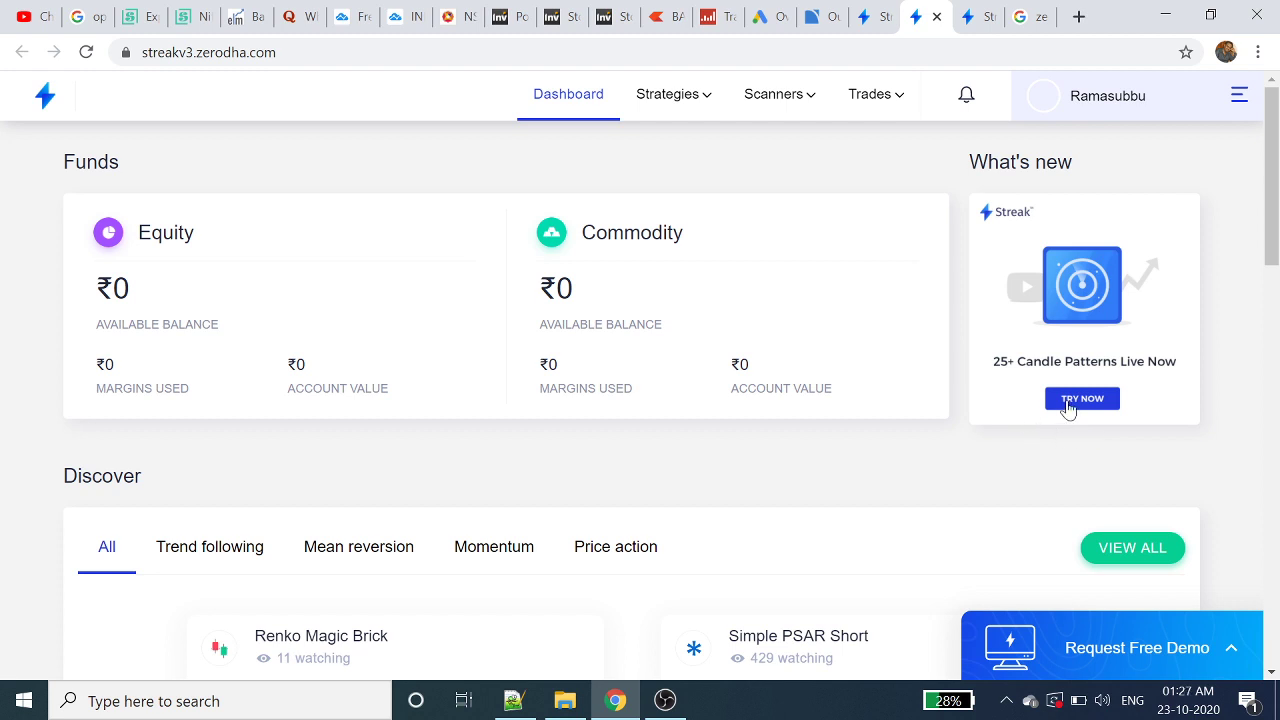
pyautogui.click(970, 16)
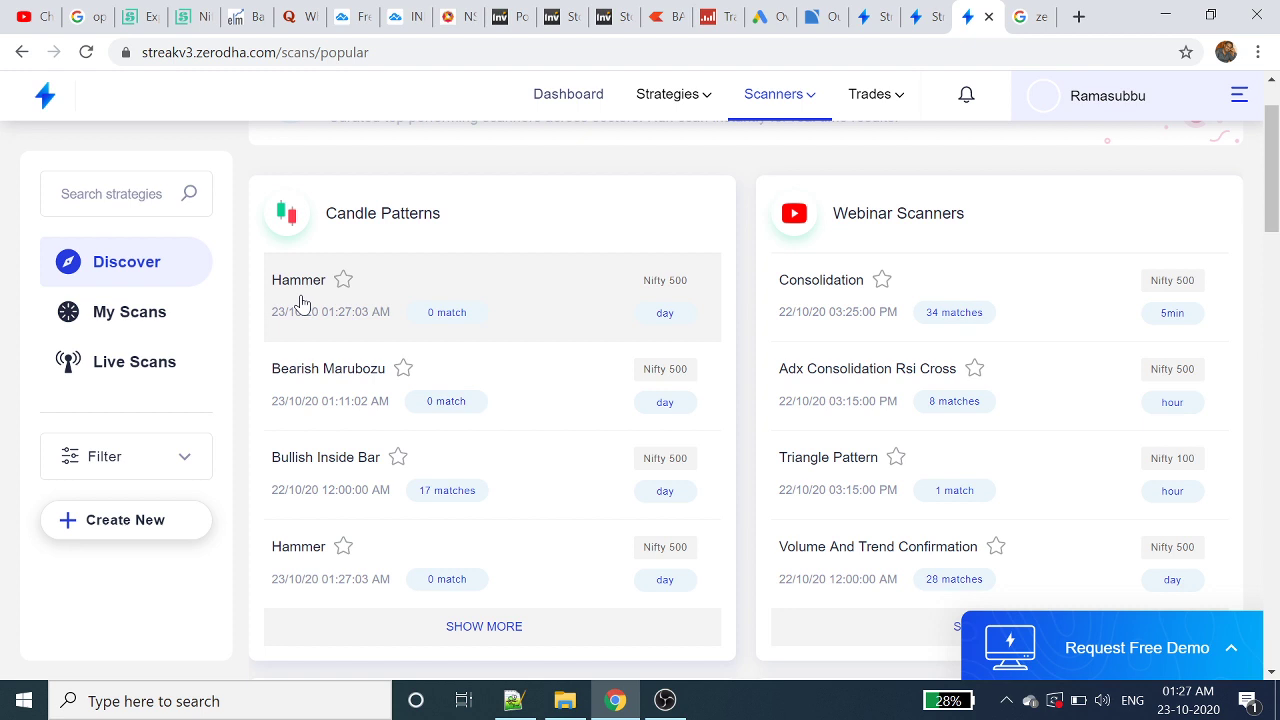
pyautogui.click(340, 475)
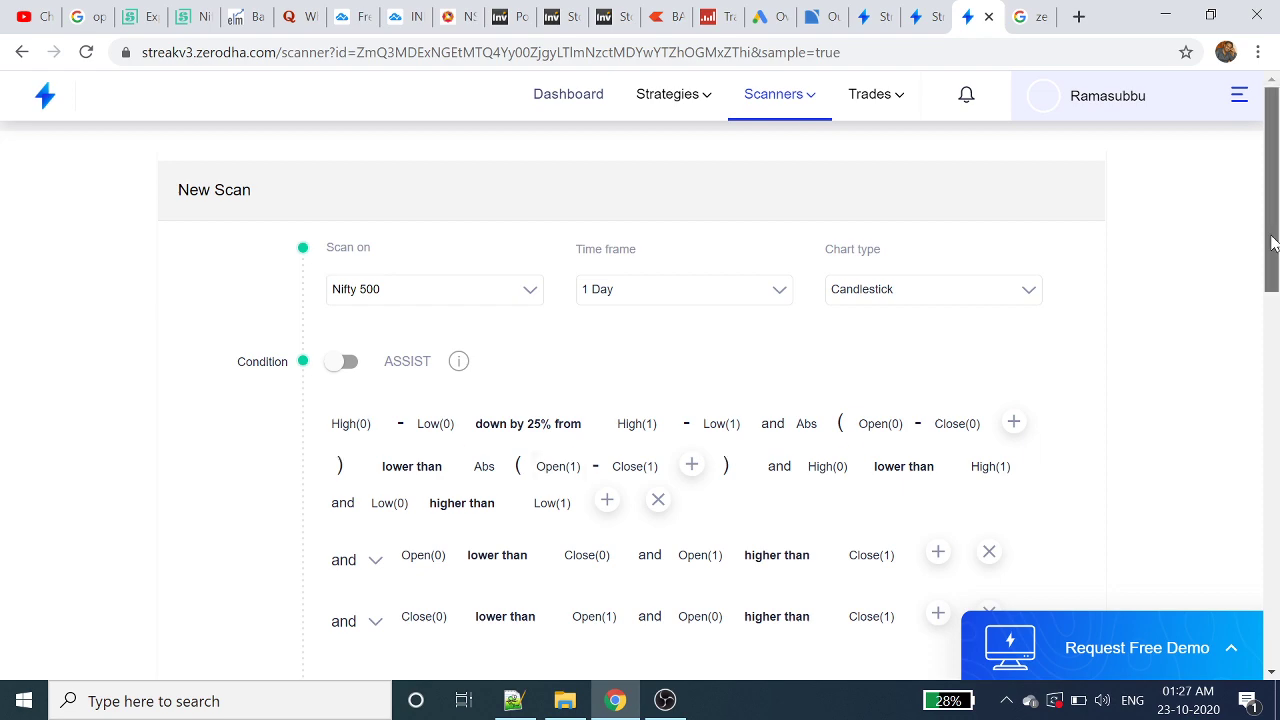
pyautogui.moveTo(1272, 242); pyautogui.dragTo(1255, 514)
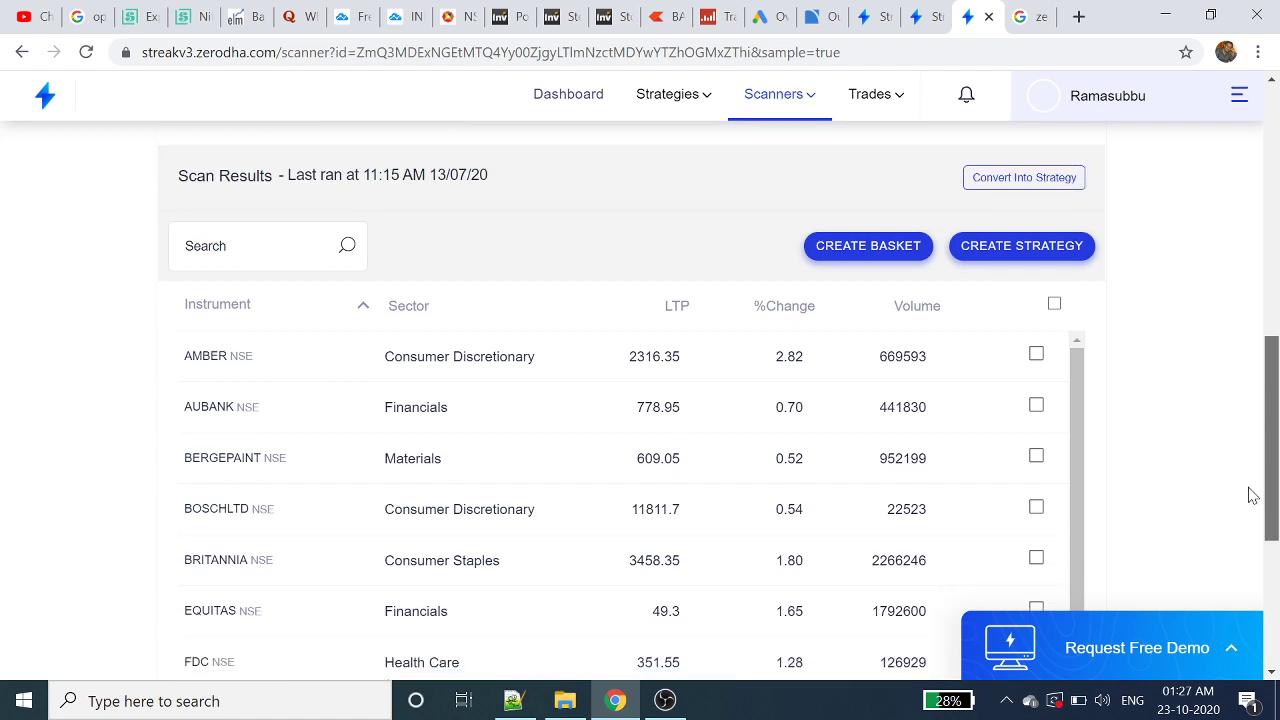
pyautogui.moveTo(1255, 514)
pyautogui.mouseDown()
pyautogui.moveTo(1250, 570)
pyautogui.moveTo(1240, 440)
pyautogui.mouseUp()
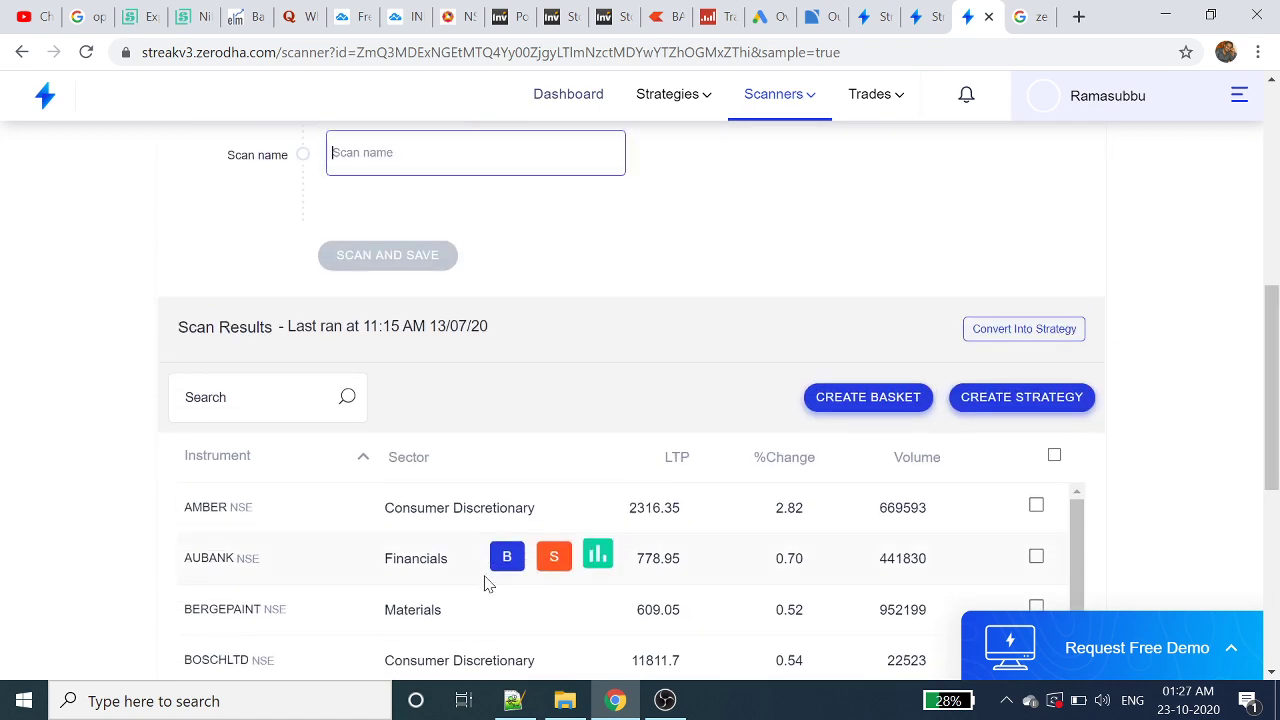
pyautogui.click(500, 508)
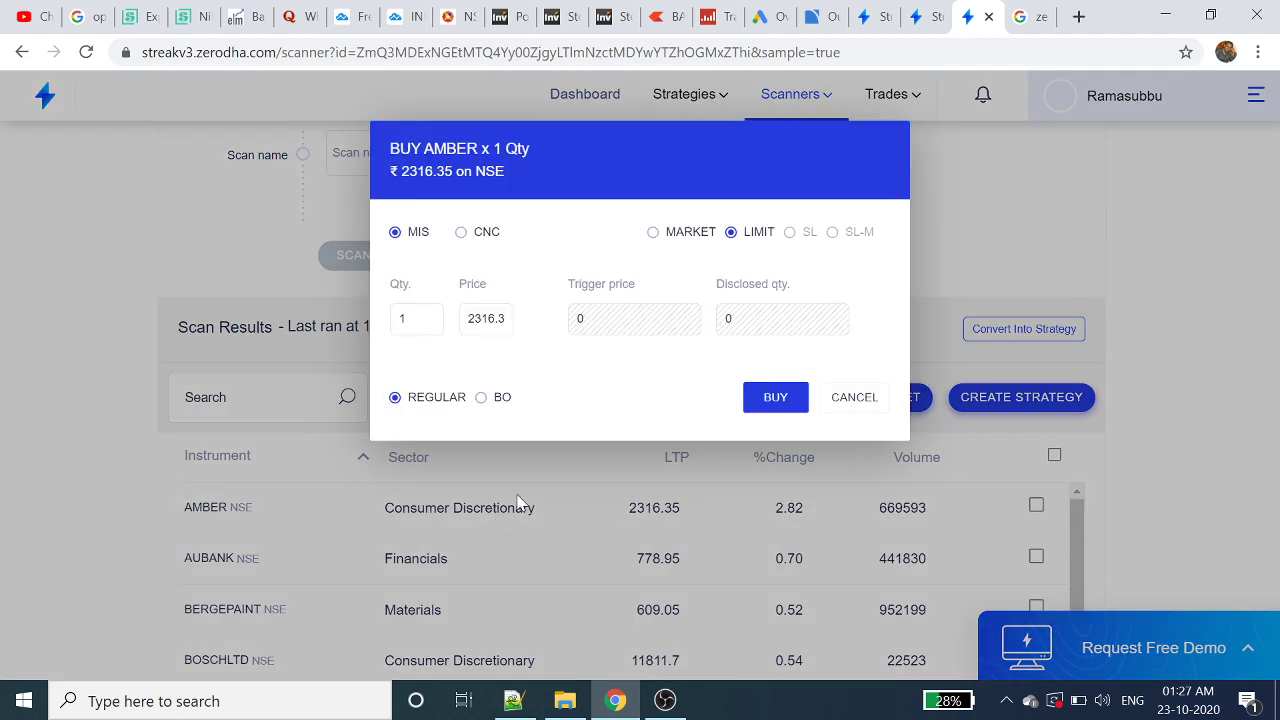
pyautogui.click(851, 398)
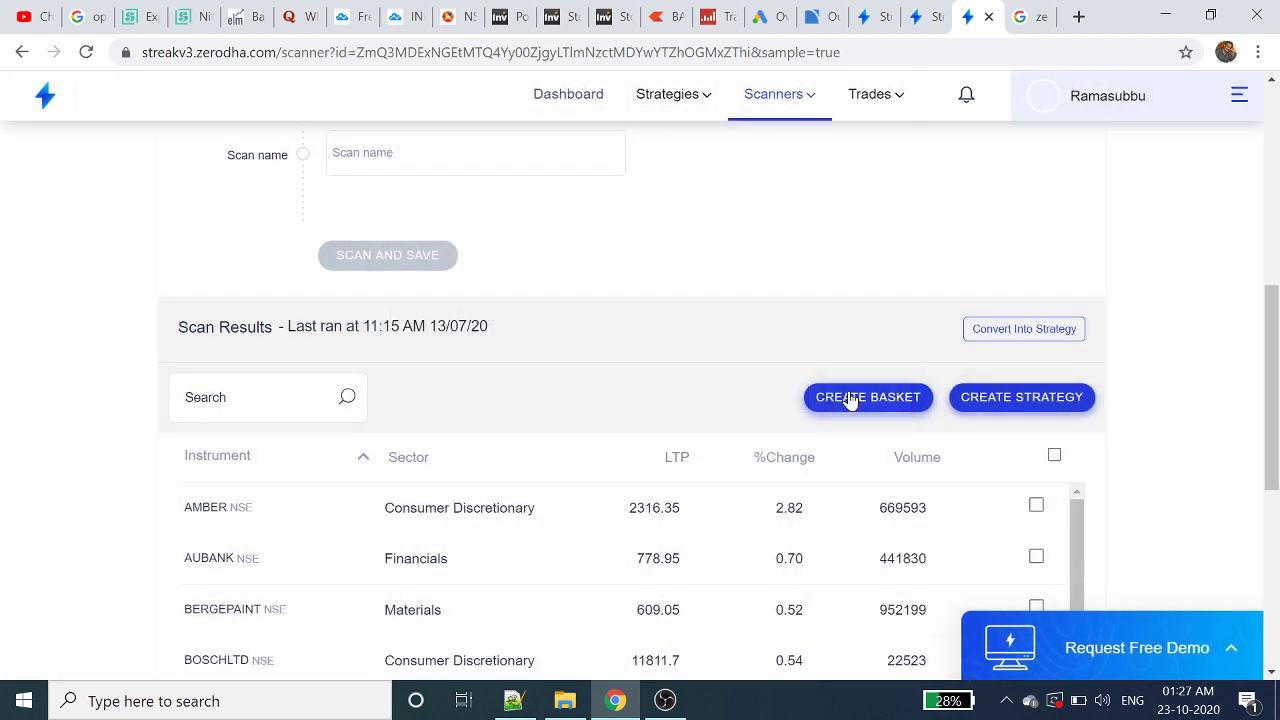
pyautogui.moveTo(1272, 362); pyautogui.dragTo(1276, 165)
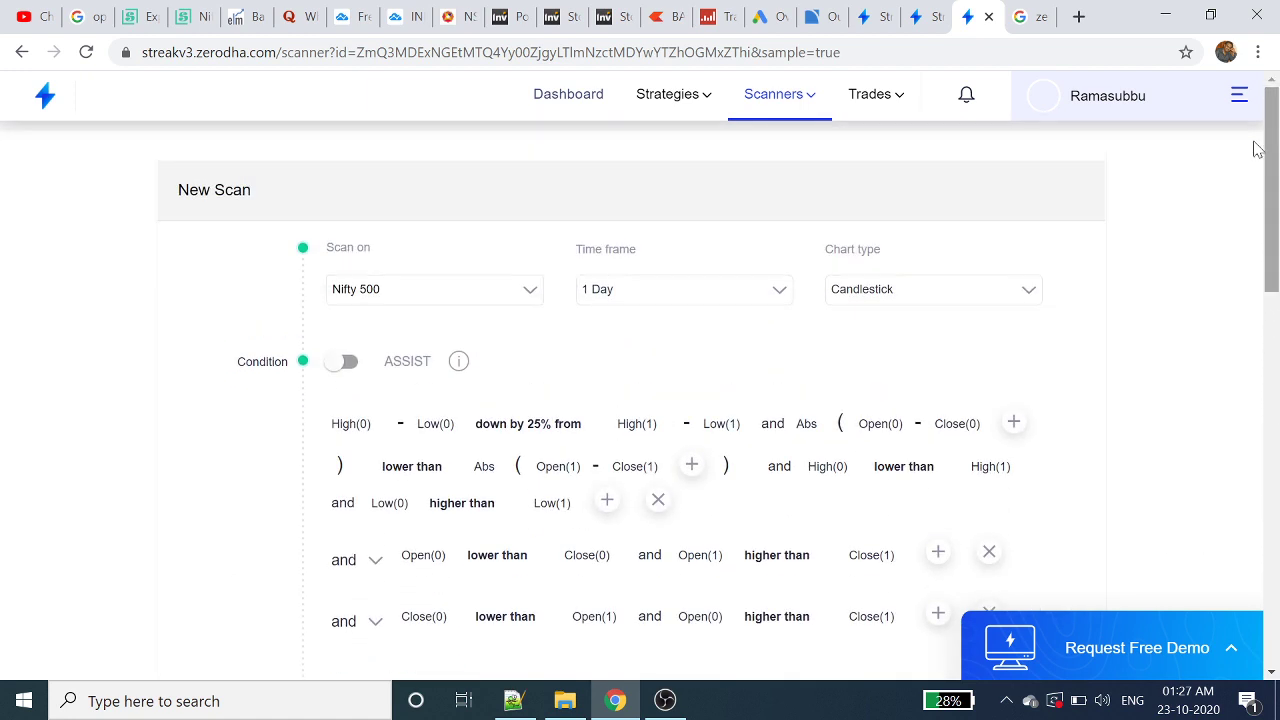
pyautogui.click(22, 52)
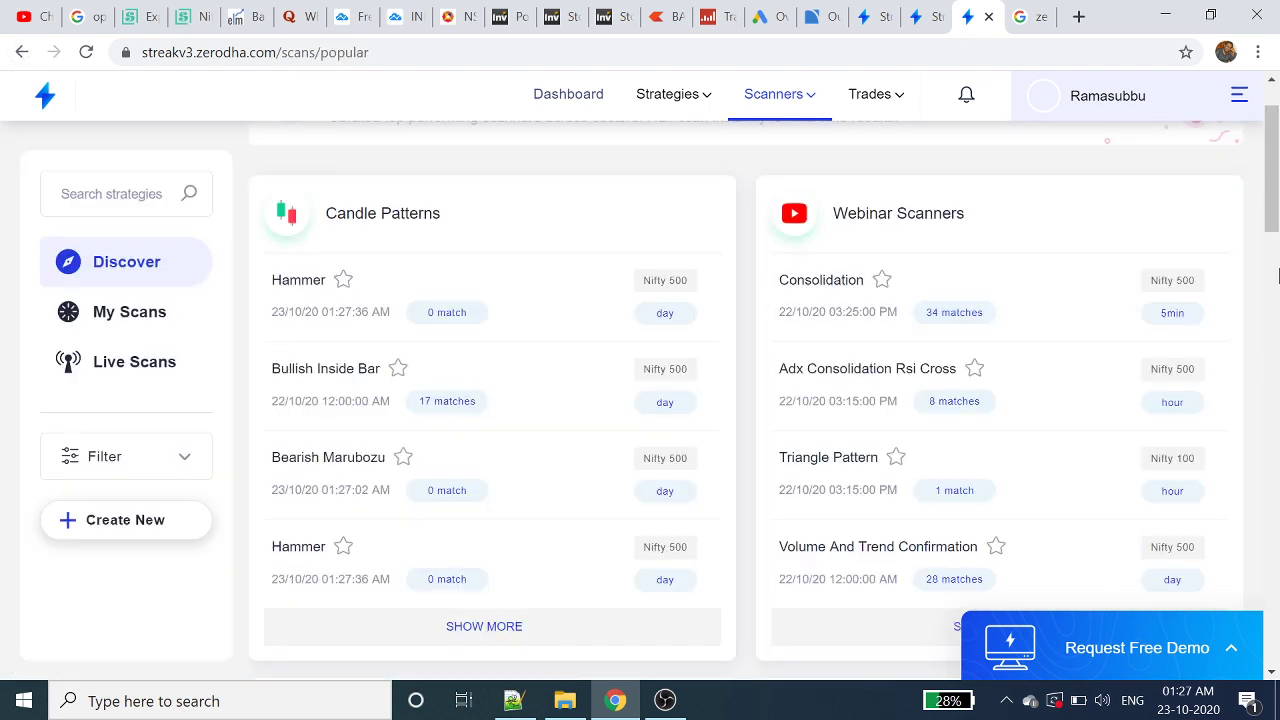
pyautogui.click(822, 462)
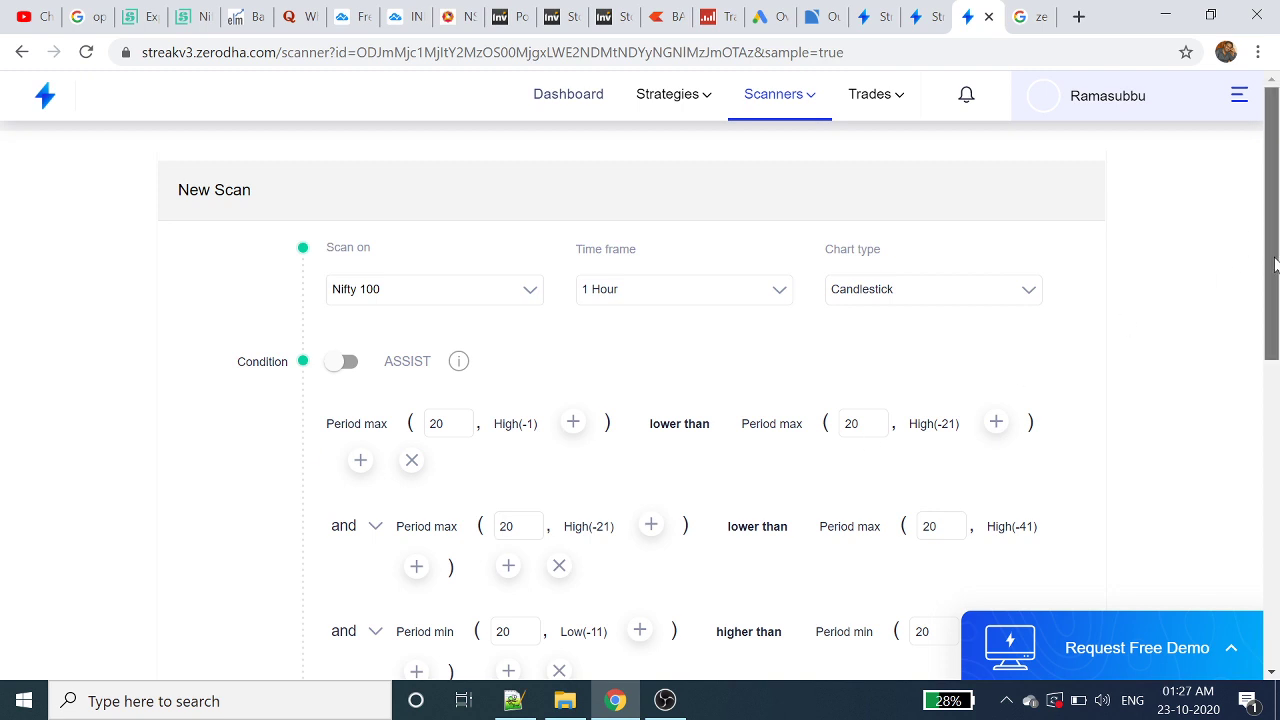
pyautogui.moveTo(1274, 263); pyautogui.dragTo(1232, 597)
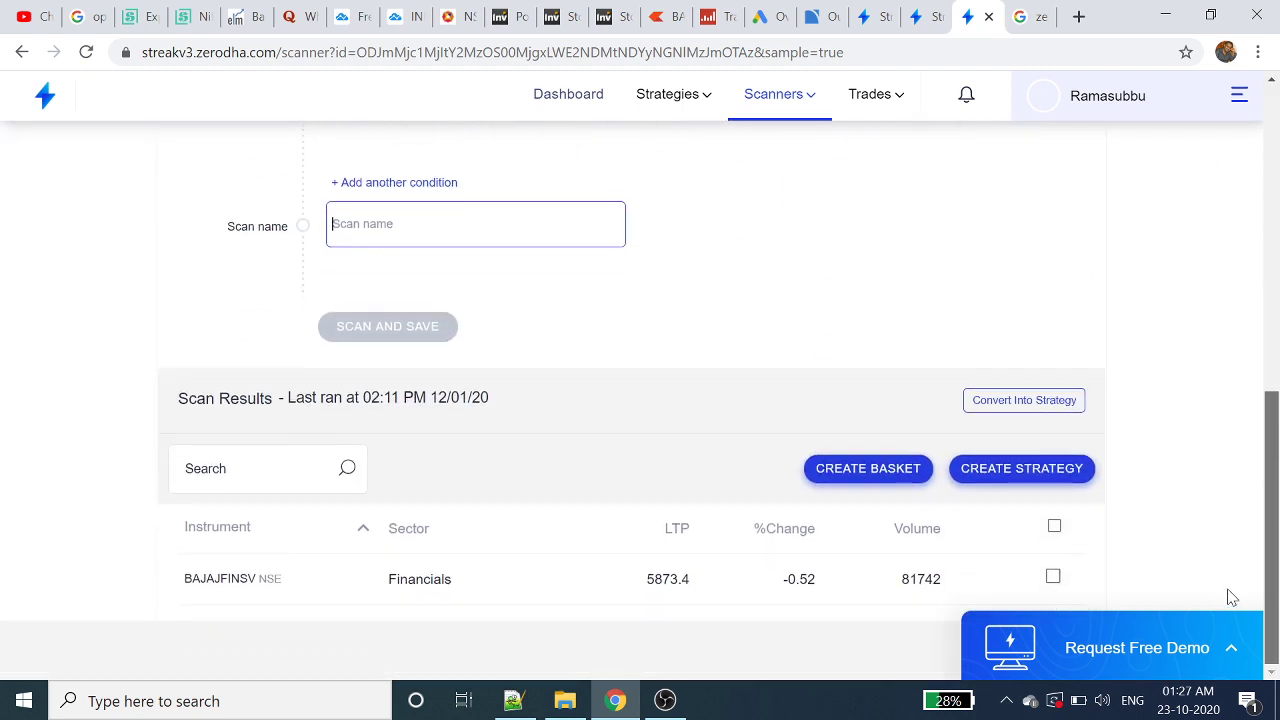
pyautogui.scroll(10, 1246, 286)
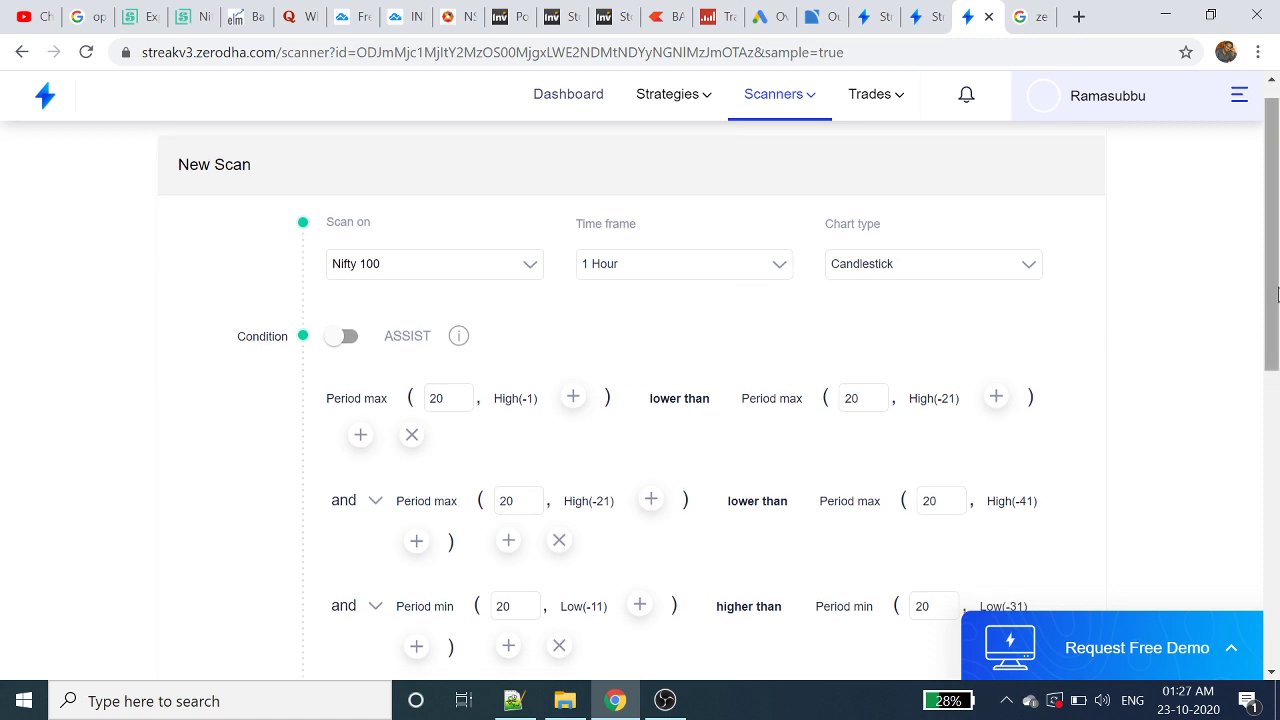
pyautogui.moveTo(1270, 280)
pyautogui.mouseDown()
pyautogui.moveTo(1268, 428)
pyautogui.moveTo(1270, 240)
pyautogui.mouseUp()
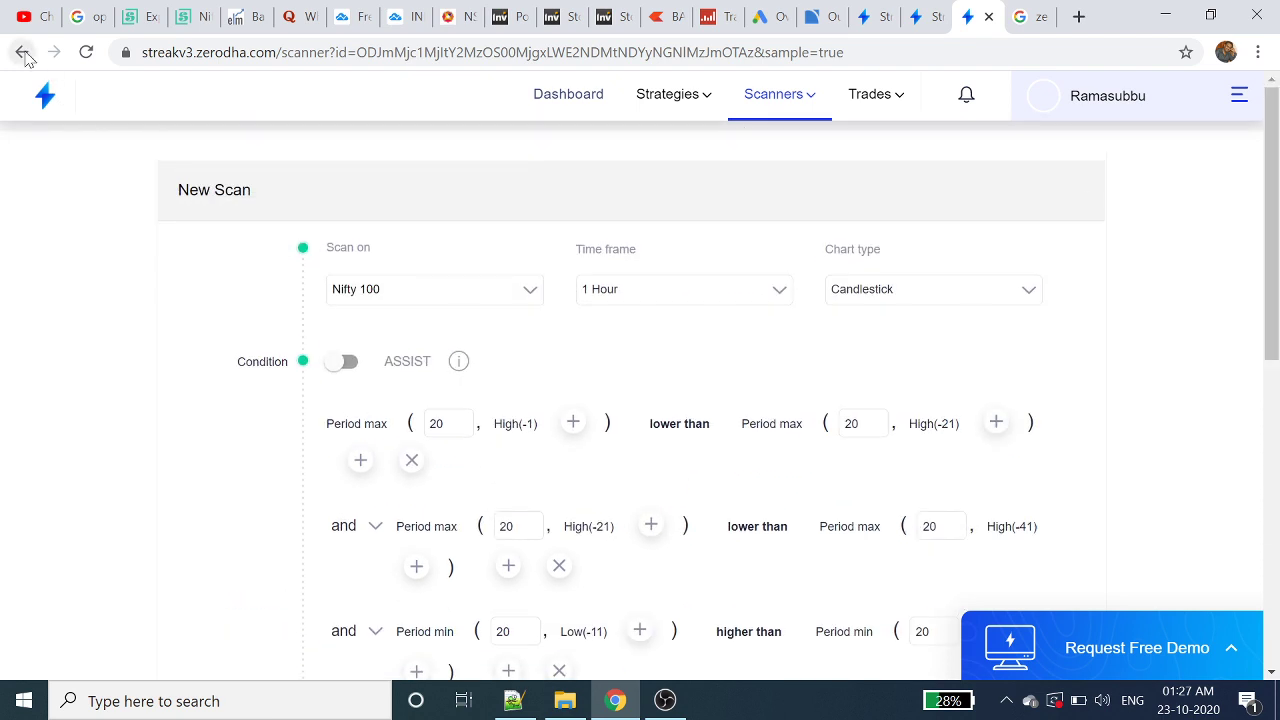
pyautogui.click(22, 52)
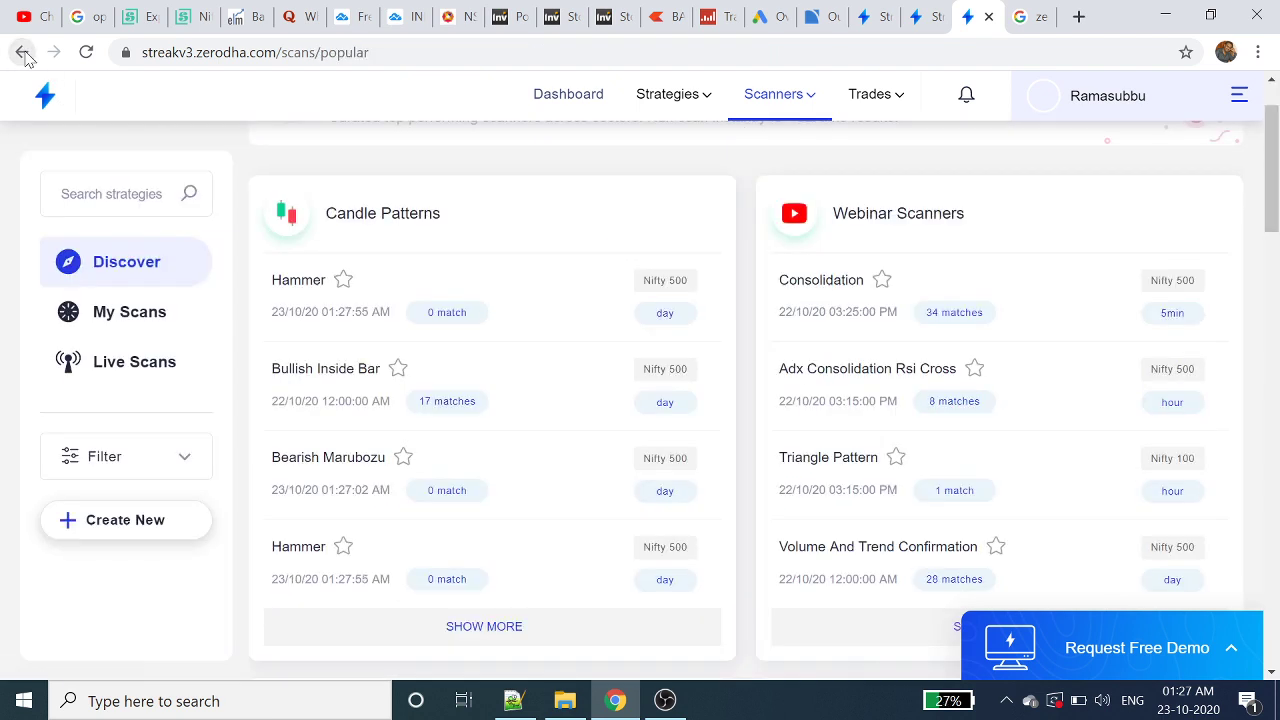